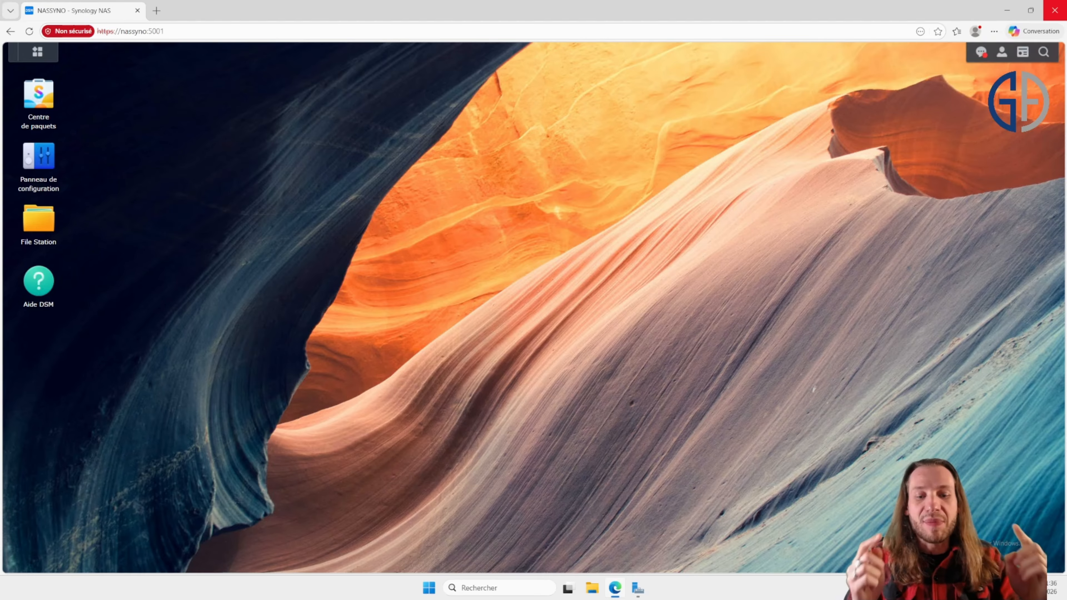
Step: Open Hyper-V Manager and review the virtual switches configured on SRV-P-HV25-GA1 in the Virtual Switch Manager
{"action": "left_click", "coordinate": [480, 588]}
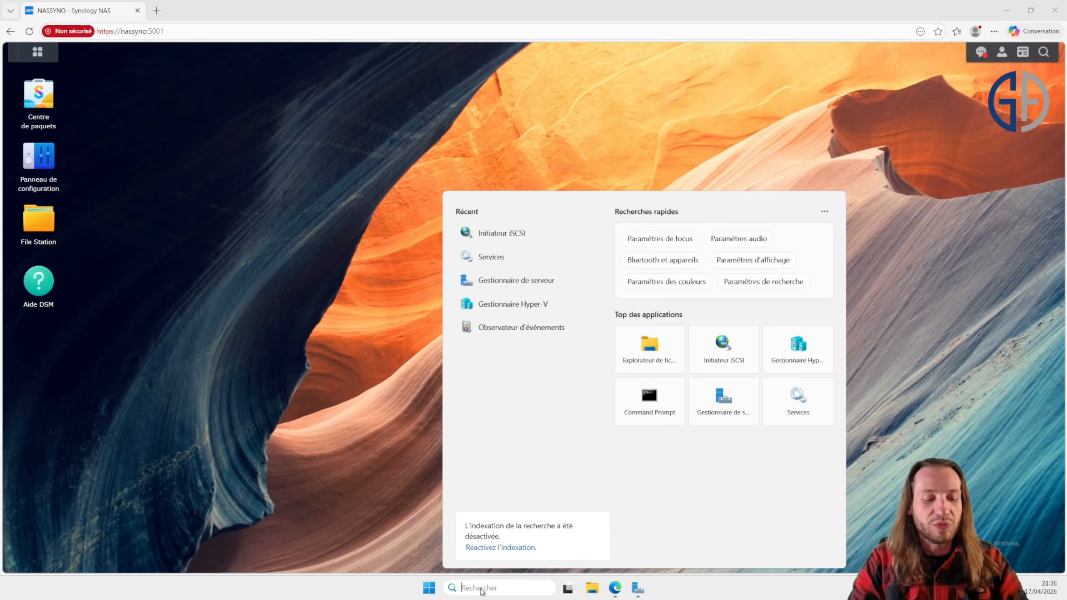
{"action": "type", "text": "hy"}
{"action": "left_click", "coordinate": [530, 274]}
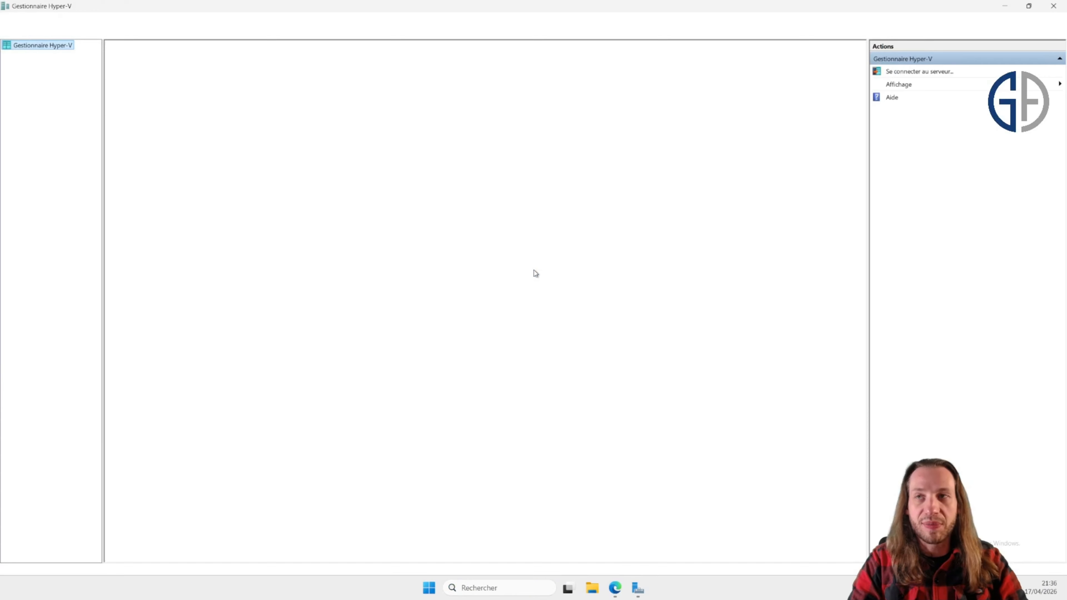
{"action": "left_click", "coordinate": [46, 54]}
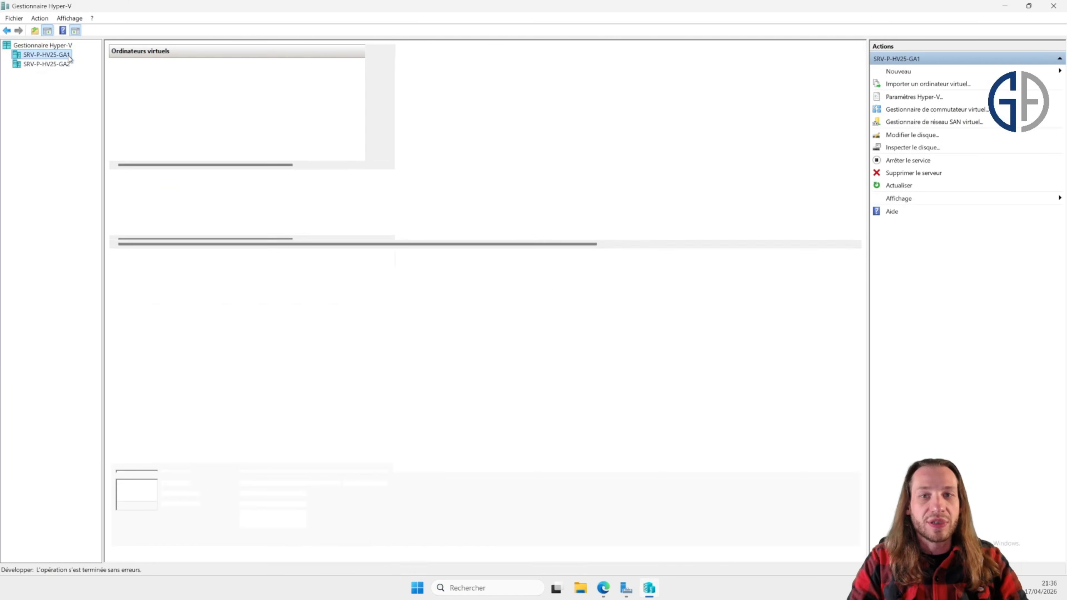
{"action": "left_click", "coordinate": [928, 112]}
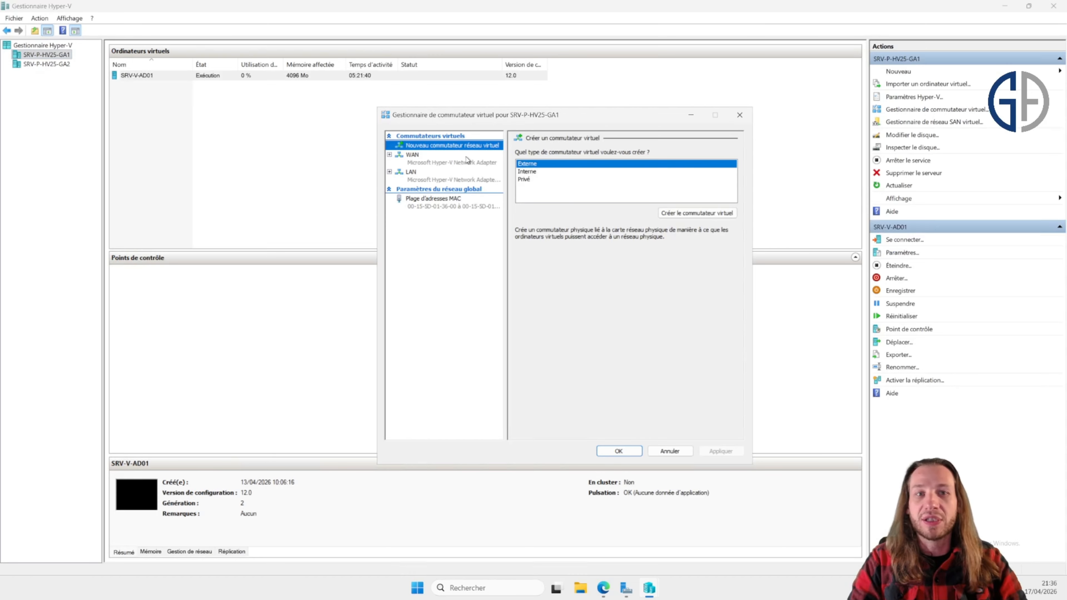
{"action": "left_click", "coordinate": [467, 160]}
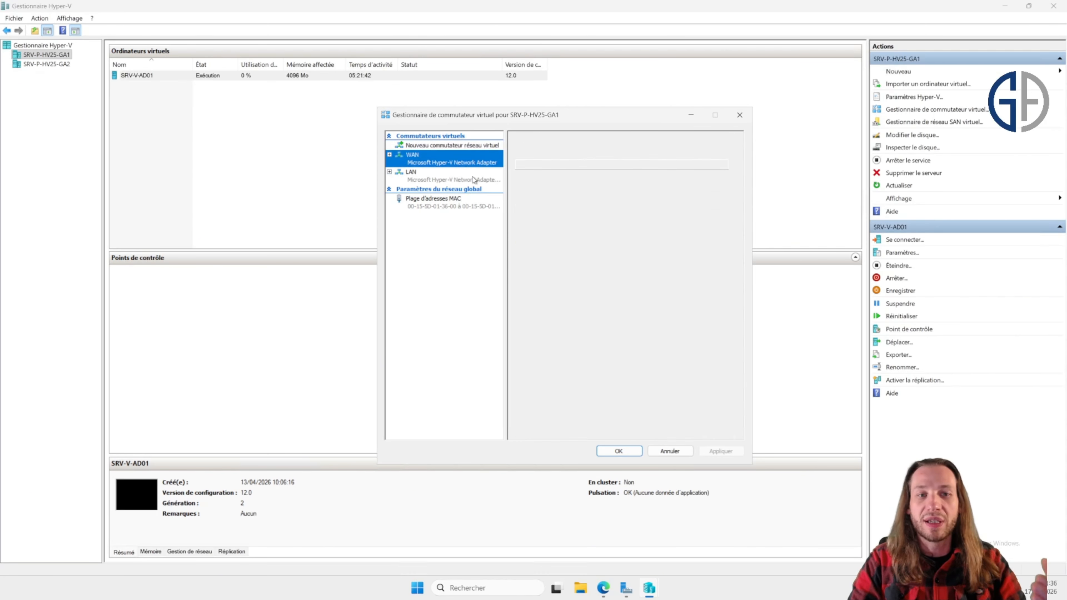
{"action": "double_click", "coordinate": [546, 164]}
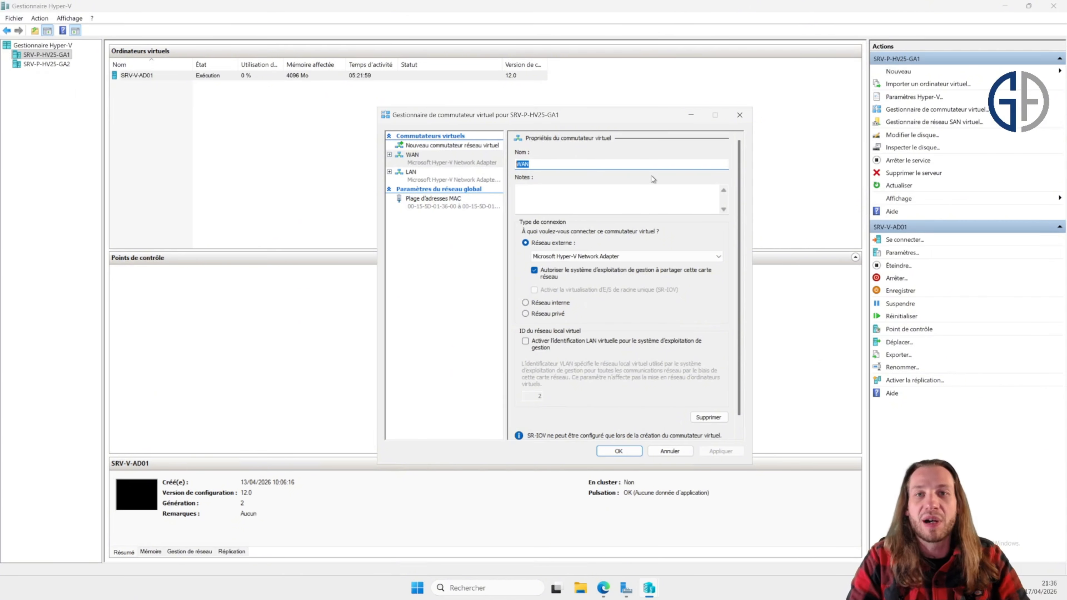
{"action": "left_click", "coordinate": [740, 115]}
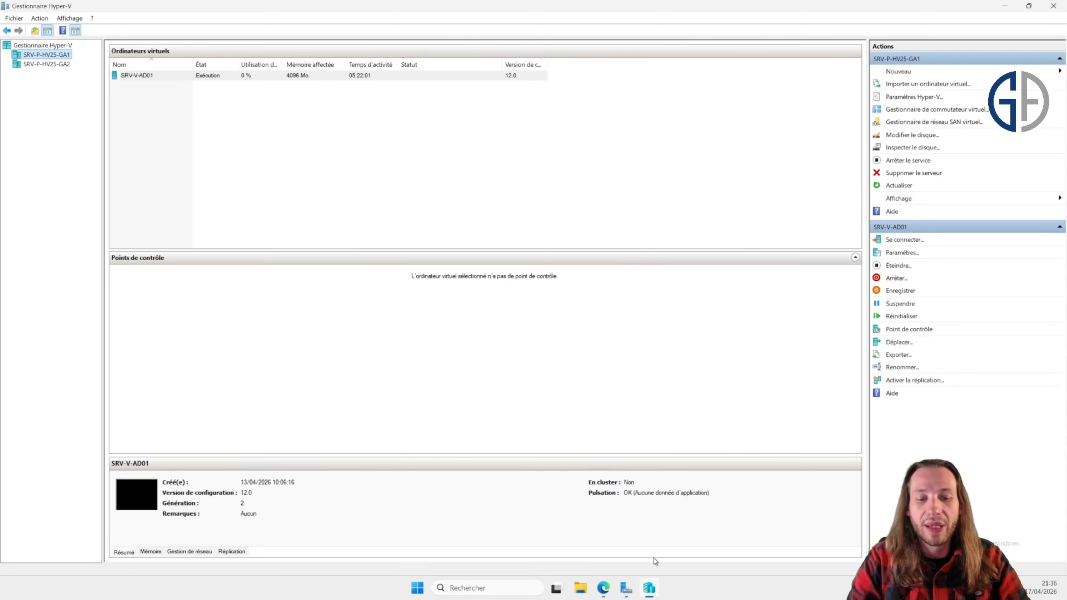
Step: Switch to Server Manager's local server view and open the iSCSI Initiator to check the connected target
{"action": "left_click", "coordinate": [626, 588]}
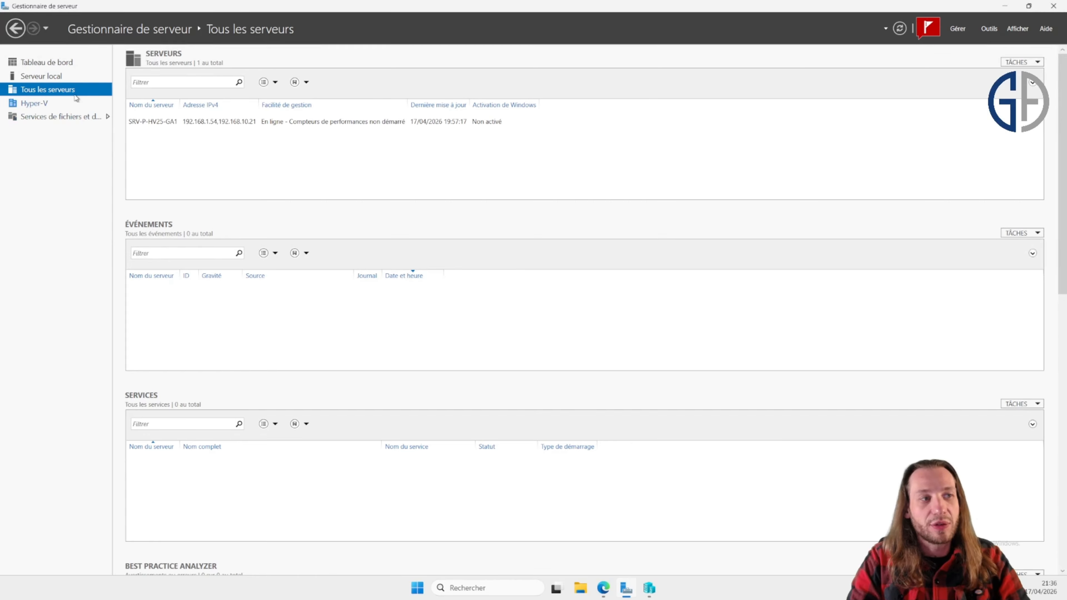
{"action": "left_click", "coordinate": [70, 76]}
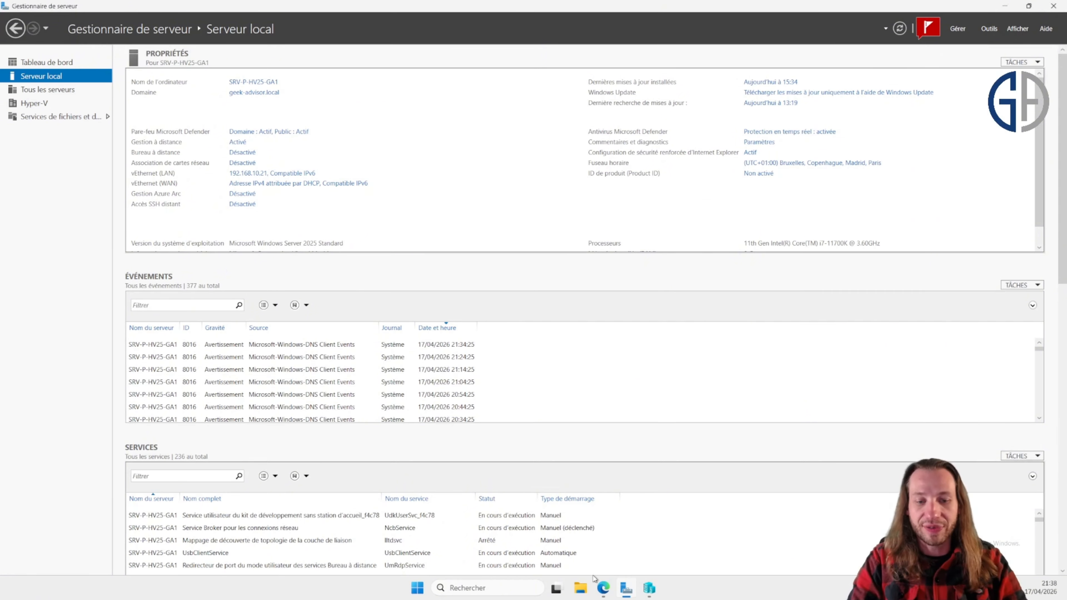
{"action": "left_click", "coordinate": [518, 592]}
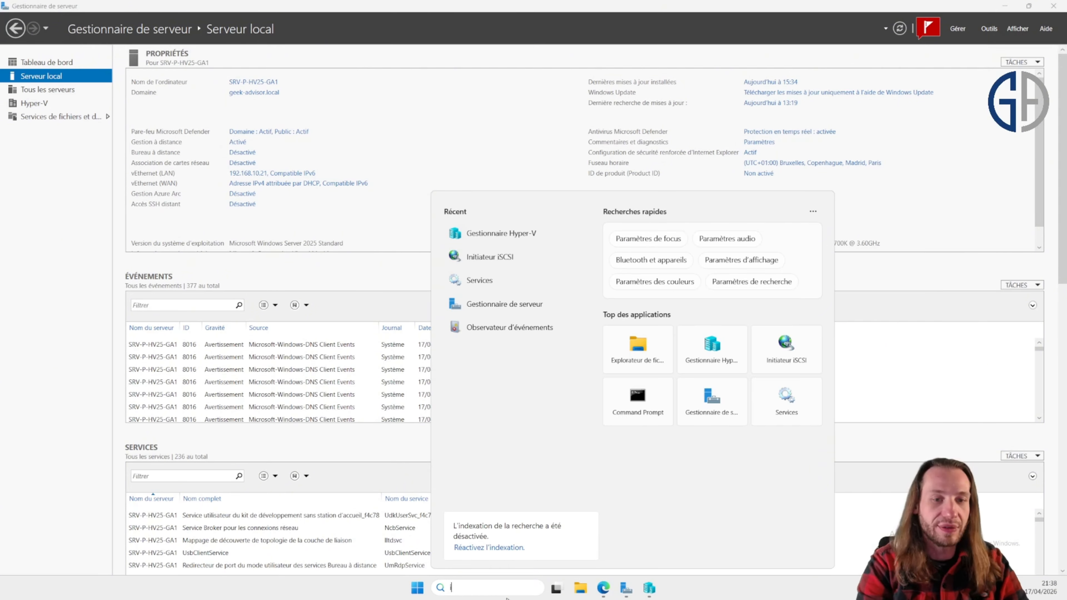
{"action": "type", "text": "Initiateur iSCSI"}
{"action": "key", "text": "Return"}
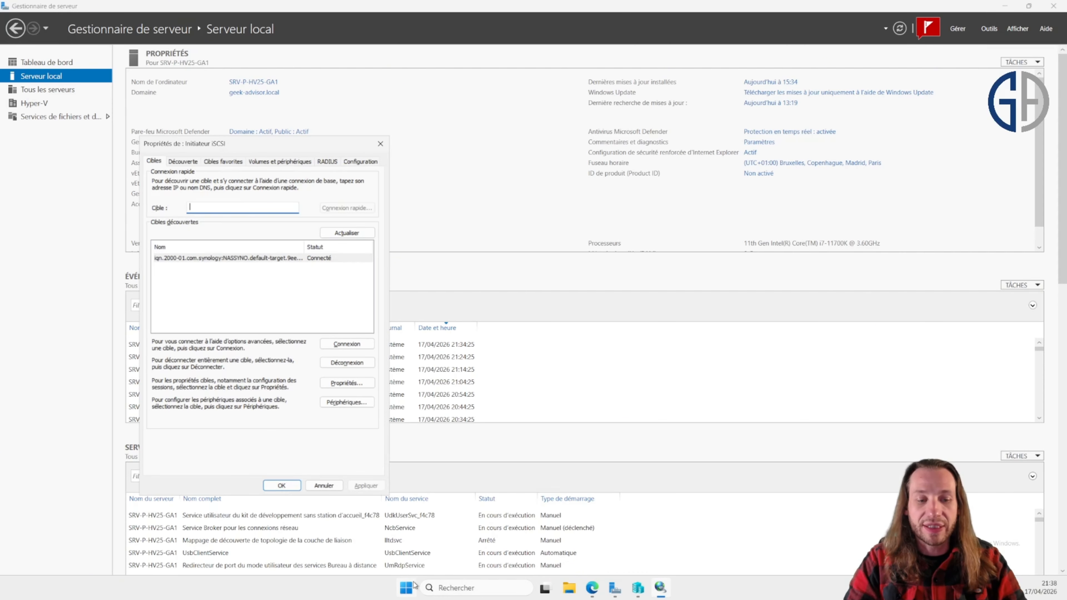
Step: Open Disk Management and examine the host's disks, including the iSCSI Quorum and data disks, then close both windows
{"action": "right_click", "coordinate": [406, 587]}
{"action": "left_click", "coordinate": [430, 391]}
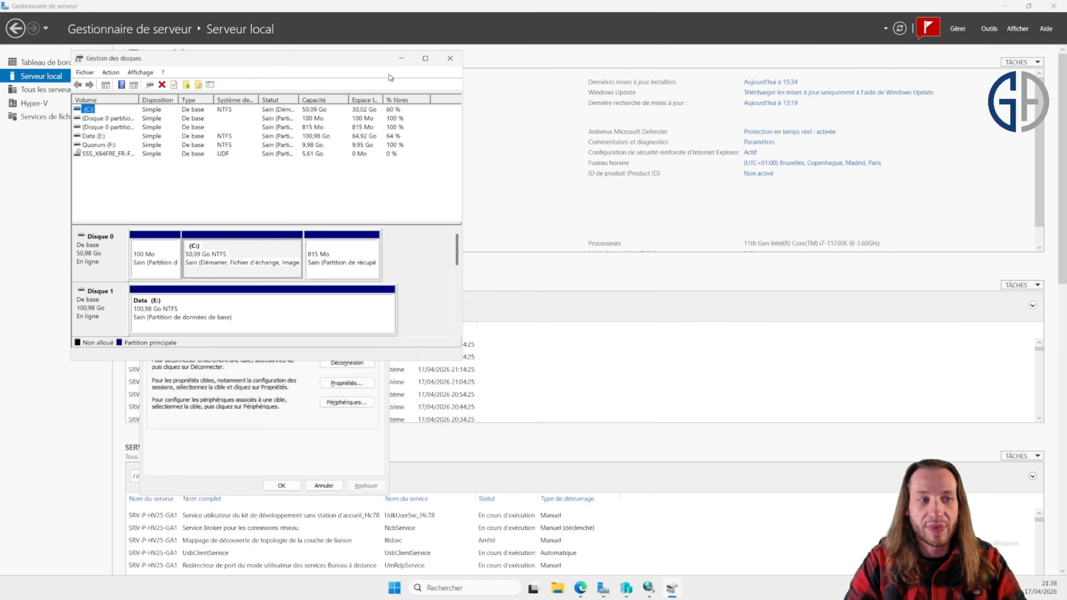
{"action": "left_click_drag", "start_coordinate": [457, 251], "coordinate": [455, 279]}
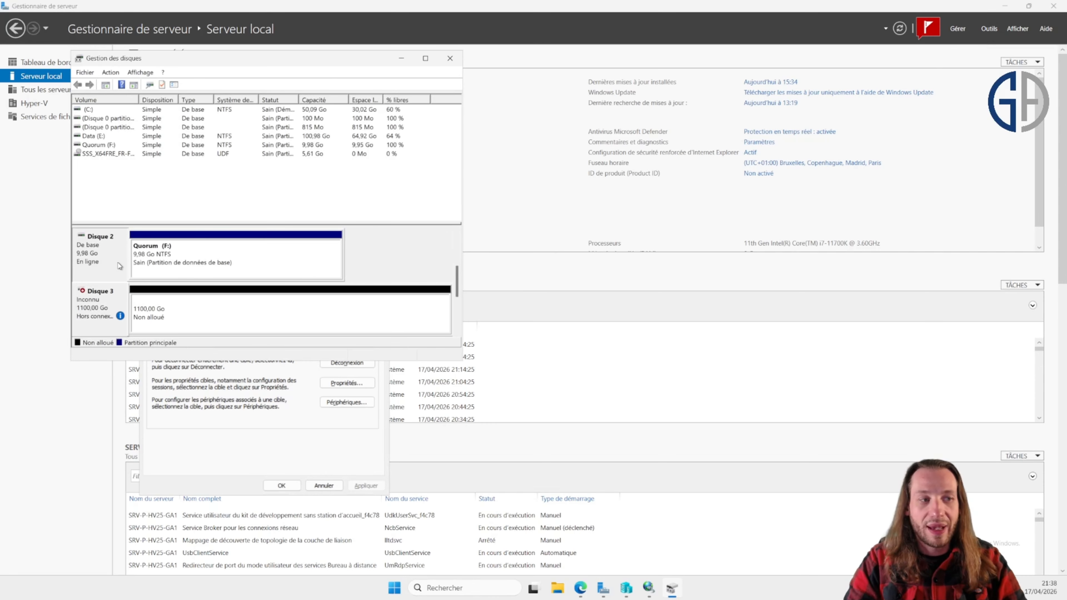
{"action": "left_click", "coordinate": [215, 257]}
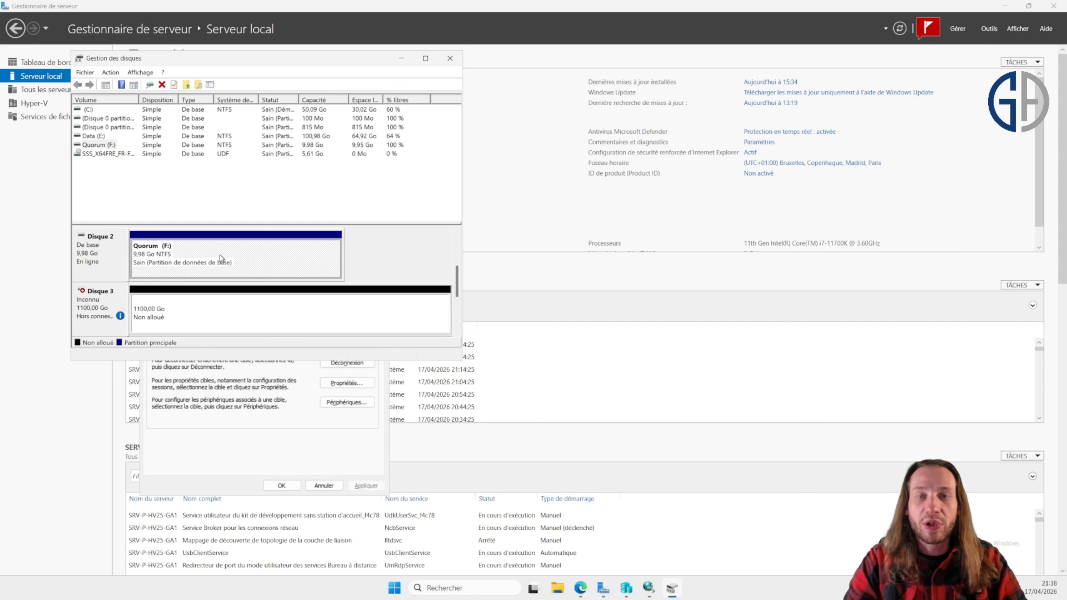
{"action": "left_click", "coordinate": [405, 256]}
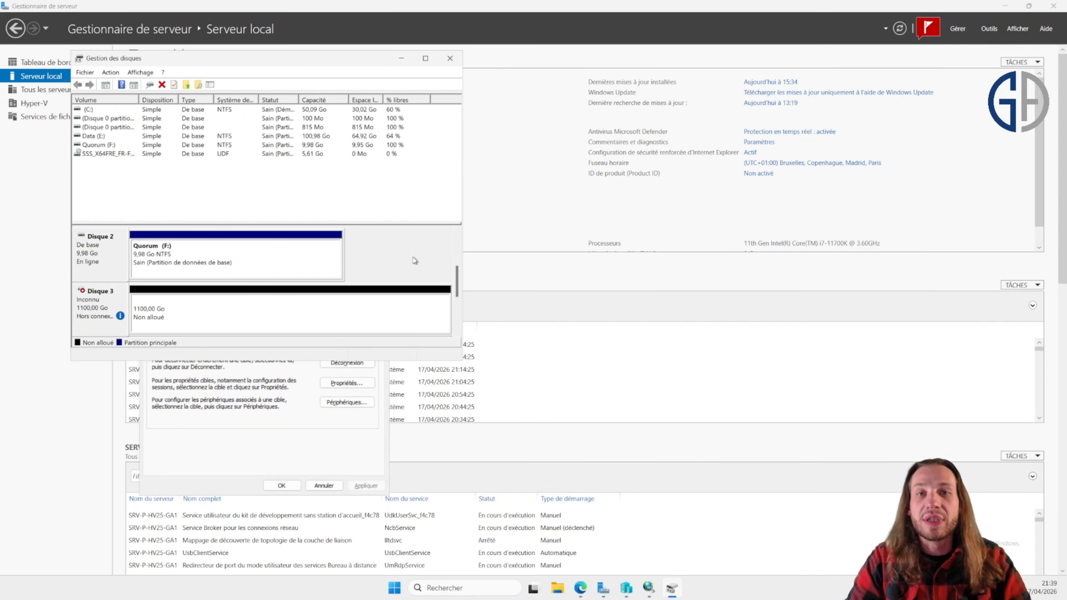
{"action": "left_click", "coordinate": [382, 302]}
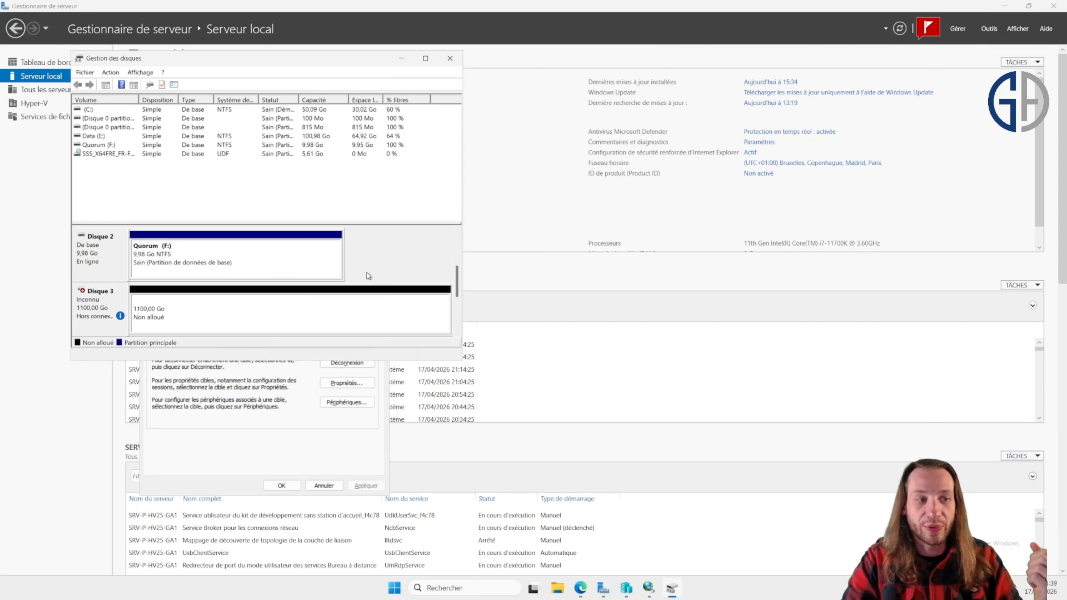
{"action": "left_click", "coordinate": [449, 59]}
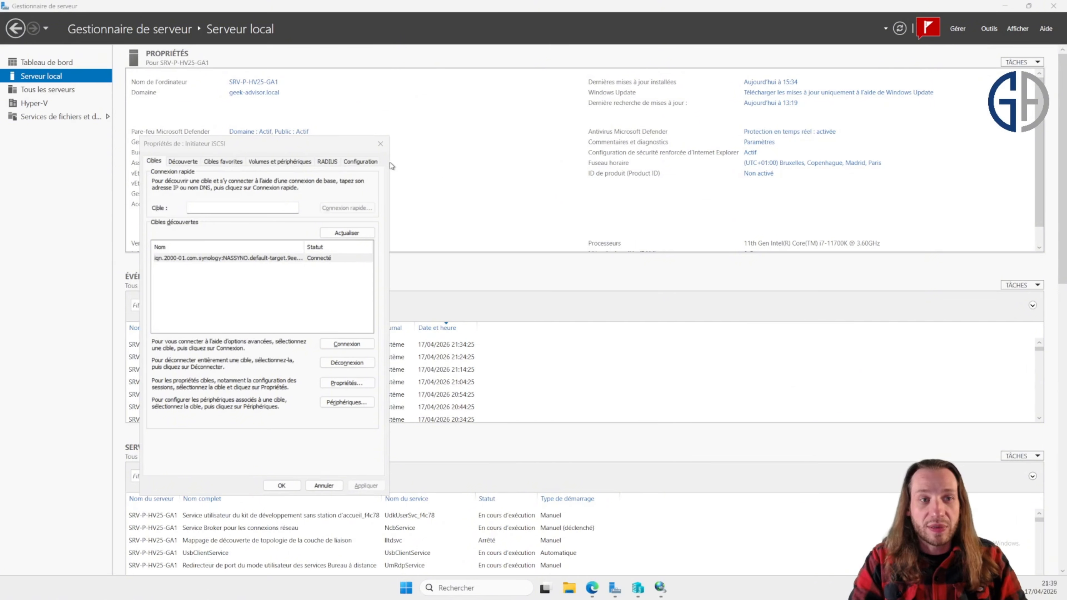
{"action": "left_click", "coordinate": [380, 143]}
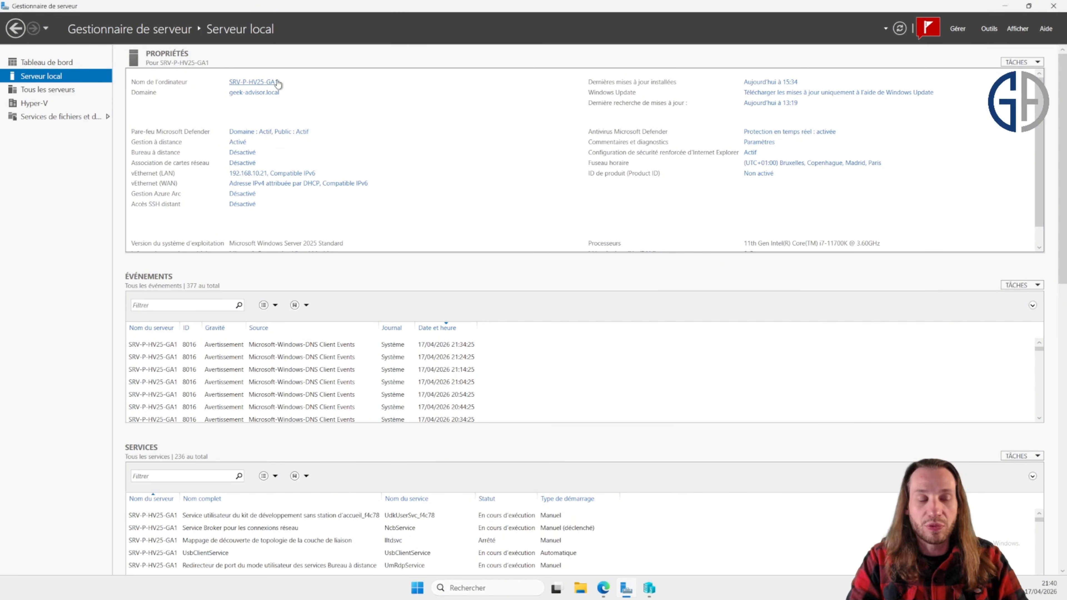
Step: On SRV-P-HV25-GA1, run Add Roles and Features and select the Failover Clustering feature with its management tools
{"action": "left_click", "coordinate": [959, 30]}
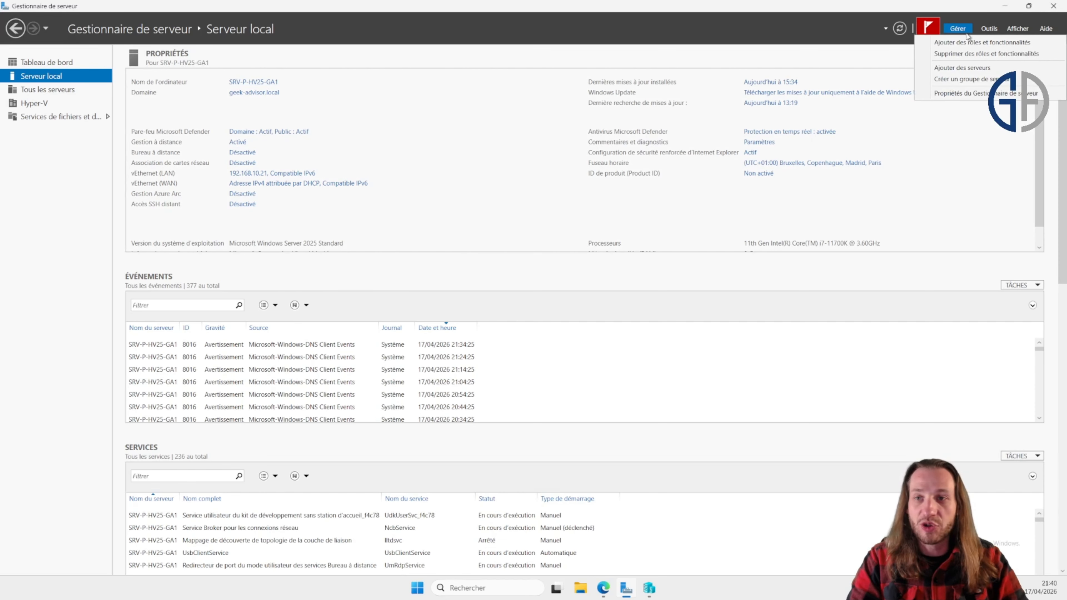
{"action": "left_click", "coordinate": [986, 41]}
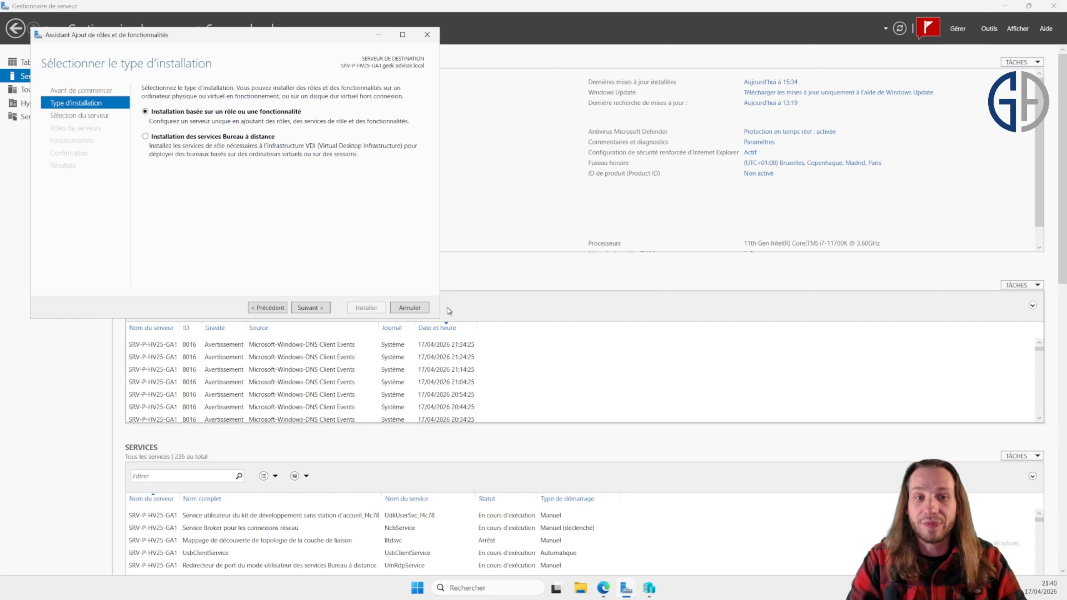
{"action": "left_click", "coordinate": [321, 310]}
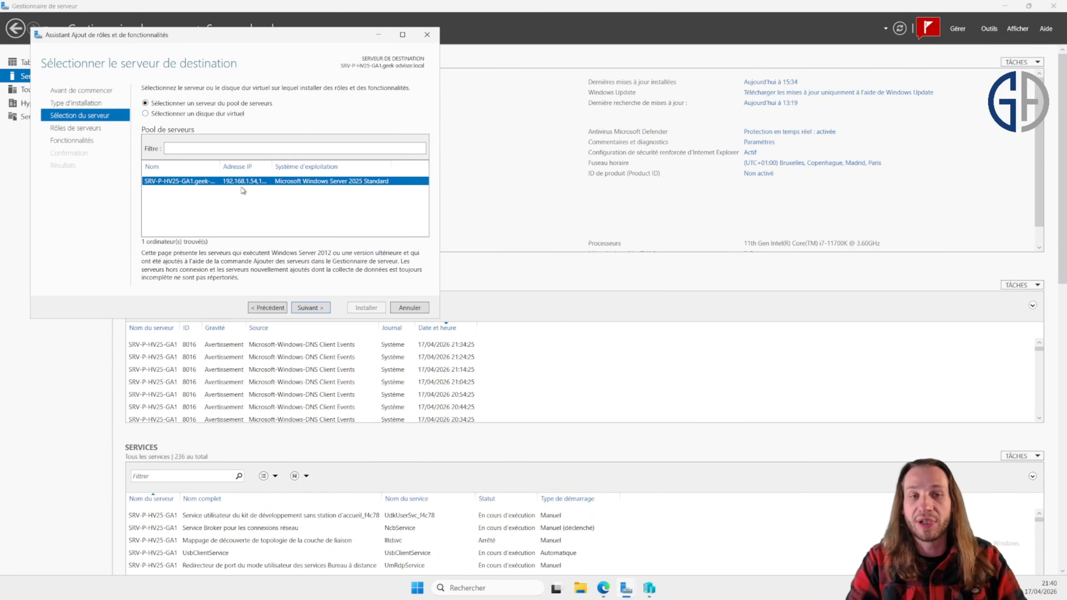
{"action": "key", "text": "Return"}
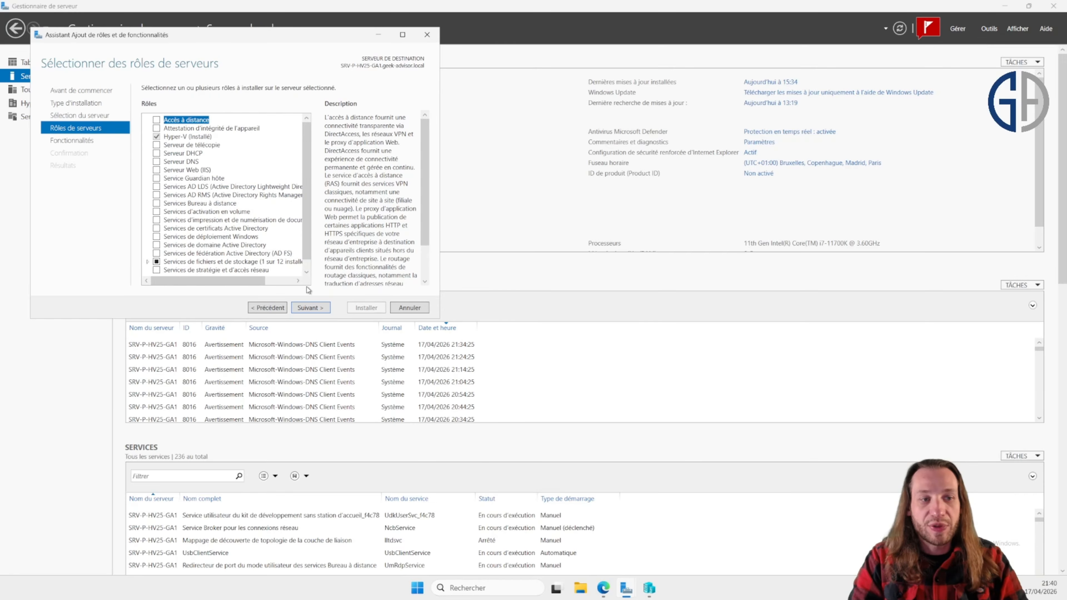
{"action": "left_click", "coordinate": [322, 307]}
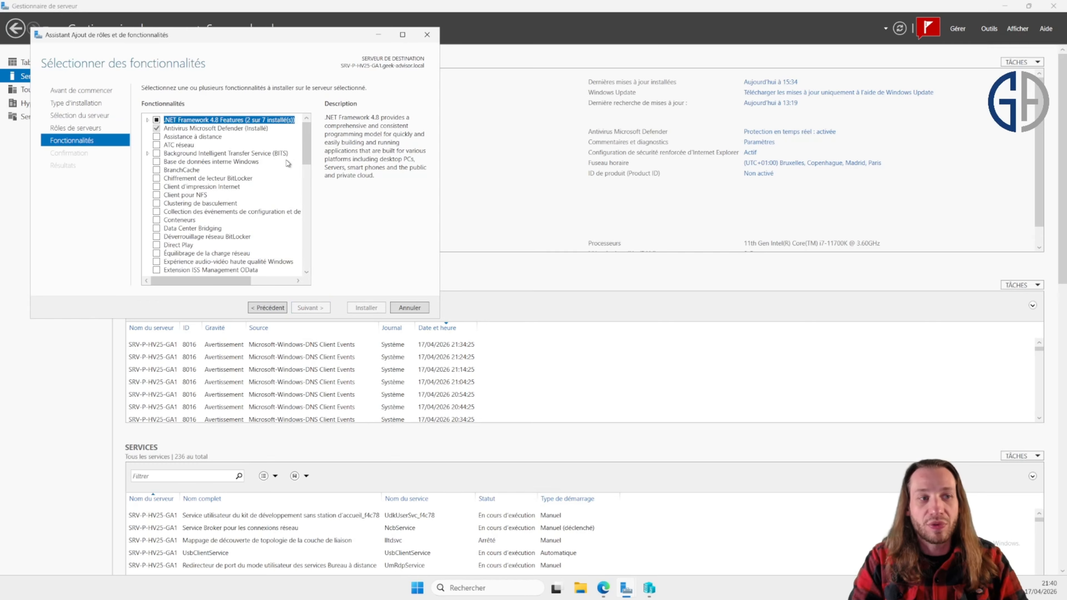
{"action": "left_click", "coordinate": [158, 203]}
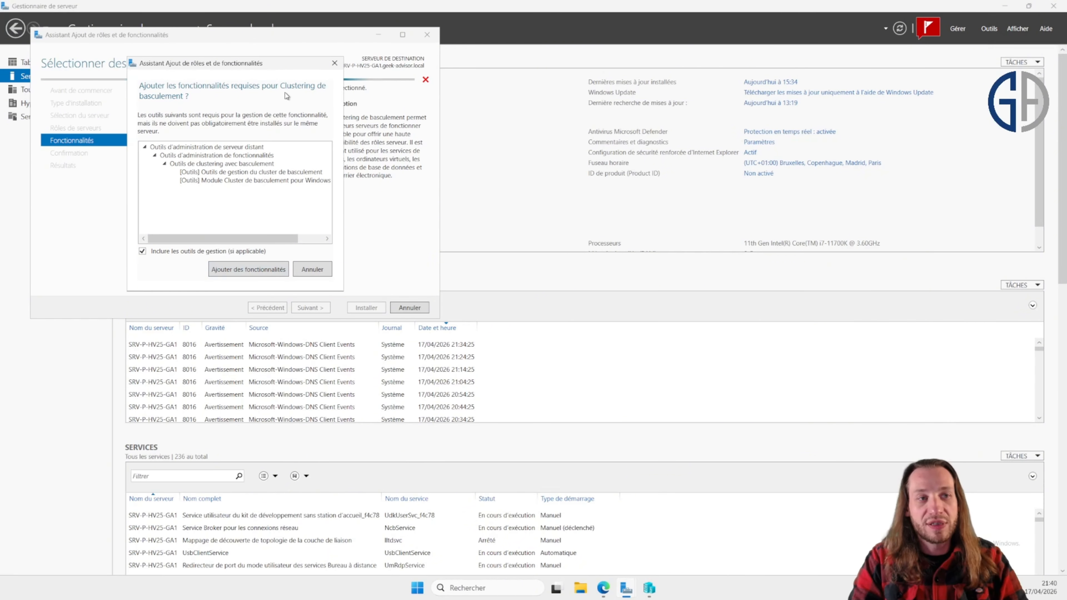
{"action": "left_click", "coordinate": [260, 271]}
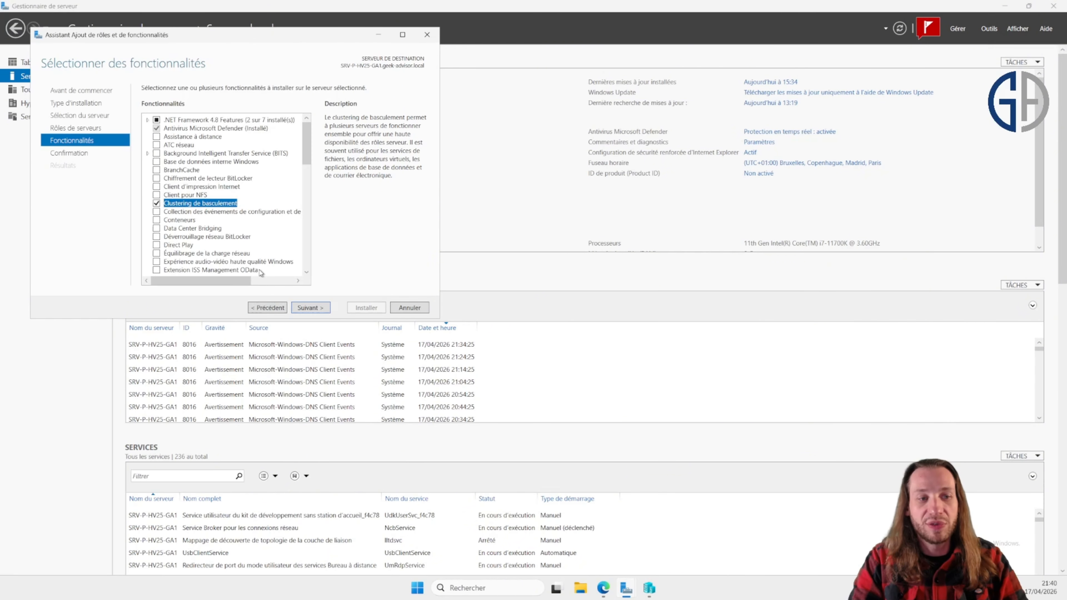
{"action": "left_click", "coordinate": [322, 309]}
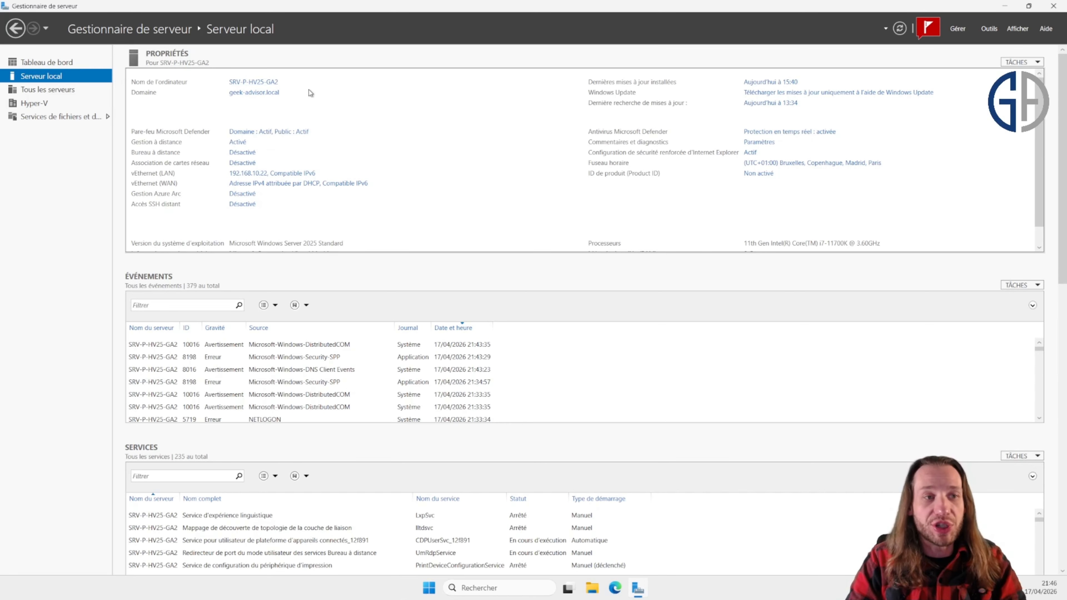
Step: On SRV-P-HV25-GA2, run Add Roles and Features and tick the Failover Clustering feature
{"action": "left_click", "coordinate": [958, 28]}
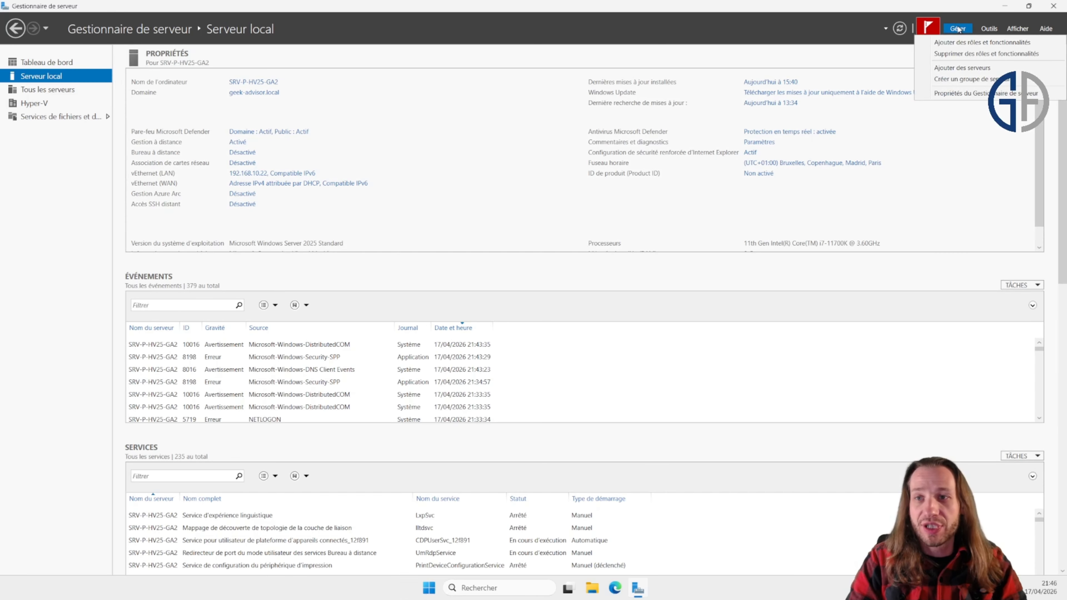
{"action": "left_click", "coordinate": [976, 41]}
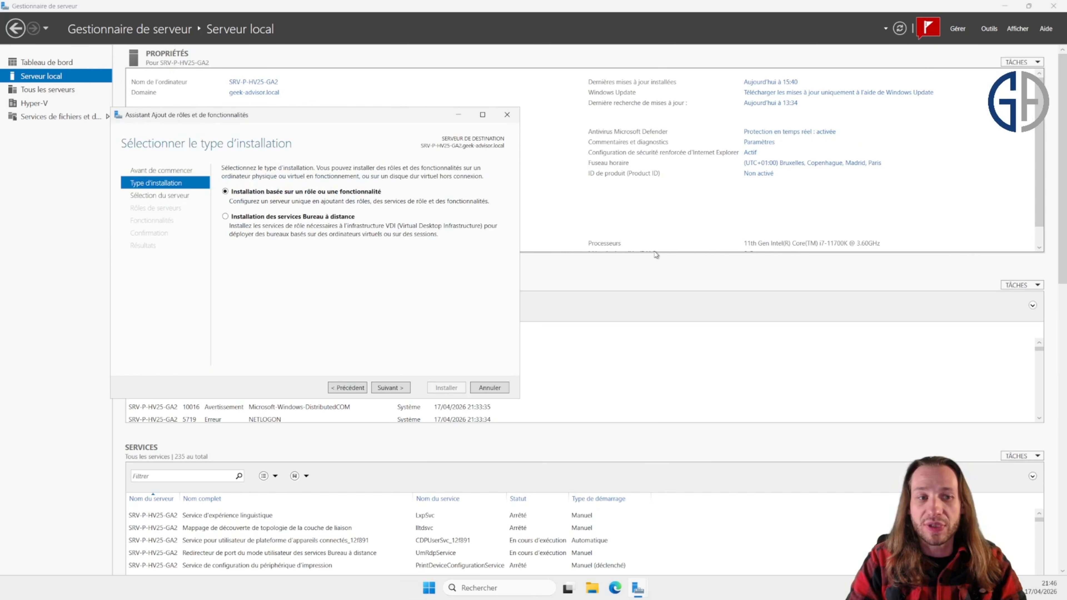
{"action": "left_click", "coordinate": [400, 389]}
{"action": "left_click", "coordinate": [400, 388]}
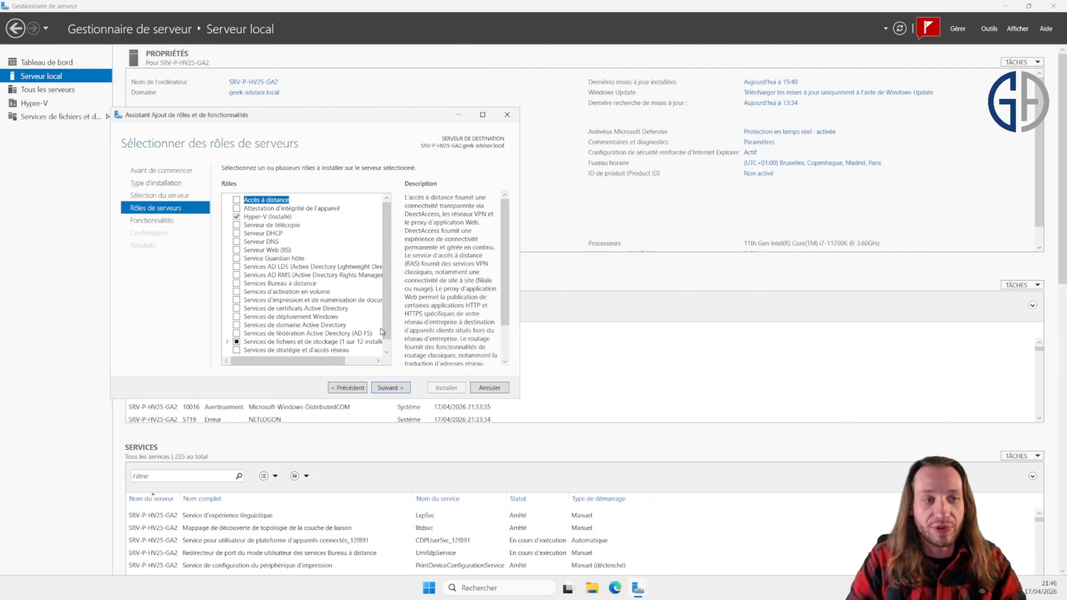
{"action": "left_click", "coordinate": [391, 388]}
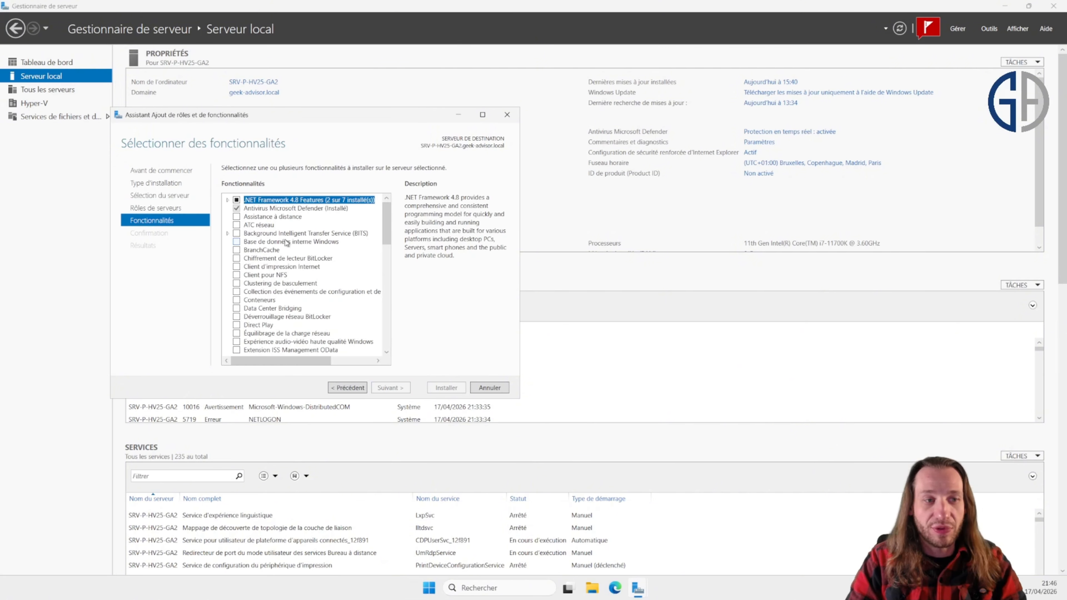
{"action": "left_click", "coordinate": [269, 284]}
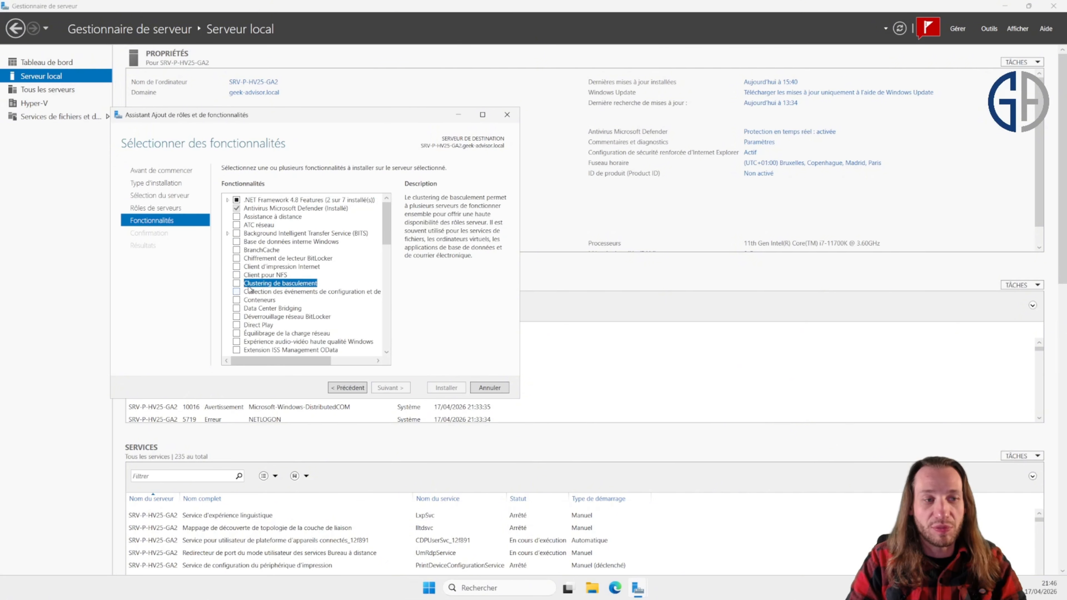
{"action": "left_click", "coordinate": [237, 284]}
{"action": "left_click", "coordinate": [346, 350]}
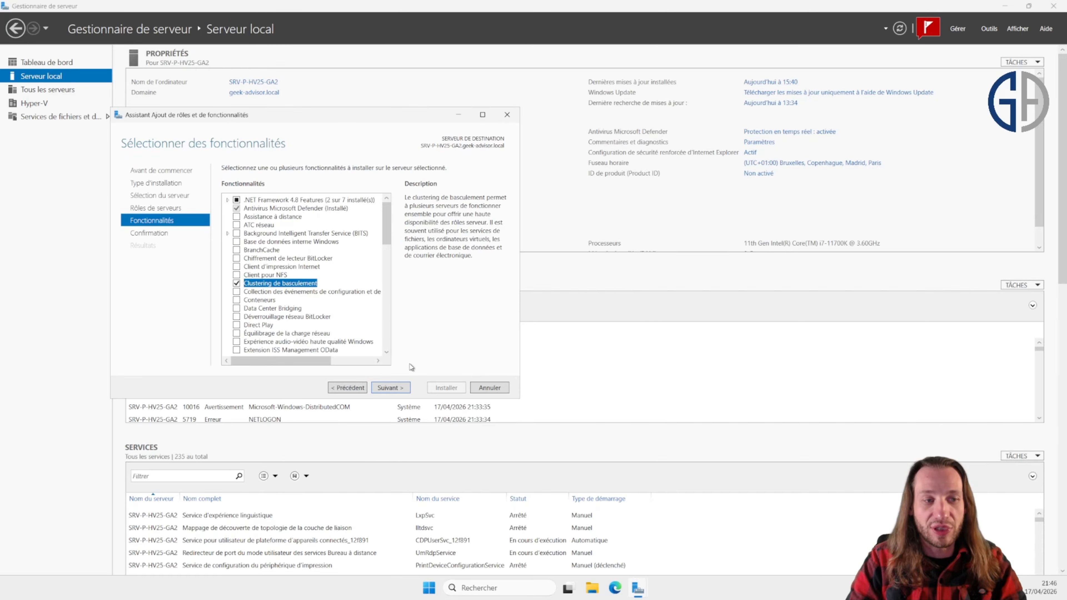
Step: Confirm the selections and install Failover Clustering on SRV-P-HV25-GA2
{"action": "left_click", "coordinate": [391, 387]}
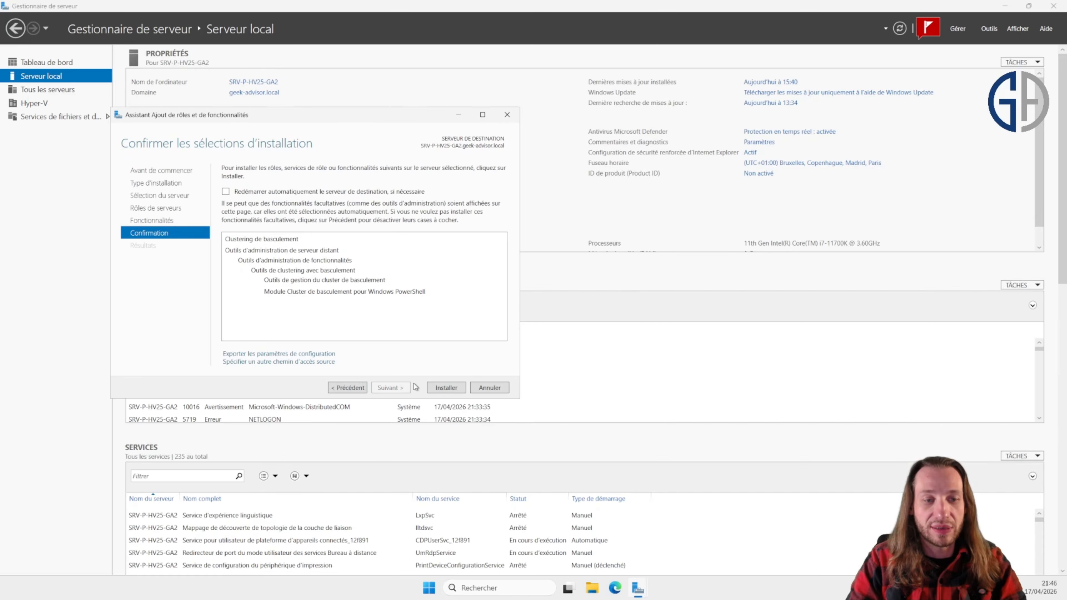
{"action": "left_click", "coordinate": [447, 388]}
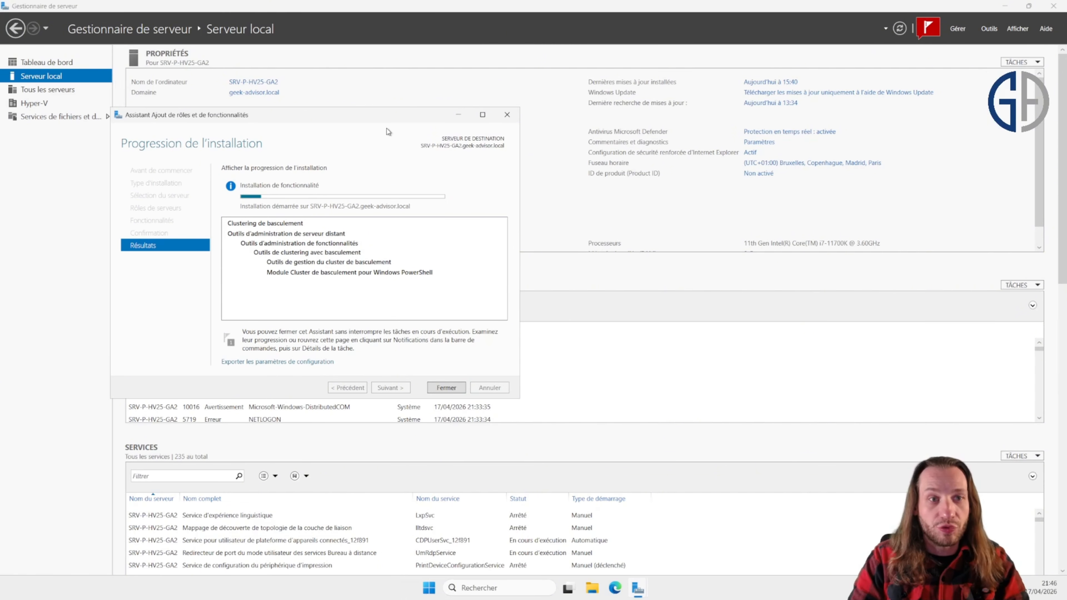
{"action": "left_click_drag", "start_coordinate": [377, 118], "coordinate": [654, 83]}
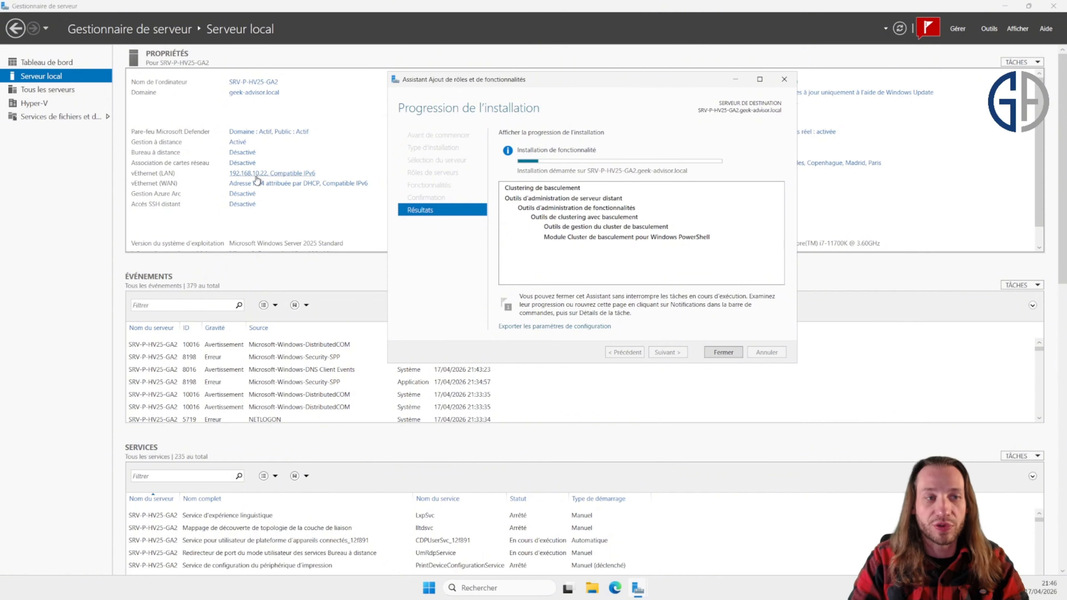
Step: On SRV-P-HV25-GA2, open Hyper-V Manager and examine the LAN and WAN virtual switches in Virtual Switch Manager
{"action": "left_click", "coordinate": [484, 589]}
{"action": "type", "text": "hy"}
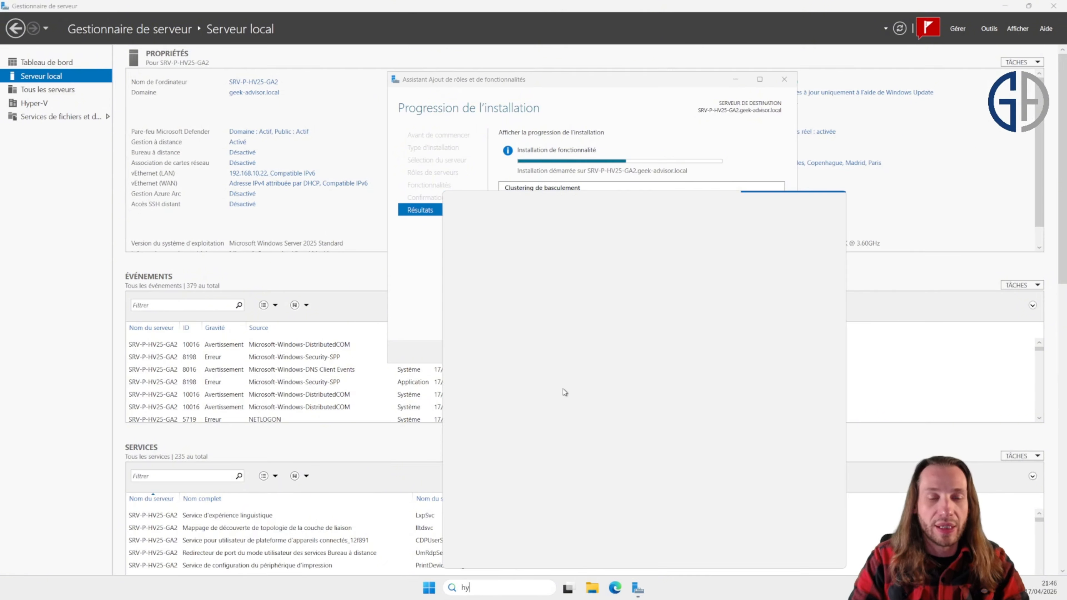
{"action": "left_click", "coordinate": [546, 263]}
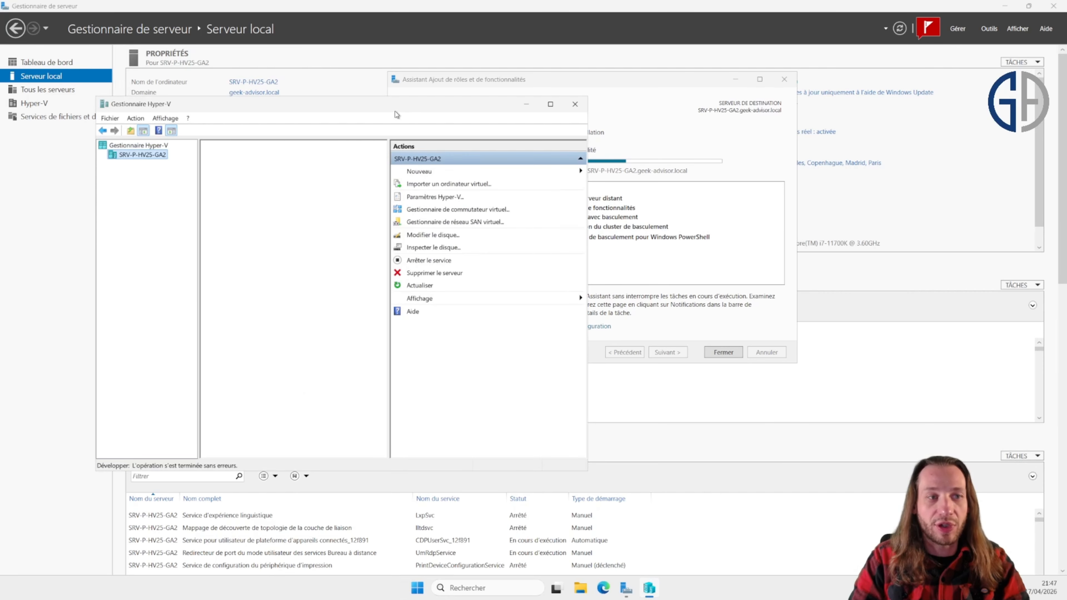
{"action": "double_click", "coordinate": [421, 105]}
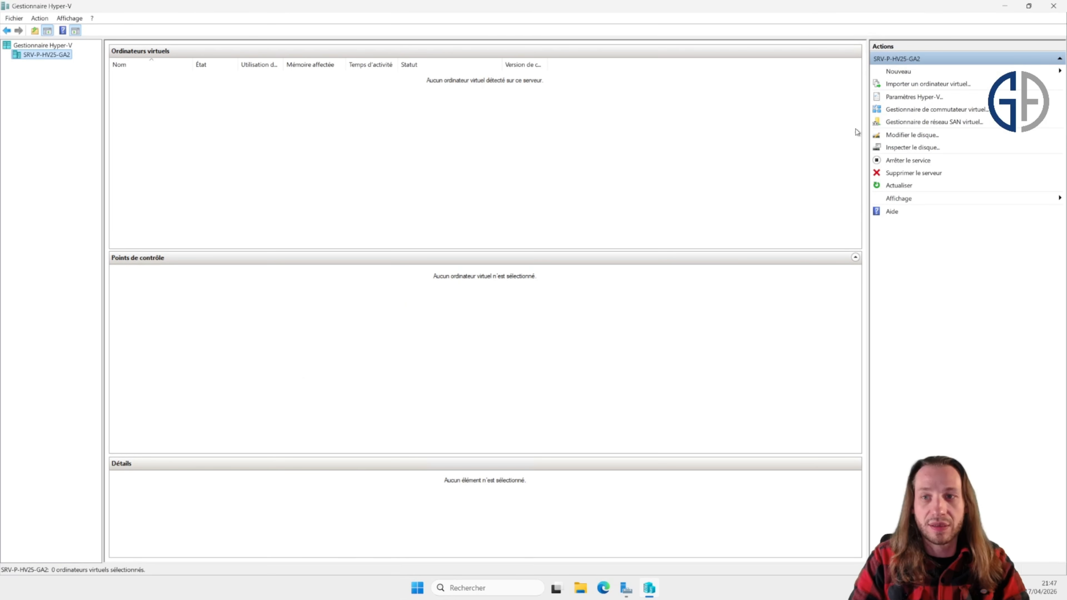
{"action": "left_click", "coordinate": [903, 110]}
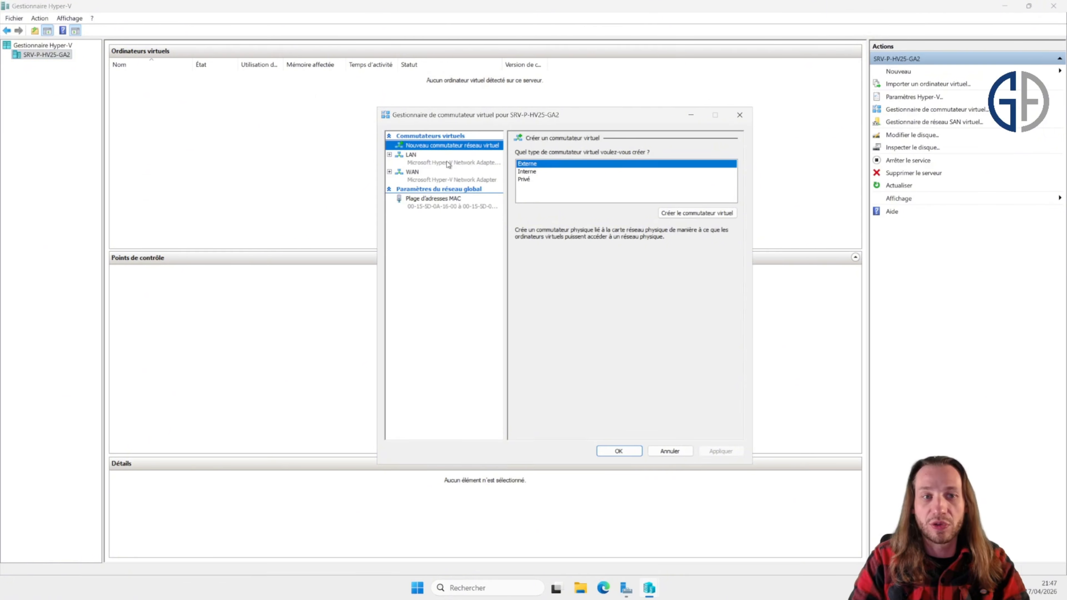
{"action": "left_click", "coordinate": [448, 161]}
{"action": "left_click", "coordinate": [420, 175]}
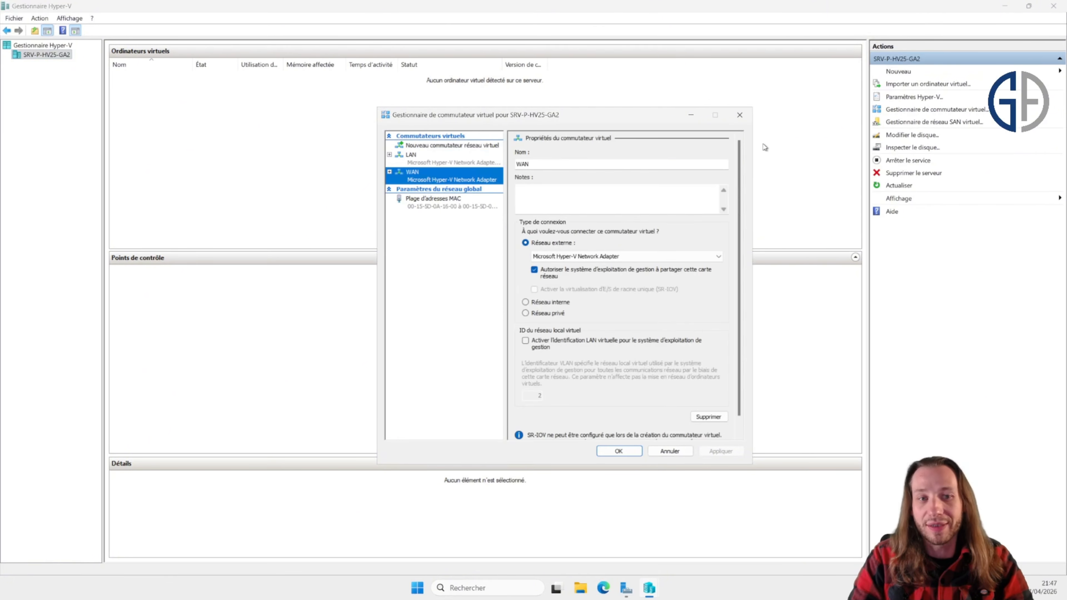
{"action": "left_click", "coordinate": [746, 120]}
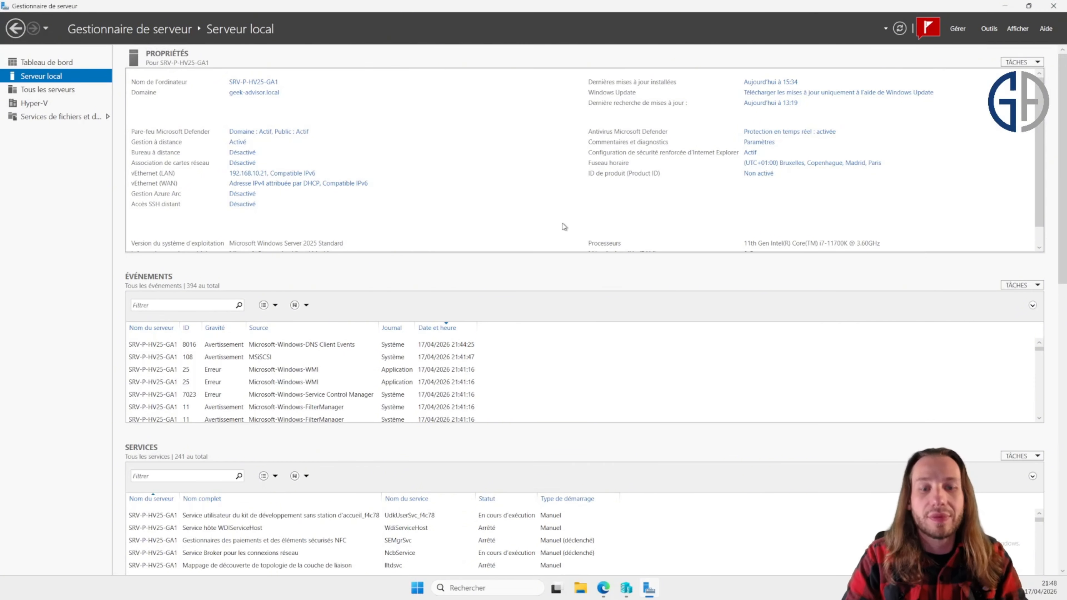
Step: Open Failover Cluster Manager and start the Validate a Configuration wizard
{"action": "left_click", "coordinate": [513, 590]}
{"action": "type", "text": "cluster"}
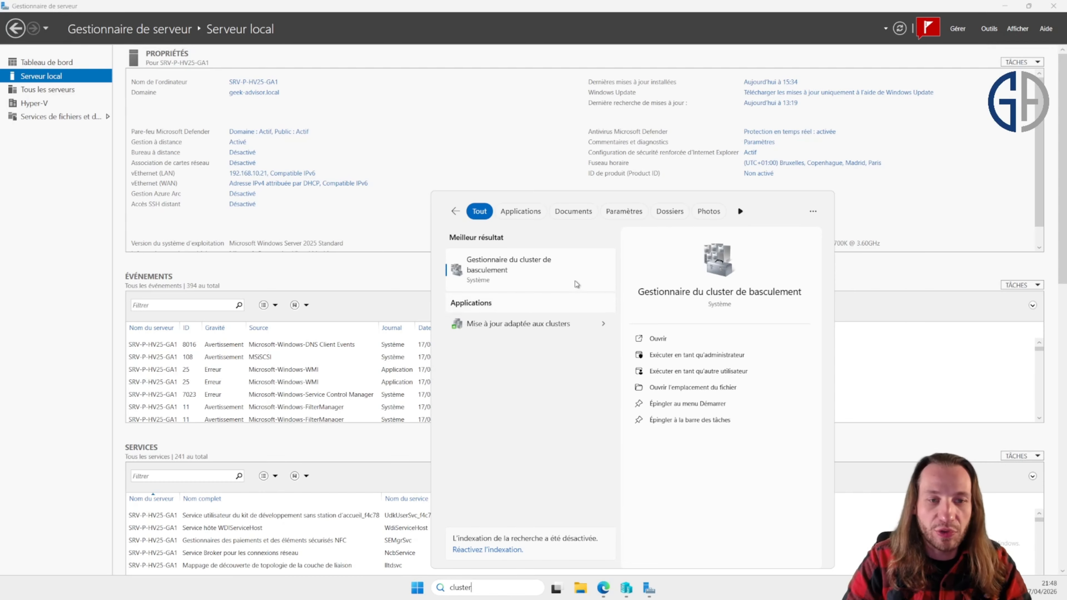
{"action": "left_click", "coordinate": [532, 273]}
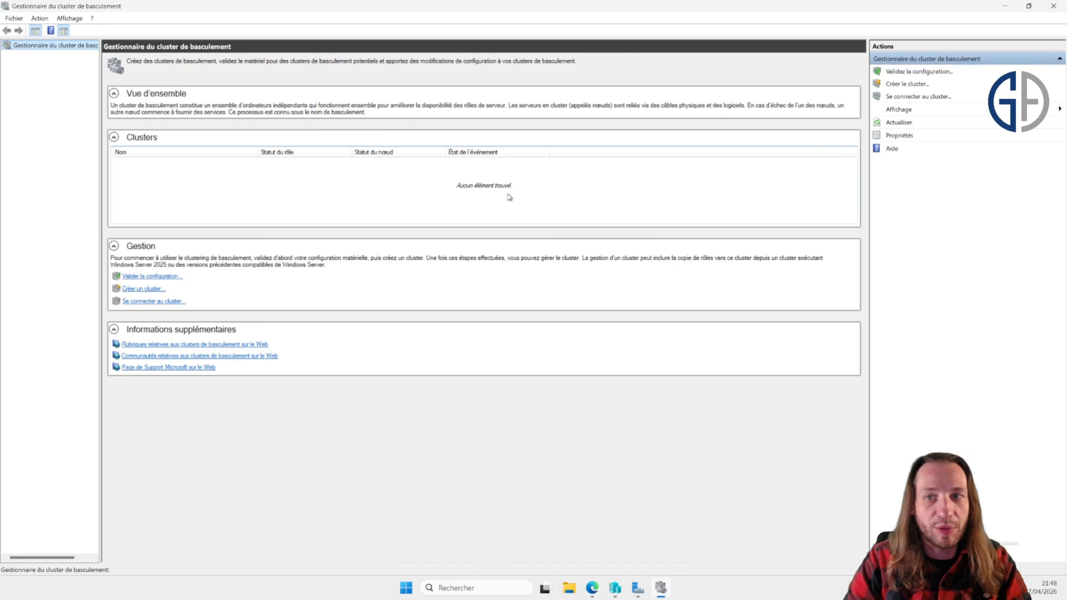
{"action": "left_click", "coordinate": [898, 72]}
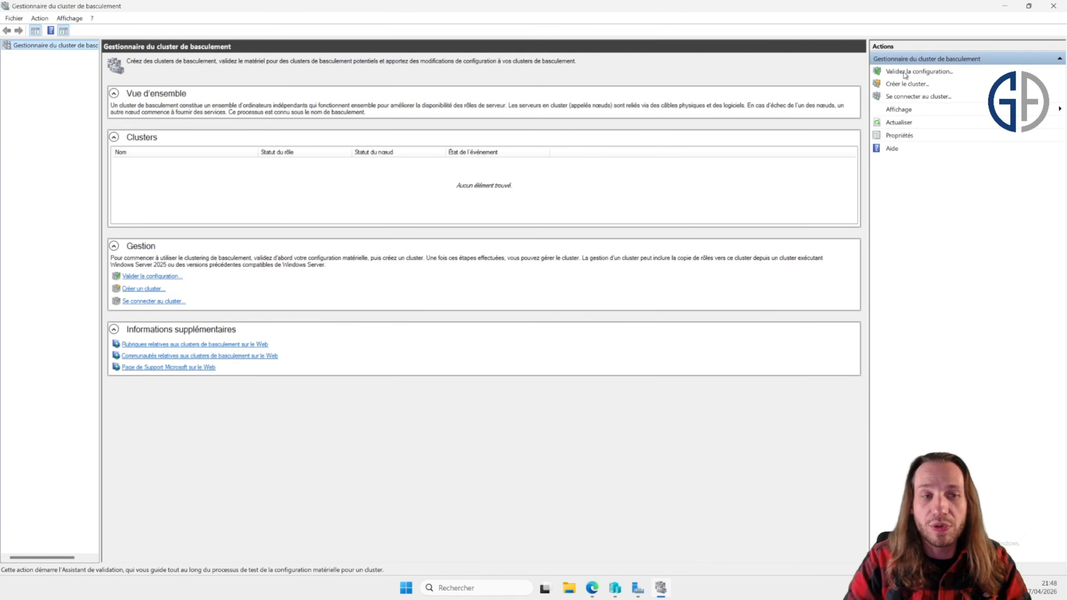
{"action": "left_click_drag", "start_coordinate": [593, 172], "coordinate": [552, 169]}
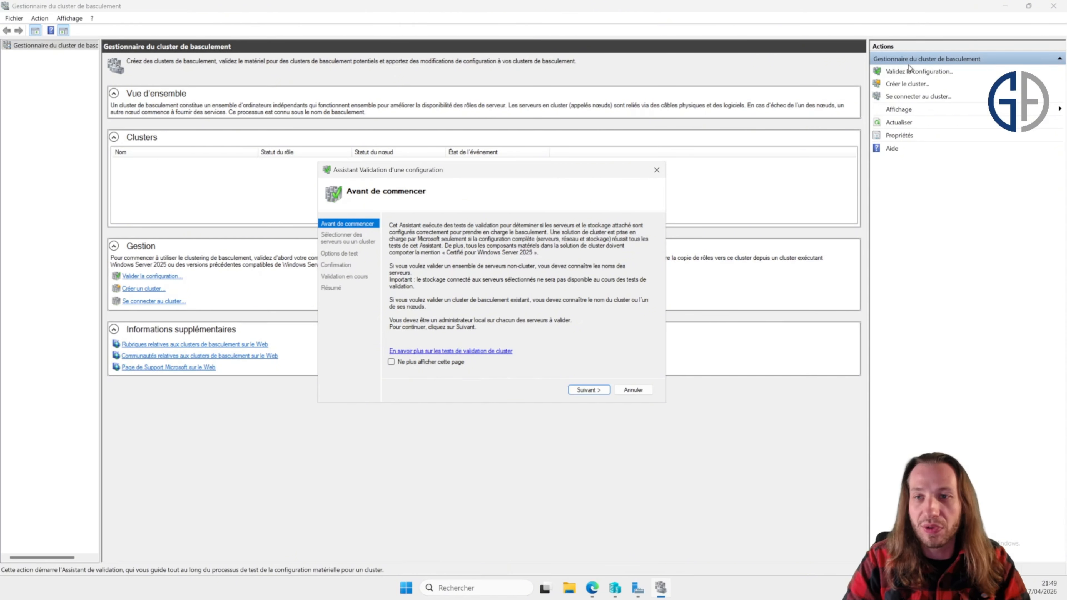
{"action": "left_click", "coordinate": [601, 391]}
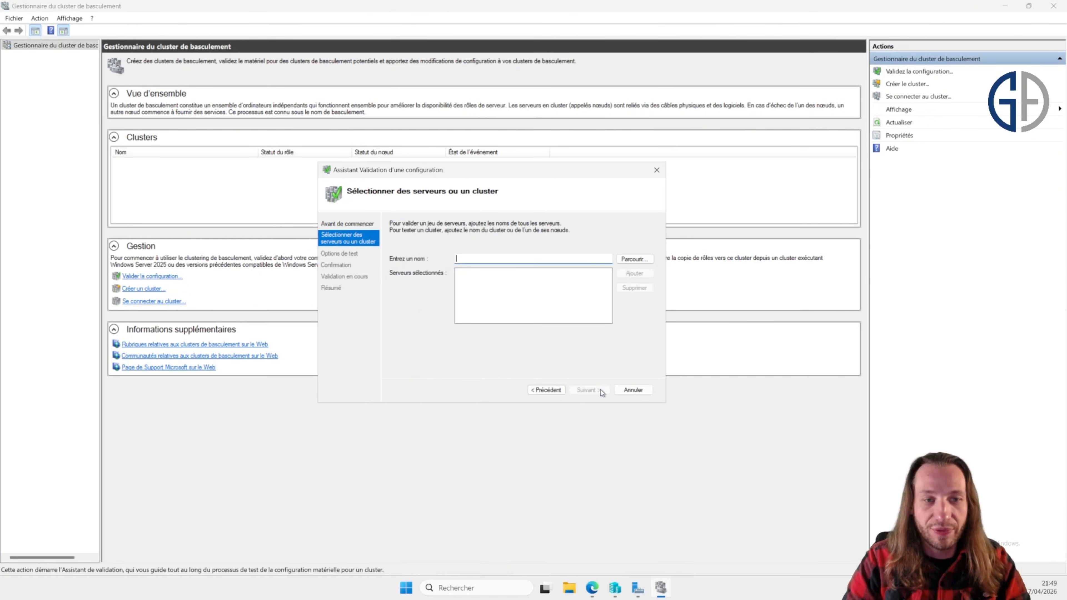
Step: Search computers for SRV-P and add SRV-P-HV25-GA1 and SRV-P-HV25-GA2 as servers to validate
{"action": "left_click", "coordinate": [633, 260]}
{"action": "type", "text": "SR"}
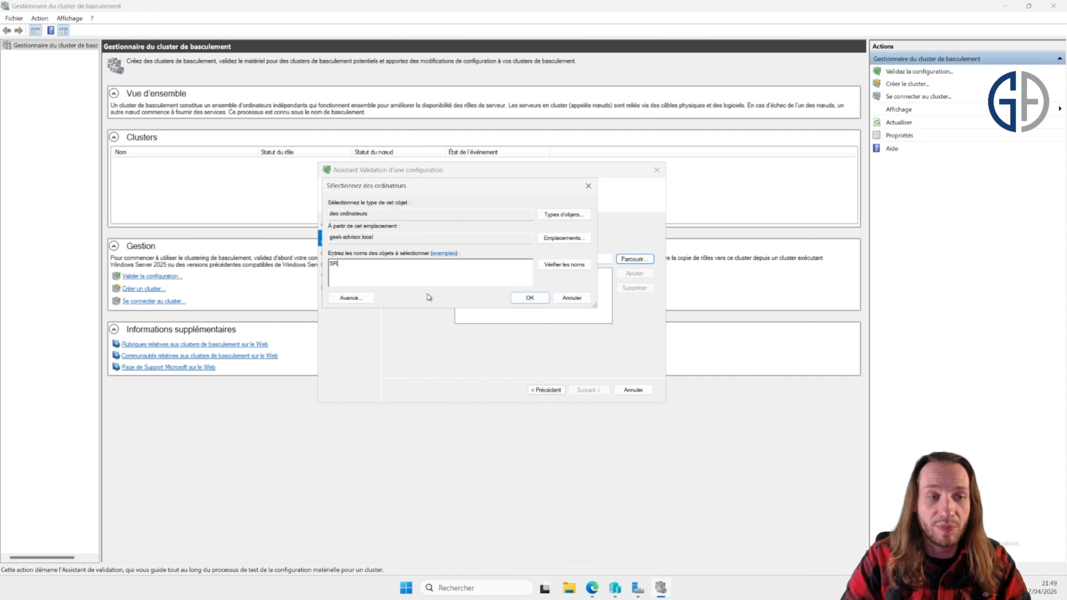
{"action": "type", "text": "V-P"}
{"action": "key", "text": "Return"}
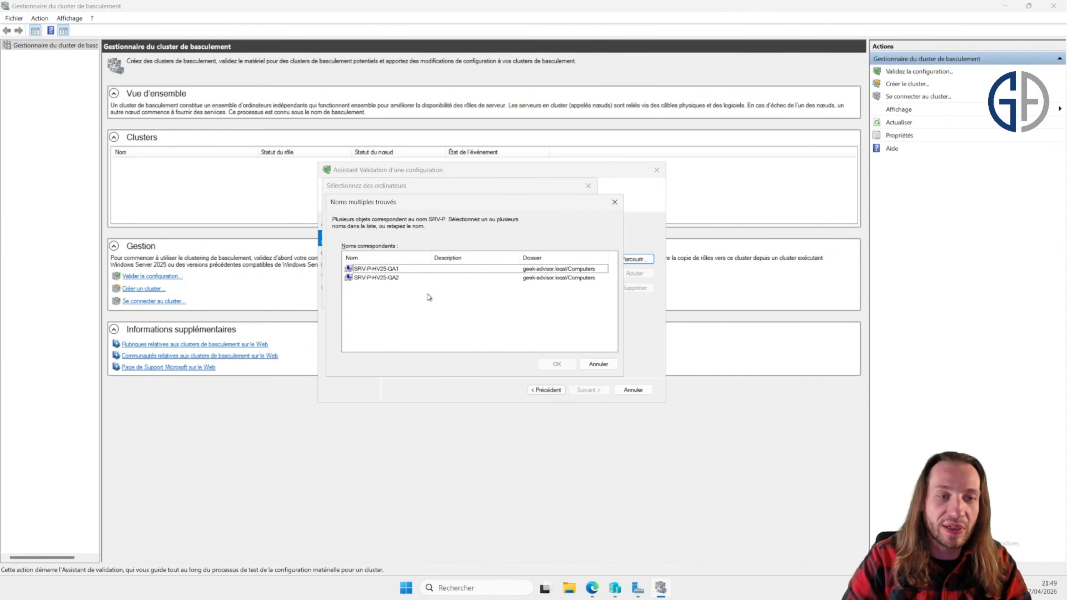
{"action": "left_click", "coordinate": [382, 269]}
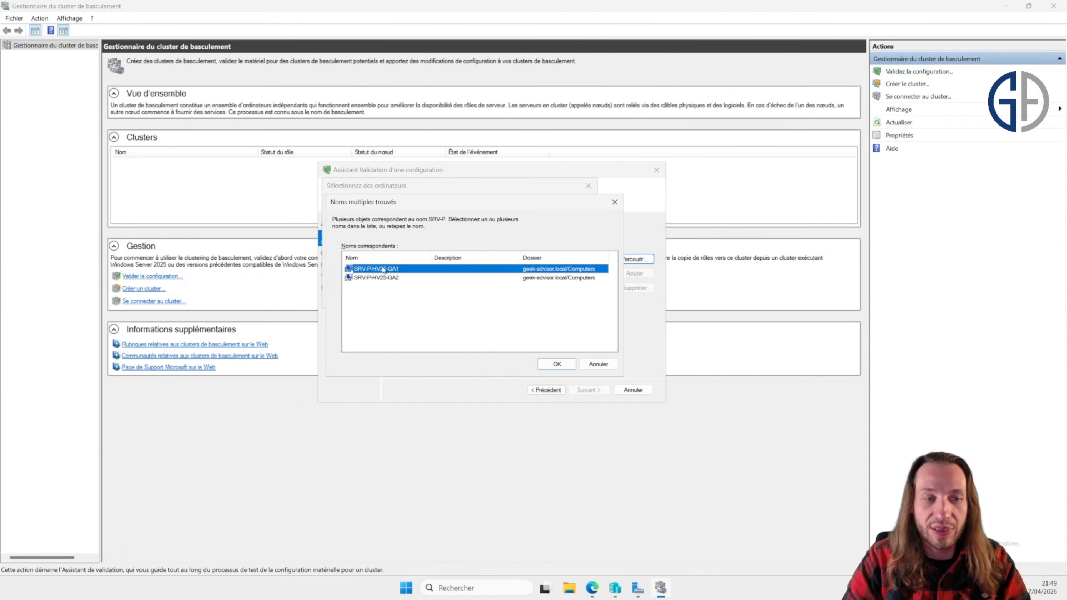
{"action": "left_click", "coordinate": [409, 277], "text": "ctrl"}
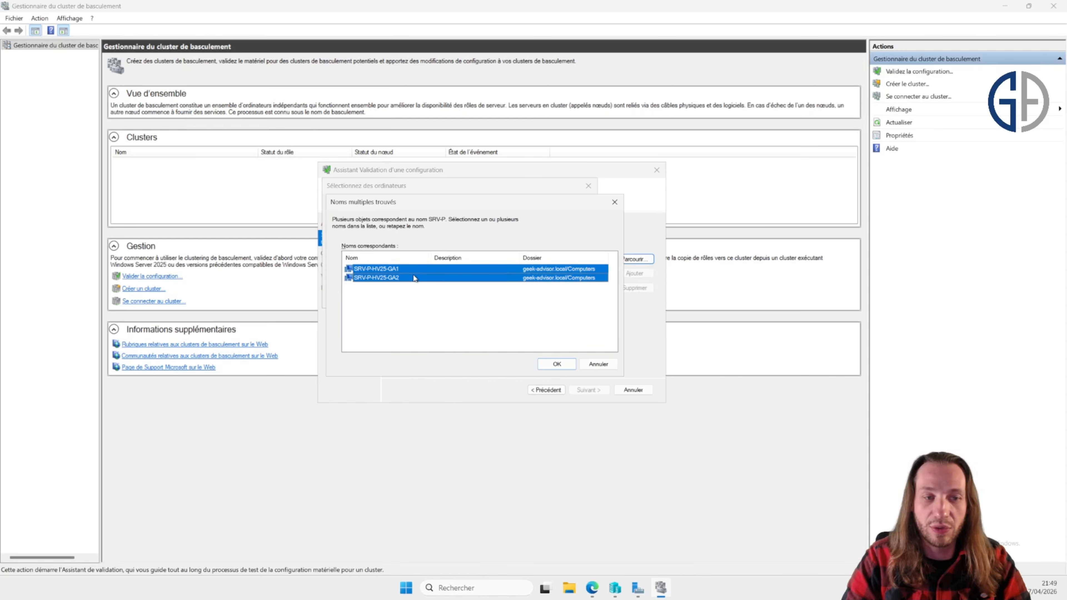
{"action": "left_click_drag", "start_coordinate": [450, 210], "coordinate": [566, 193]}
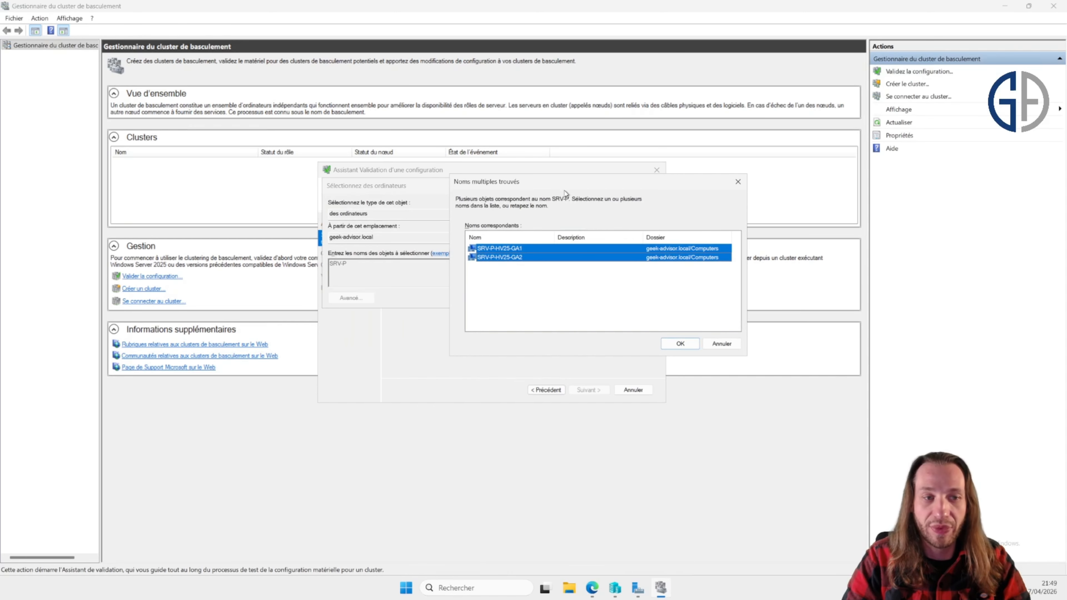
{"action": "left_click", "coordinate": [680, 344]}
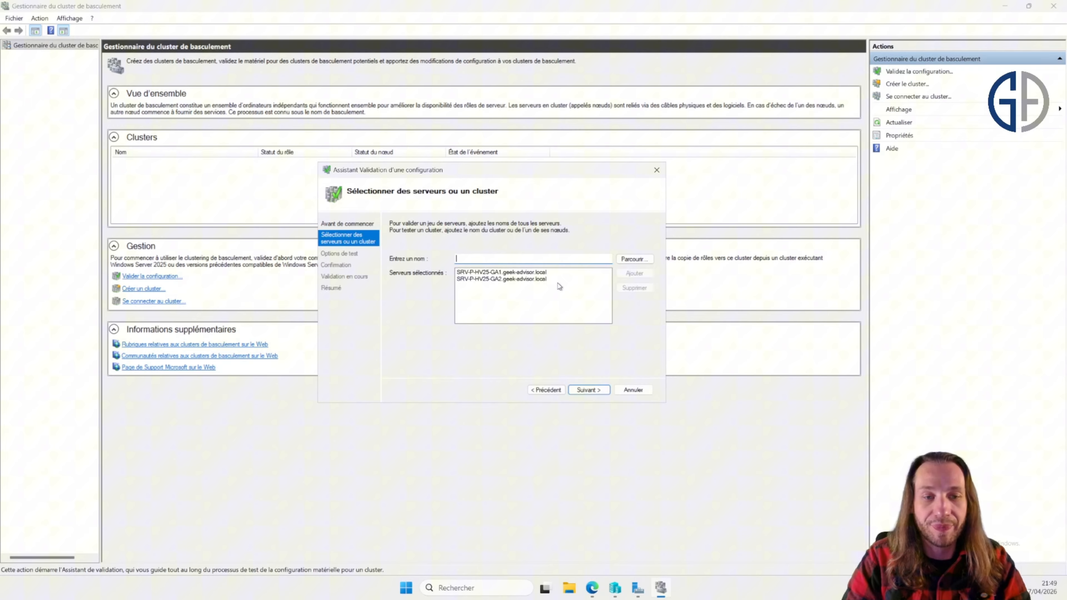
{"action": "left_click", "coordinate": [513, 272]}
{"action": "left_click", "coordinate": [519, 279]}
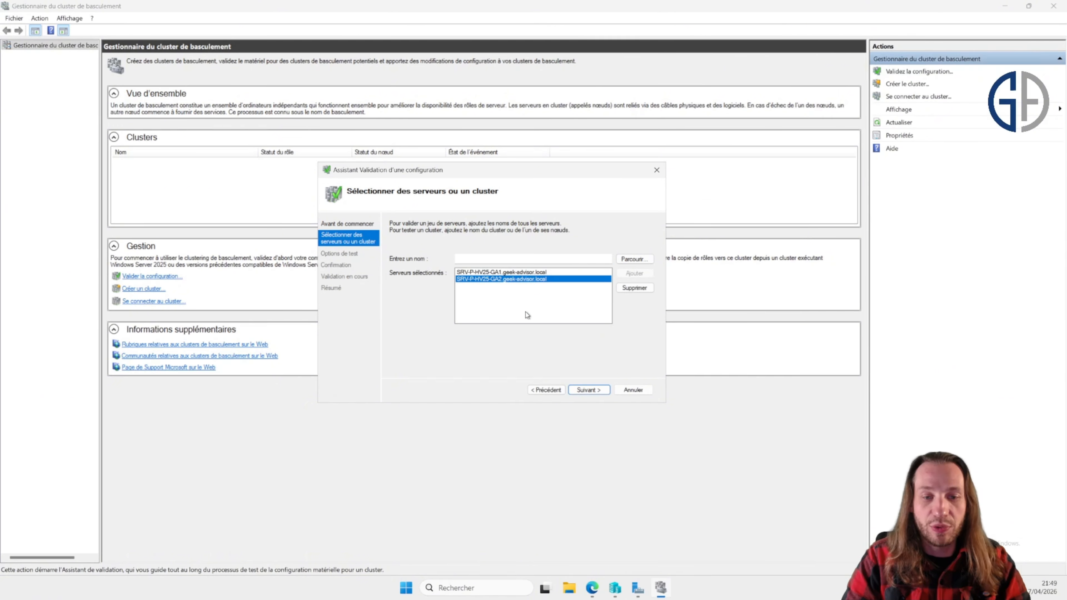
{"action": "left_click", "coordinate": [592, 390]}
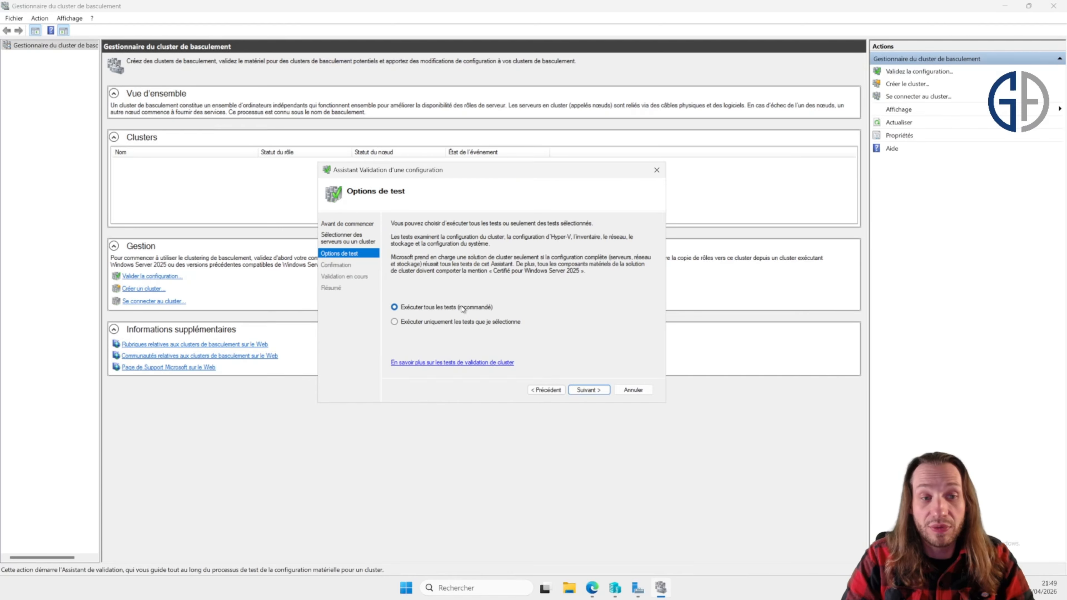
Step: Keep the option to run all tests, review the confirmation list and start the validation
{"action": "left_click", "coordinate": [600, 395]}
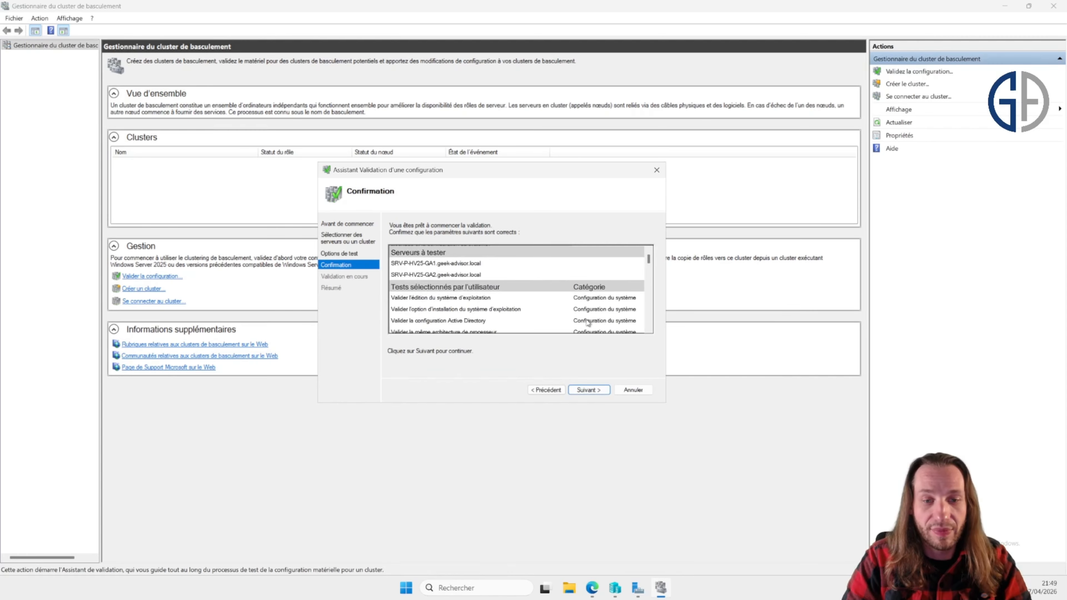
{"action": "scroll", "coordinate": [600, 296], "scroll_direction": "down", "scroll_amount": 10}
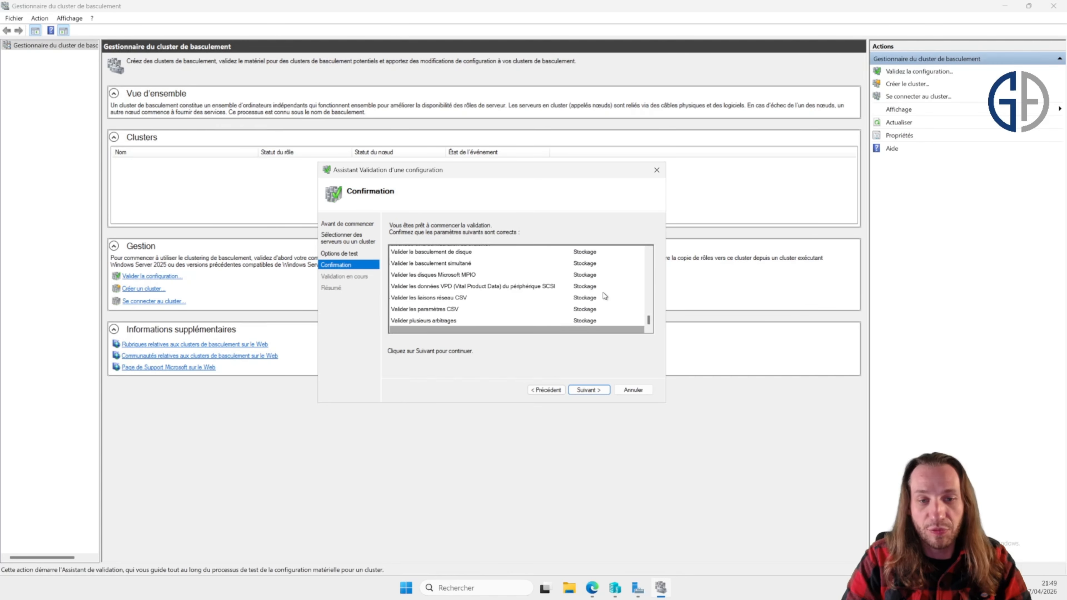
{"action": "left_click", "coordinate": [589, 391]}
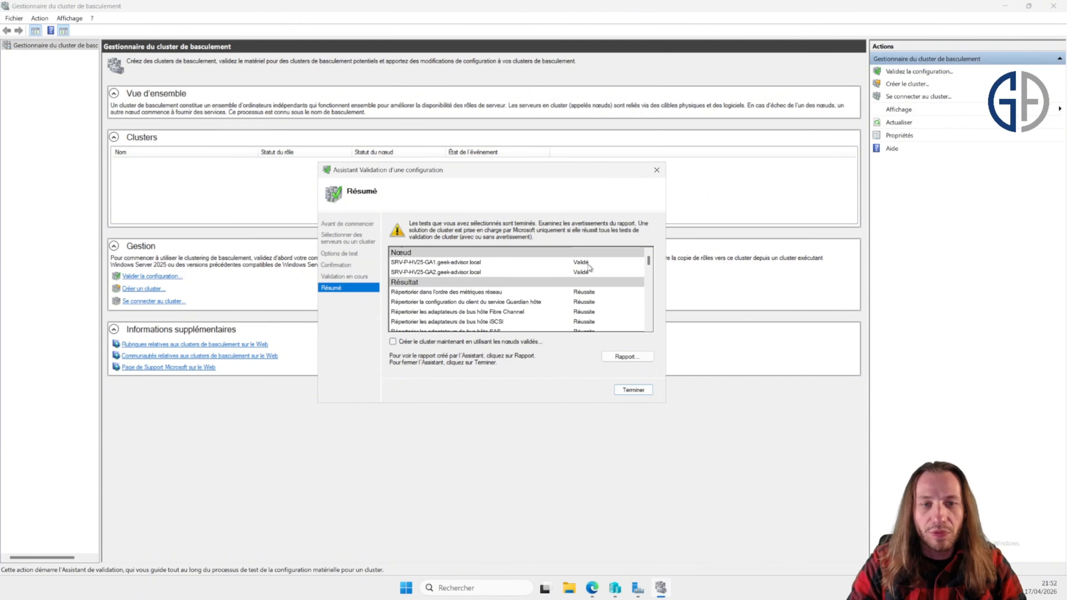
Step: Review the validation summary's node results and warnings, then close the wizard
{"action": "left_click", "coordinate": [588, 264]}
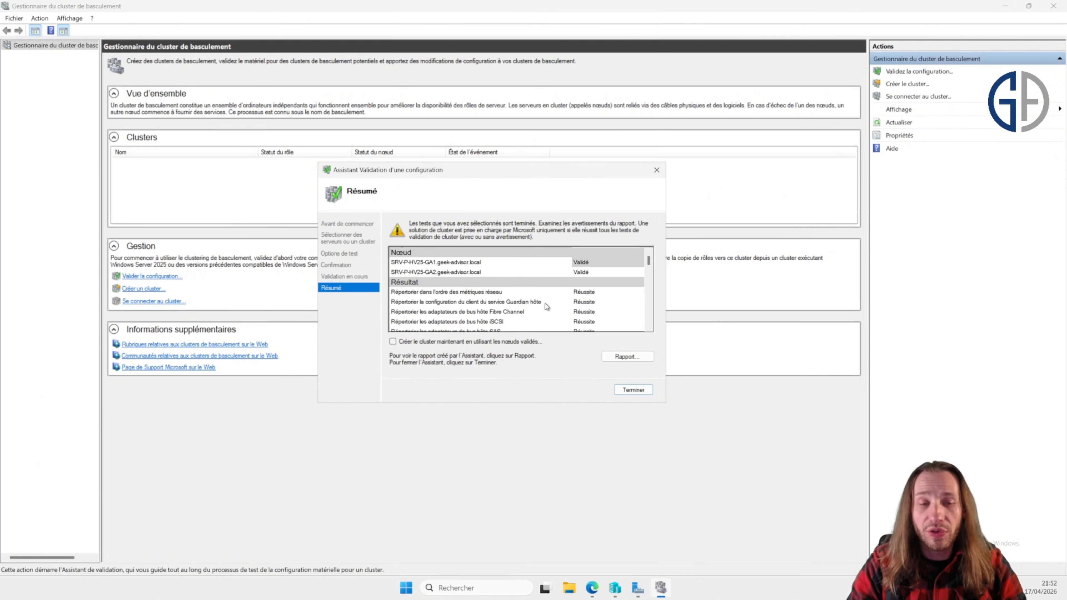
{"action": "left_click", "coordinate": [580, 273]}
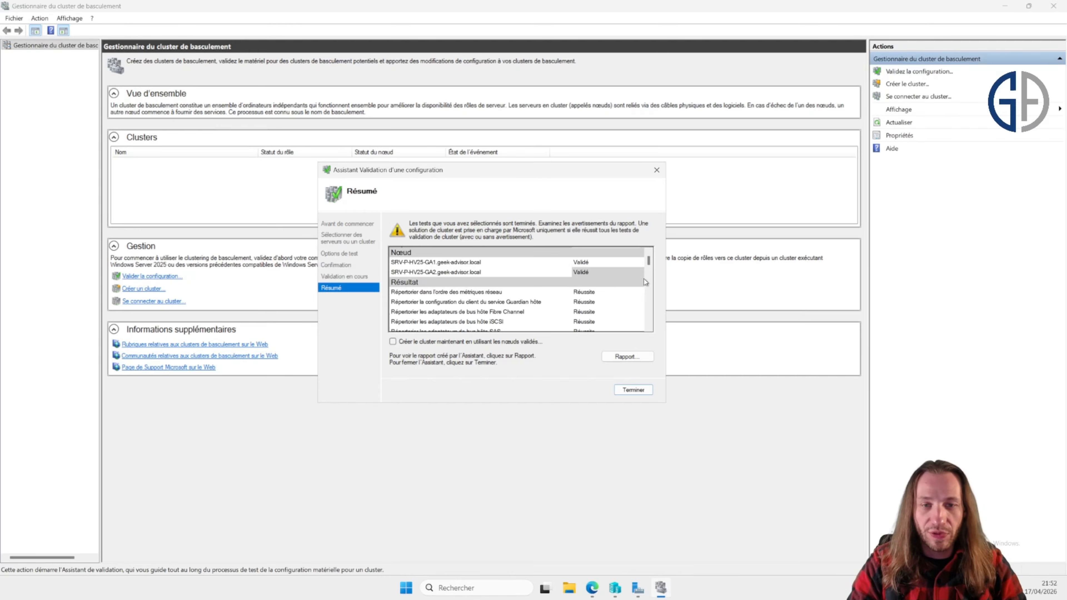
{"action": "left_click_drag", "start_coordinate": [648, 268], "coordinate": [651, 327]}
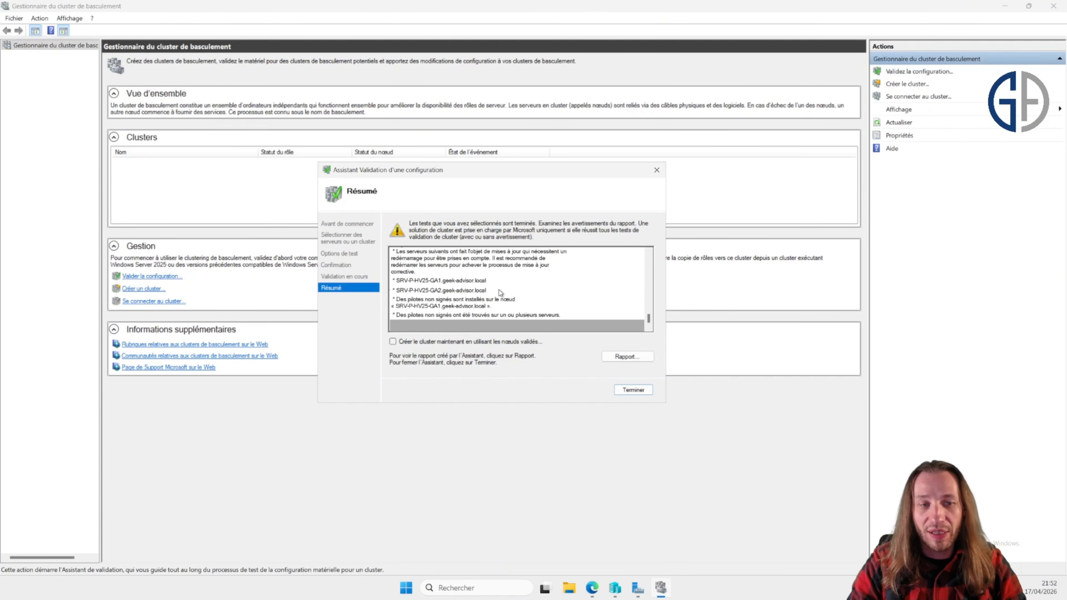
{"action": "left_click", "coordinate": [508, 299]}
{"action": "left_click", "coordinate": [523, 315]}
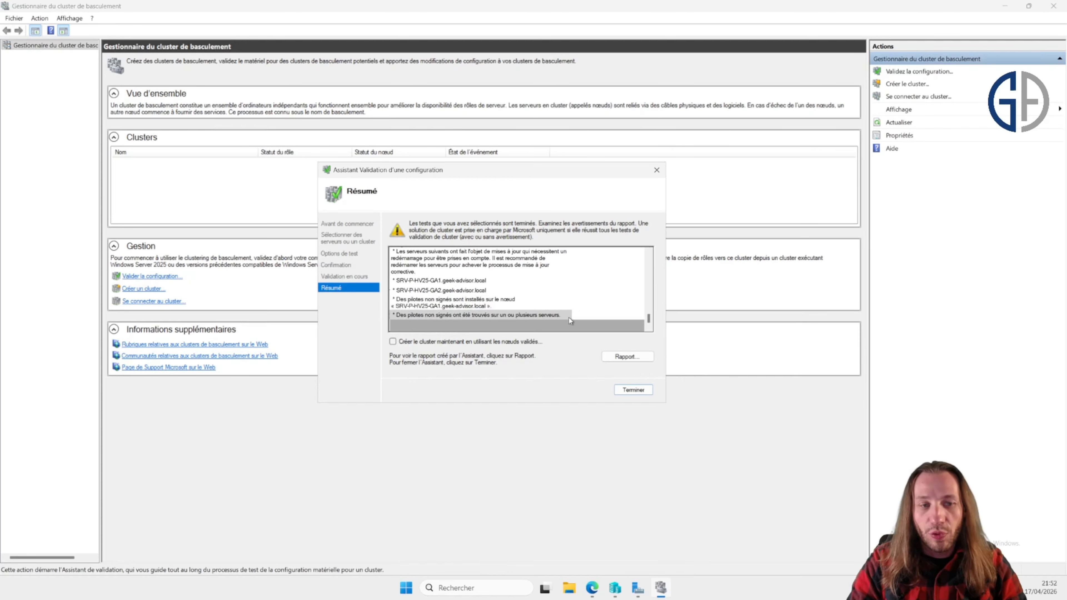
{"action": "scroll", "coordinate": [582, 300], "scroll_direction": "up", "scroll_amount": 1}
{"action": "scroll", "coordinate": [582, 300], "scroll_direction": "down", "scroll_amount": 1}
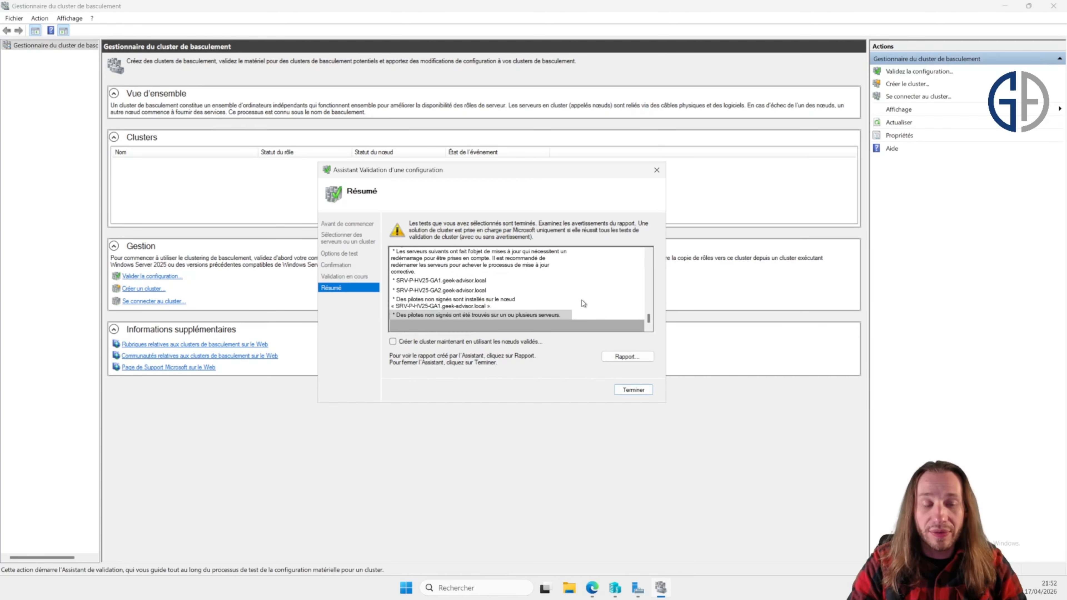
{"action": "left_click", "coordinate": [487, 281]}
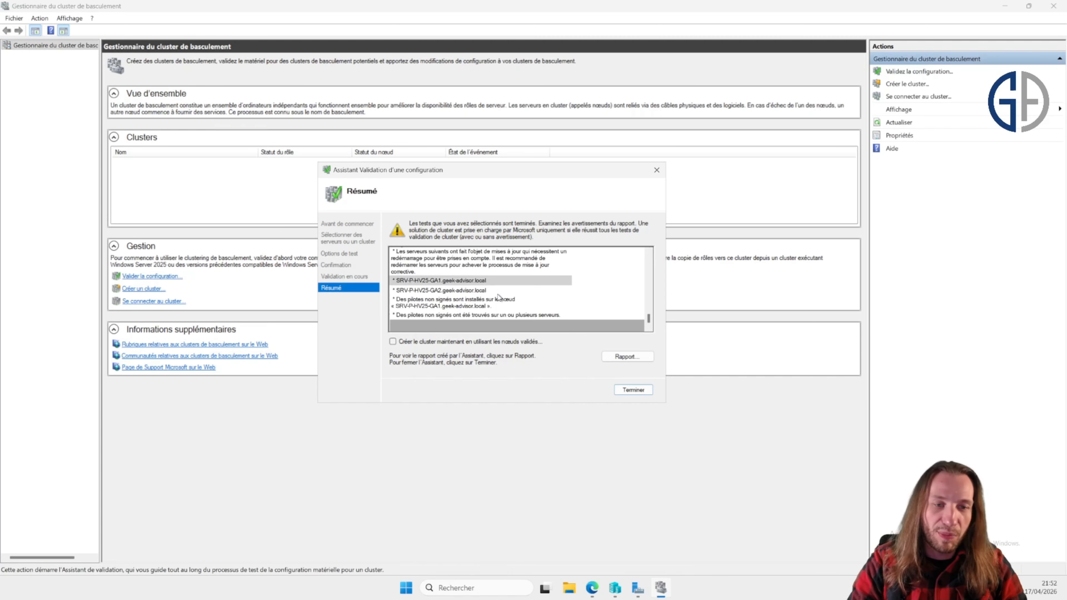
{"action": "left_click", "coordinate": [498, 294]}
{"action": "left_click", "coordinate": [505, 306]}
{"action": "left_click", "coordinate": [514, 313]}
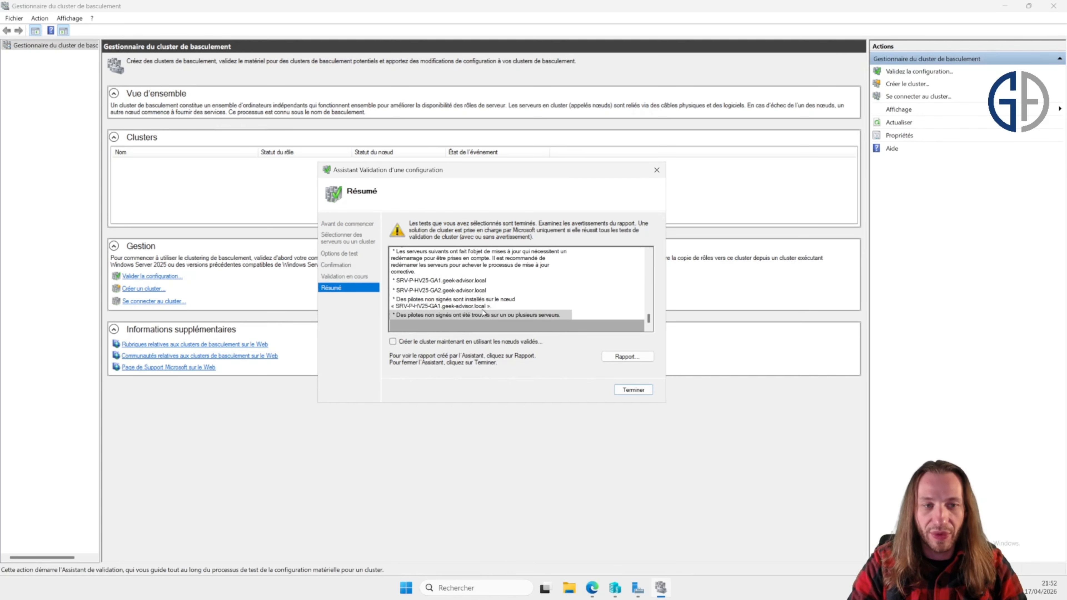
{"action": "scroll", "coordinate": [506, 302], "scroll_direction": "up", "scroll_amount": 1}
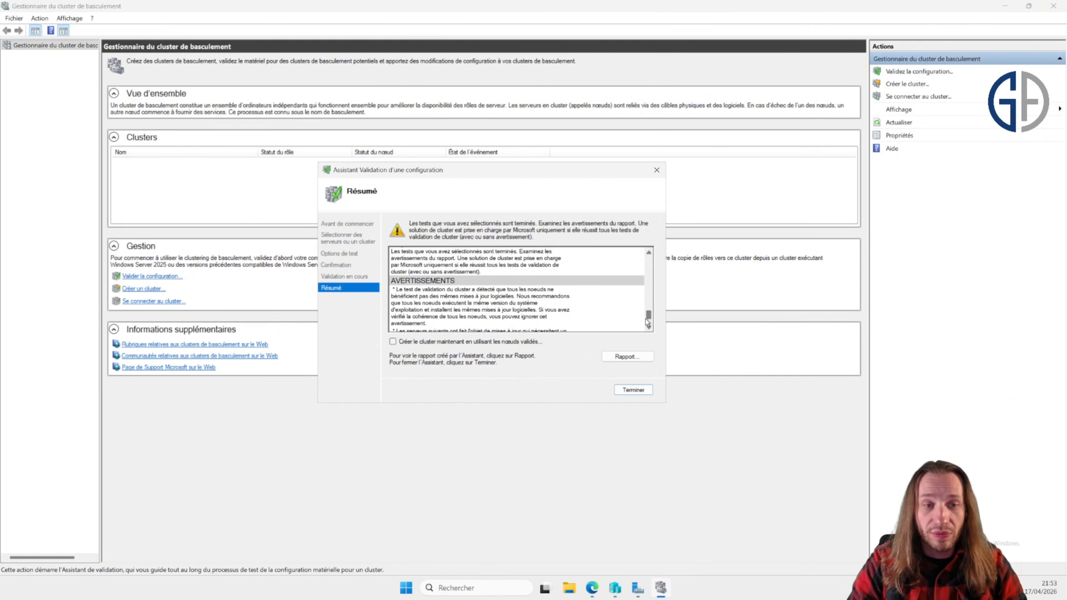
{"action": "left_click_drag", "start_coordinate": [645, 319], "coordinate": [645, 321]}
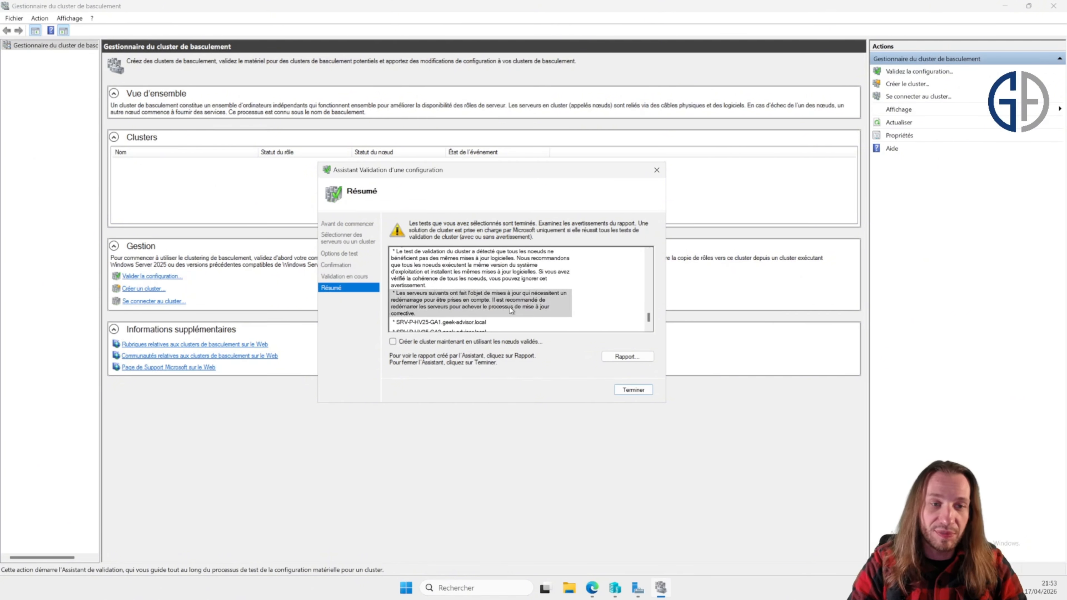
{"action": "scroll", "coordinate": [509, 303], "scroll_direction": "down", "scroll_amount": 2}
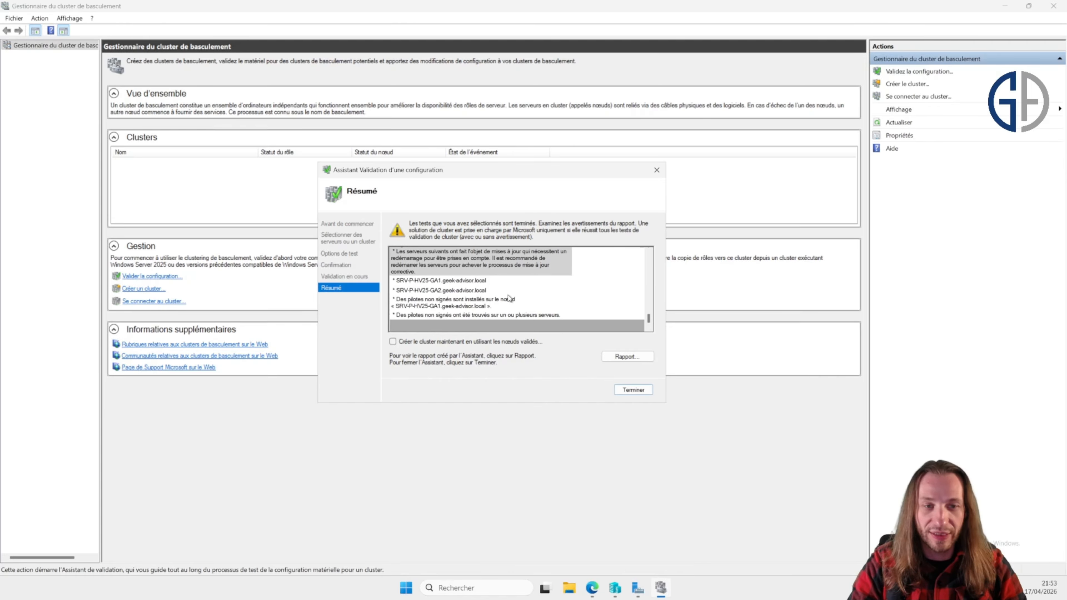
{"action": "left_click", "coordinate": [635, 390]}
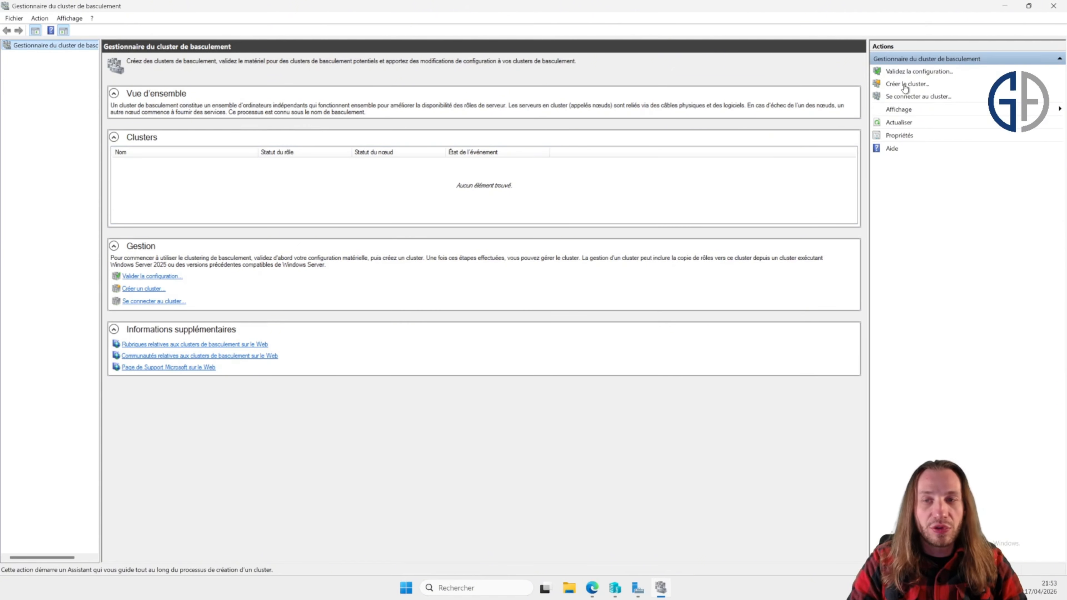
Step: Launch the Create Cluster wizard and advance to the server selection page
{"action": "left_click", "coordinate": [141, 290]}
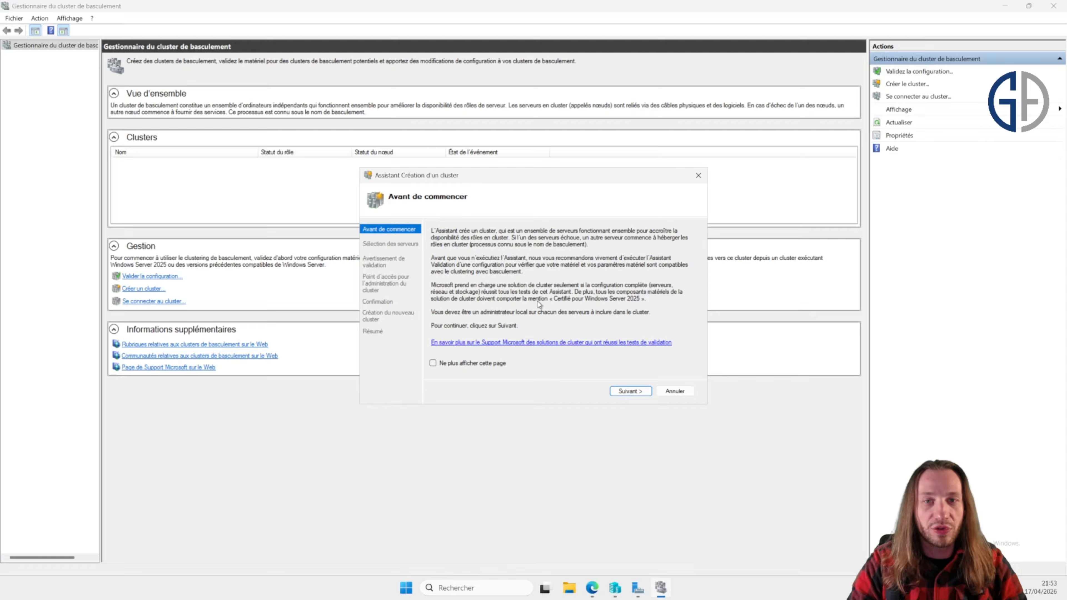
{"action": "left_click", "coordinate": [633, 391]}
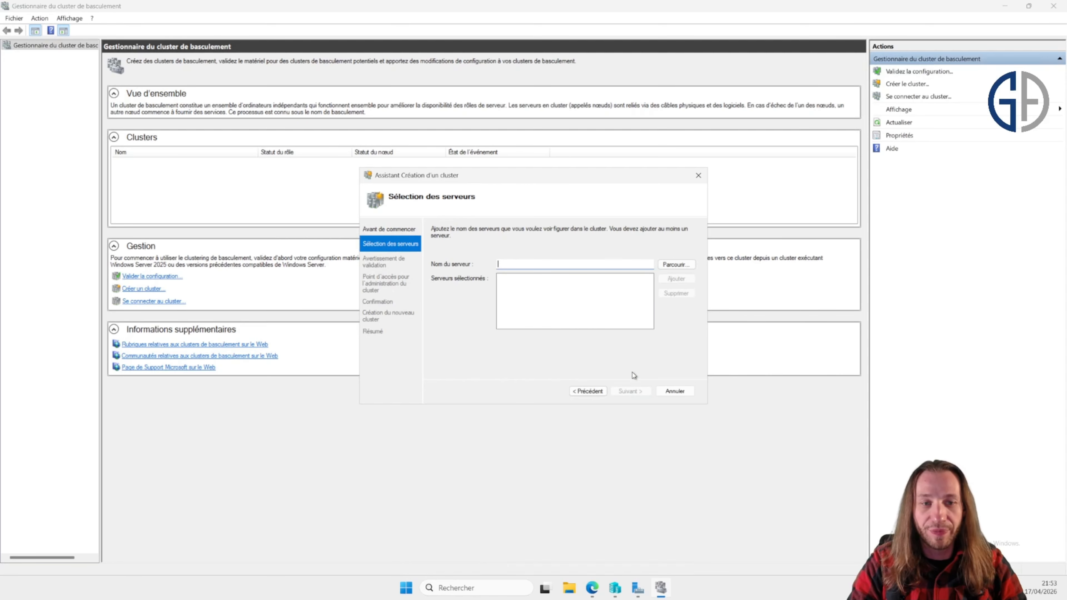
Step: Browse for SRV-P computers, add SRV-P-HV25-GA1 and SRV-P-HV25-GA2 as cluster servers and continue
{"action": "left_click", "coordinate": [676, 265]}
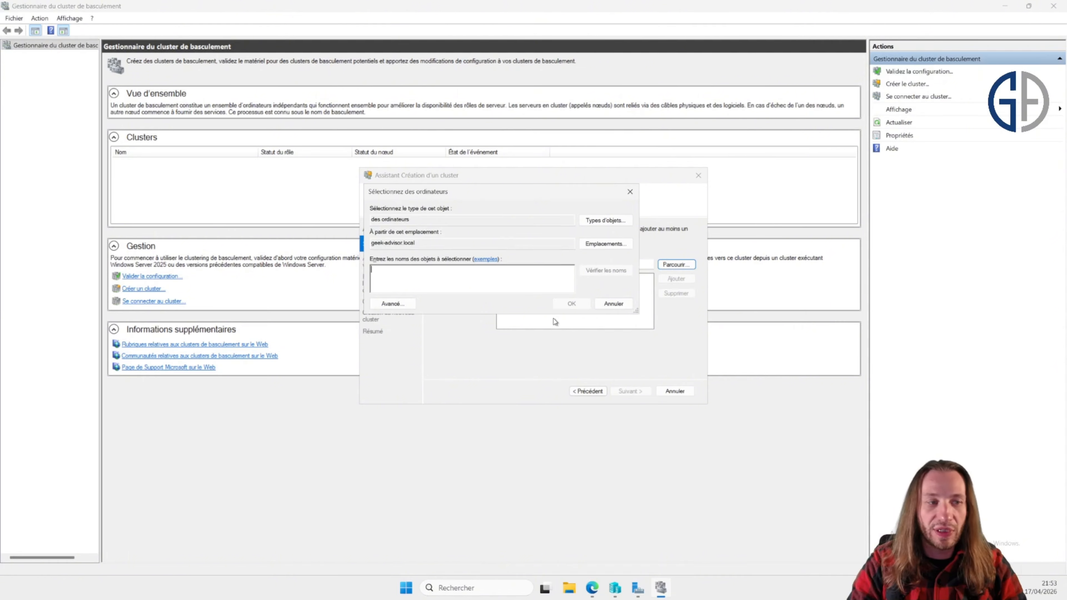
{"action": "type", "text": "srv-p"}
{"action": "key", "text": "Return"}
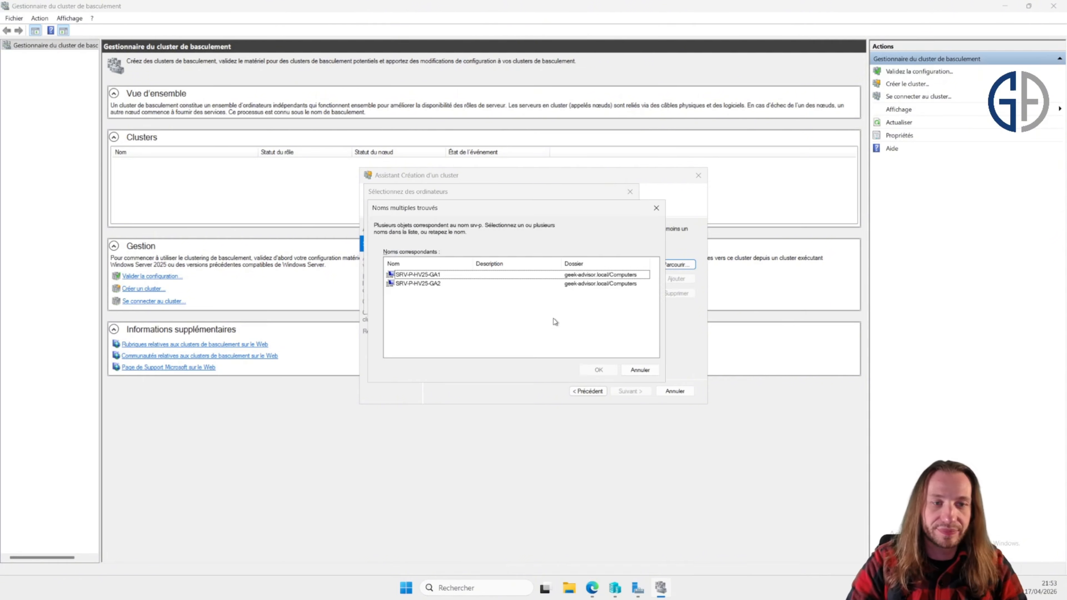
{"action": "left_click", "coordinate": [445, 275]}
{"action": "left_click", "coordinate": [439, 284], "text": "shift"}
{"action": "left_click", "coordinate": [598, 370]}
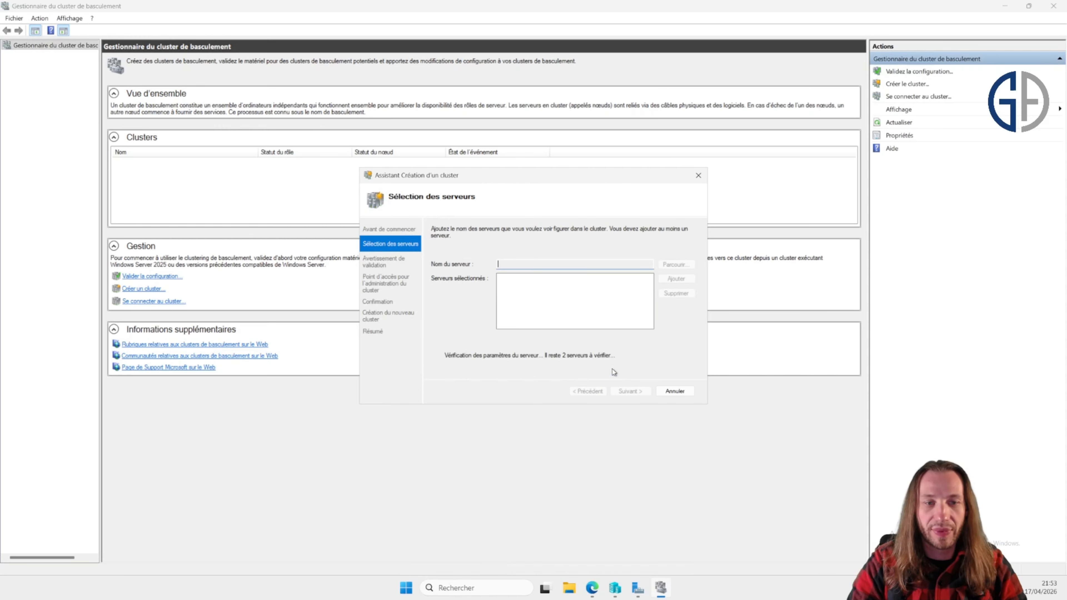
{"action": "left_click", "coordinate": [634, 390]}
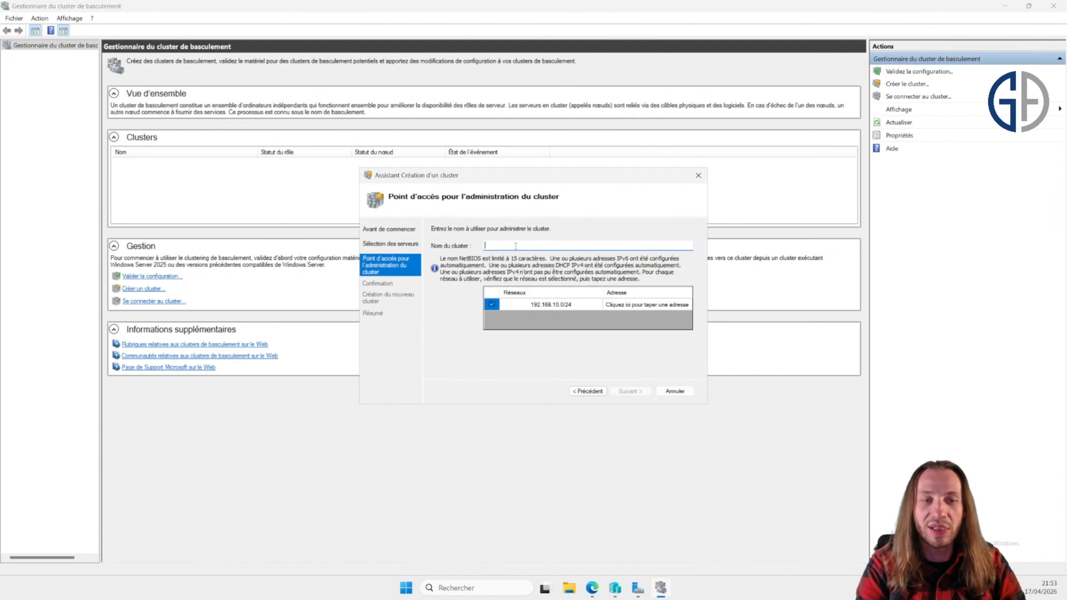
Step: Name the cluster clusterhv25 with administration address 192.168.10.20 on the 192.168.10.0/24 network
{"action": "type", "text": "usterhv25"}
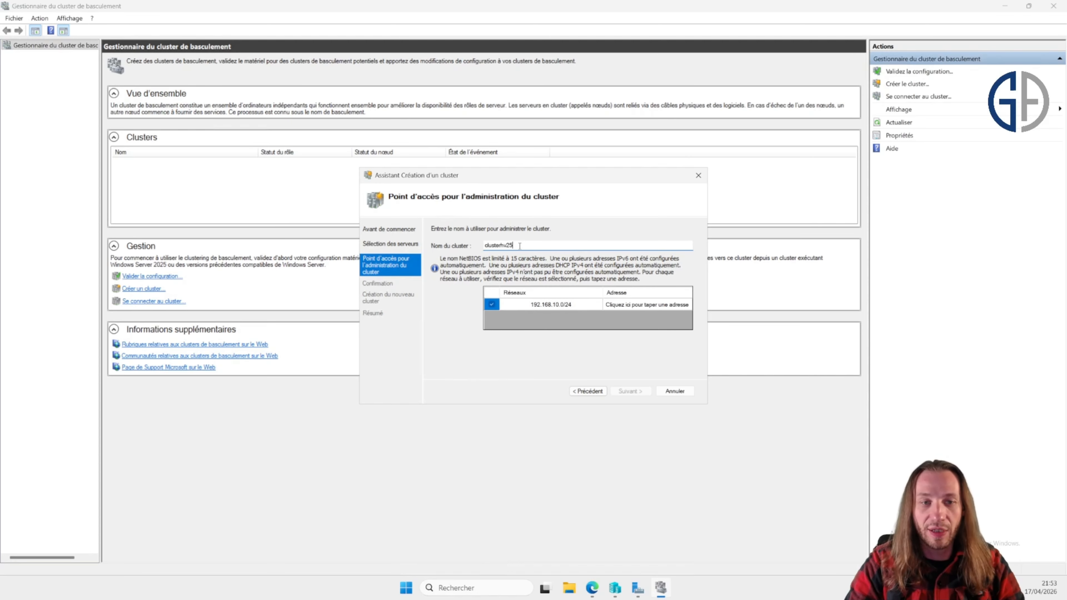
{"action": "left_click", "coordinate": [638, 304]}
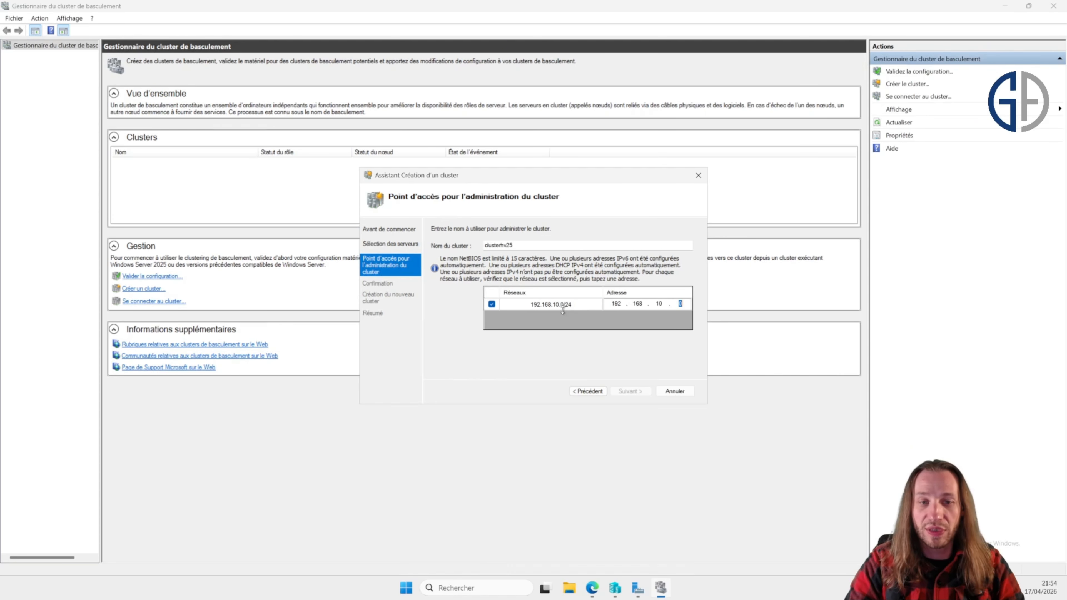
{"action": "type", "text": "20"}
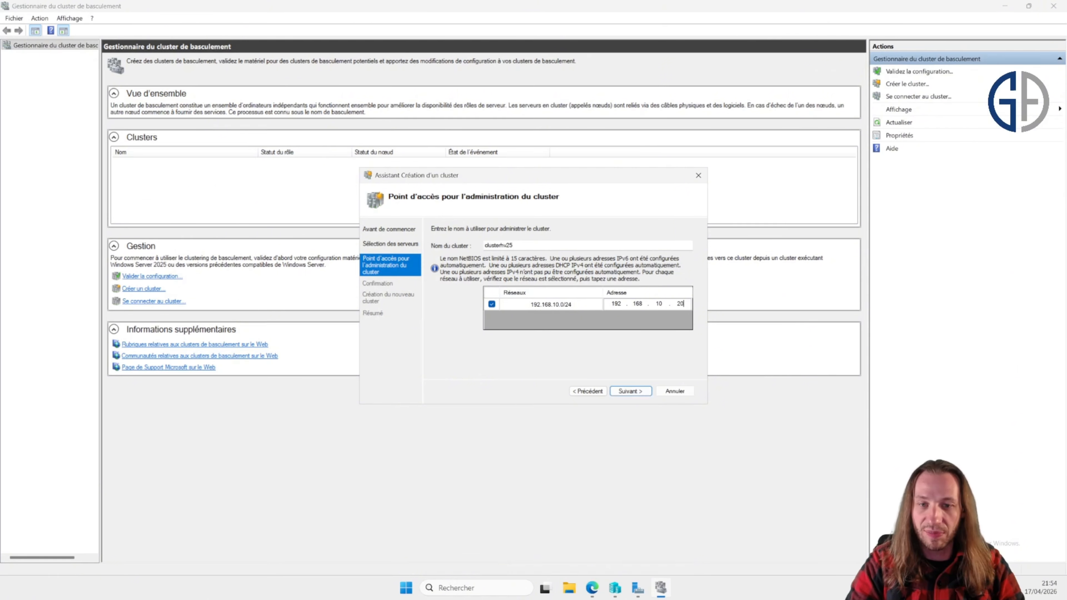
{"action": "left_click", "coordinate": [640, 391]}
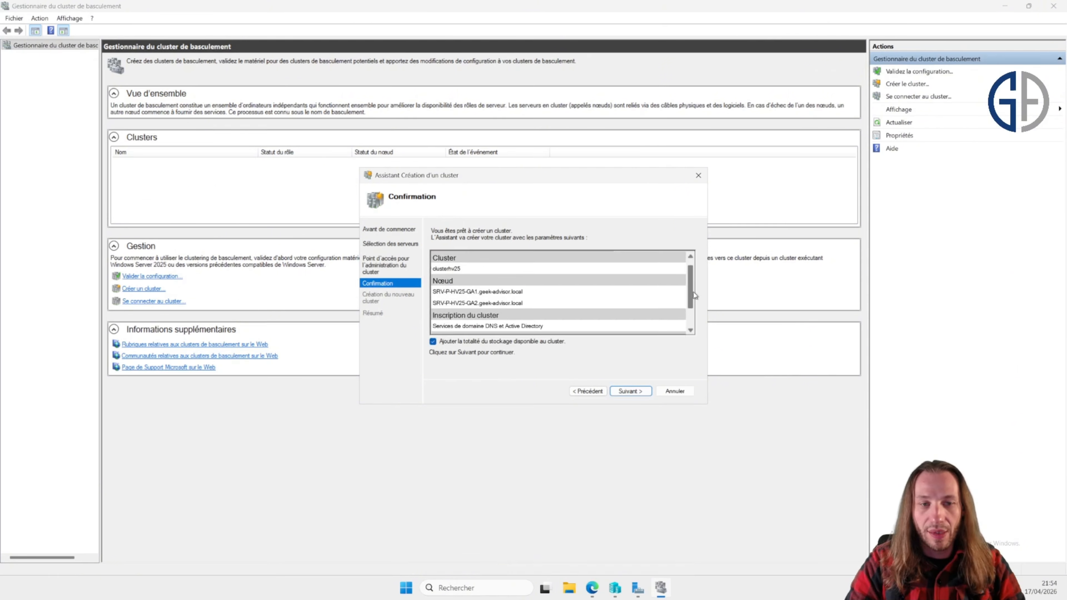
Step: Review the confirmation with all available storage added, create the cluster and finish the wizard
{"action": "left_click_drag", "start_coordinate": [694, 292], "coordinate": [695, 300]}
{"action": "scroll", "coordinate": [558, 293], "scroll_direction": "down", "scroll_amount": 1}
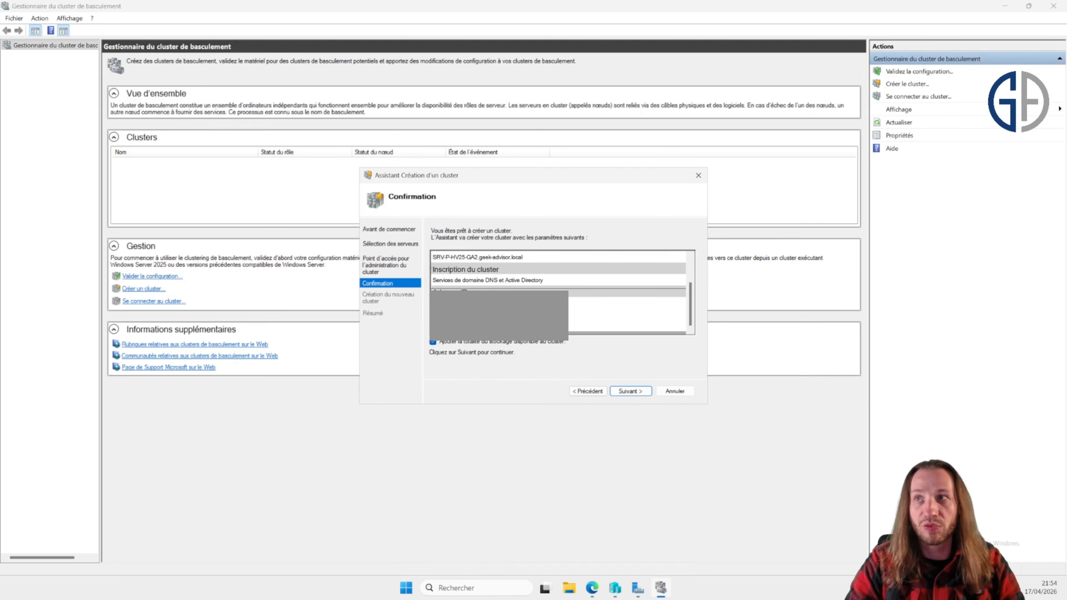
{"action": "scroll", "coordinate": [558, 293], "scroll_direction": "up", "scroll_amount": 3}
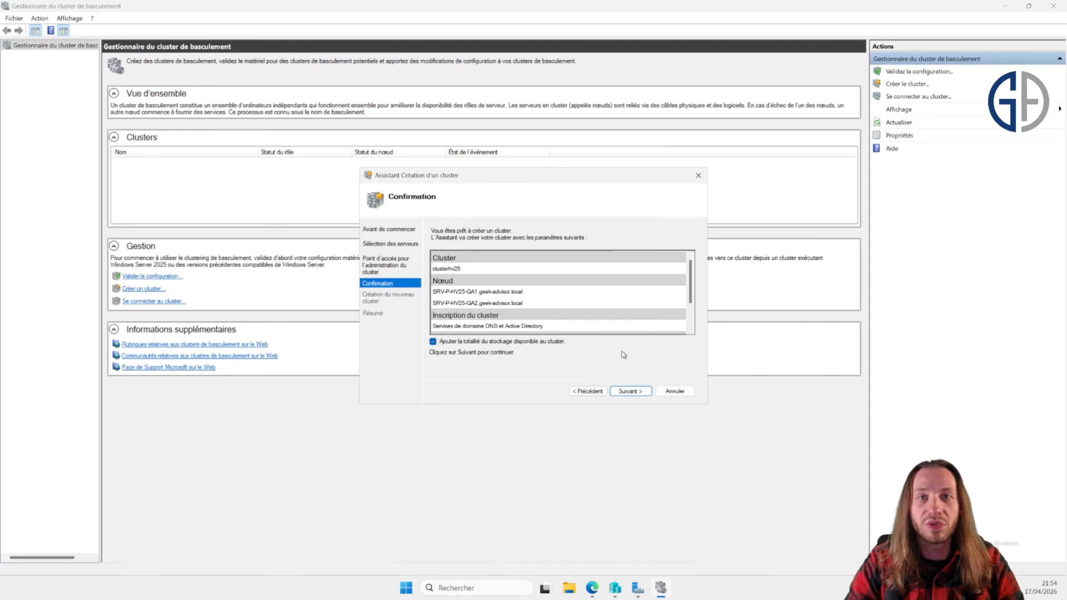
{"action": "left_click", "coordinate": [641, 391]}
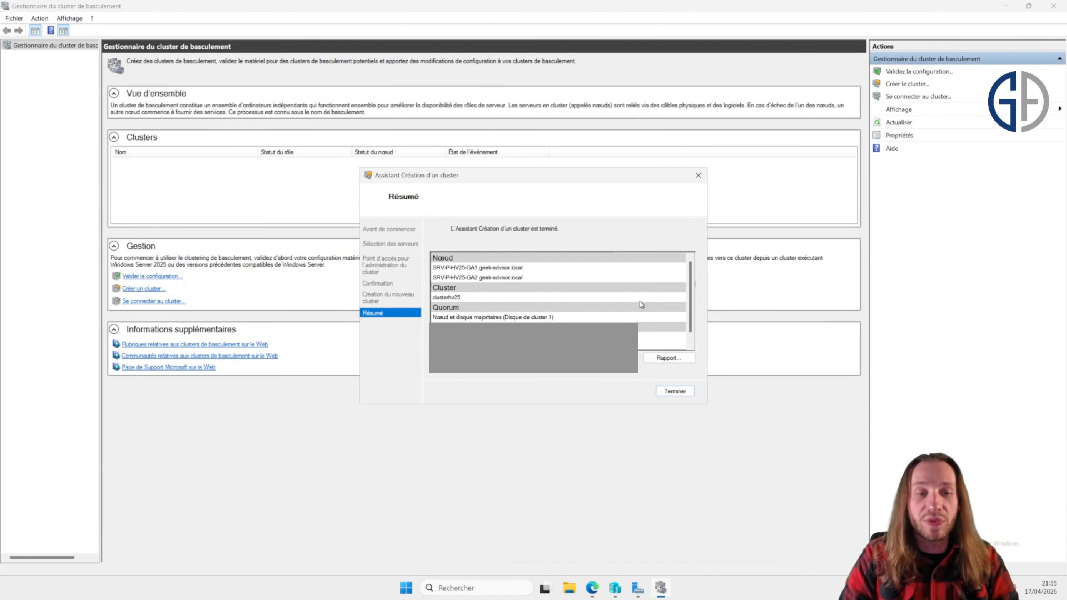
{"action": "scroll", "coordinate": [643, 302], "scroll_direction": "down", "scroll_amount": 1}
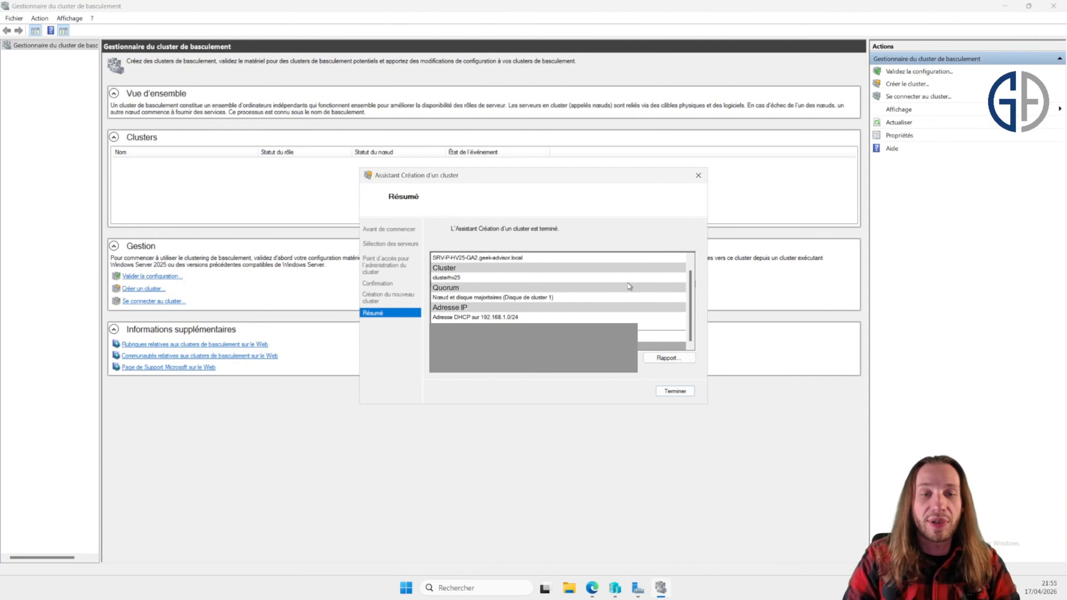
{"action": "left_click", "coordinate": [674, 391]}
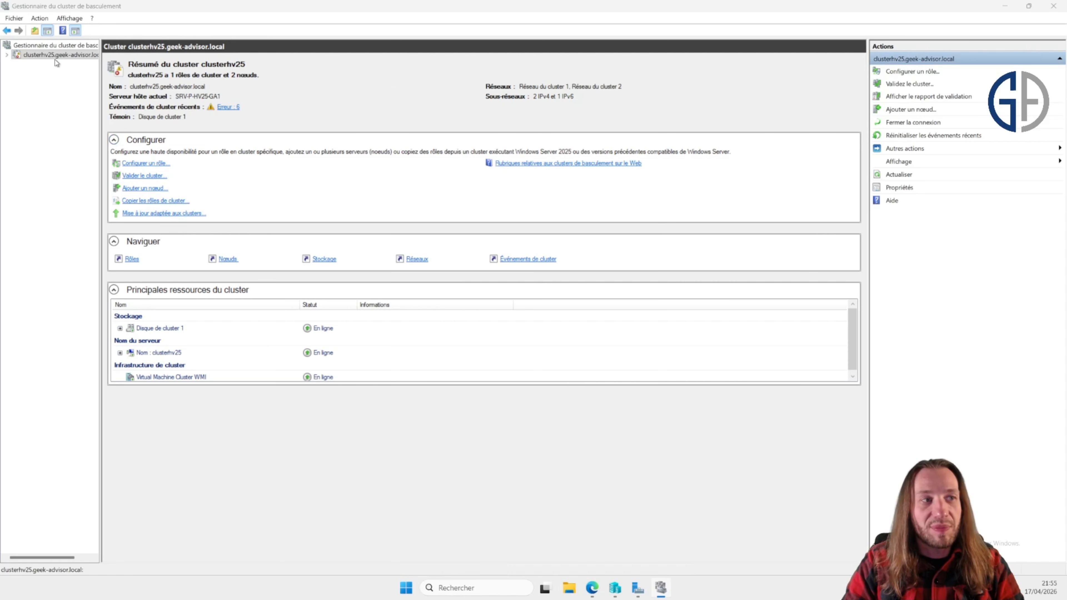
Step: Browse the new cluster's roles, nodes and storage disks to examine the quorum witness disk
{"action": "double_click", "coordinate": [55, 58]}
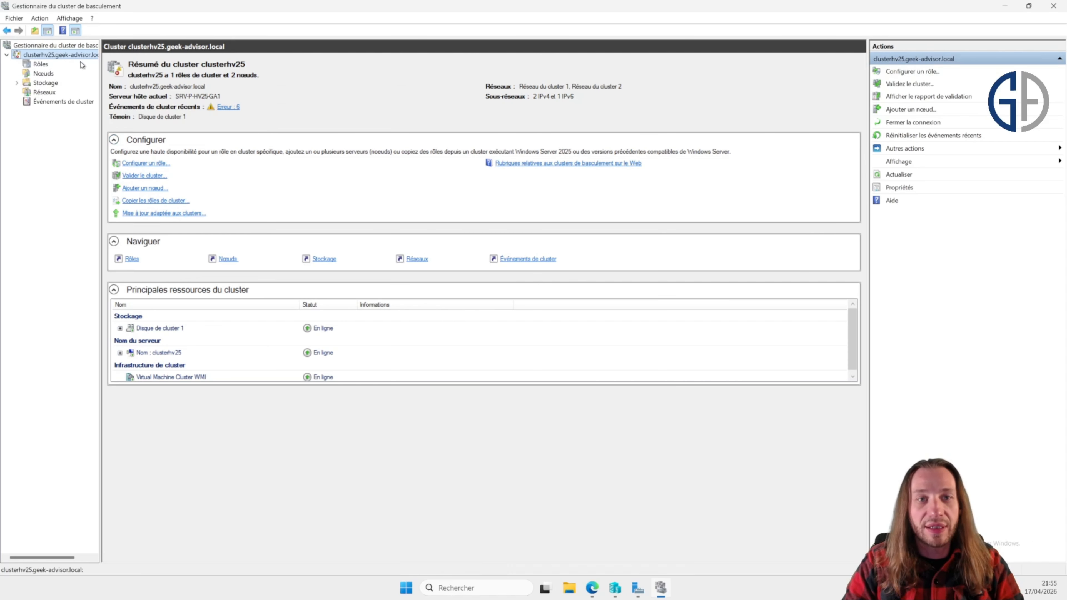
{"action": "left_click", "coordinate": [41, 64]}
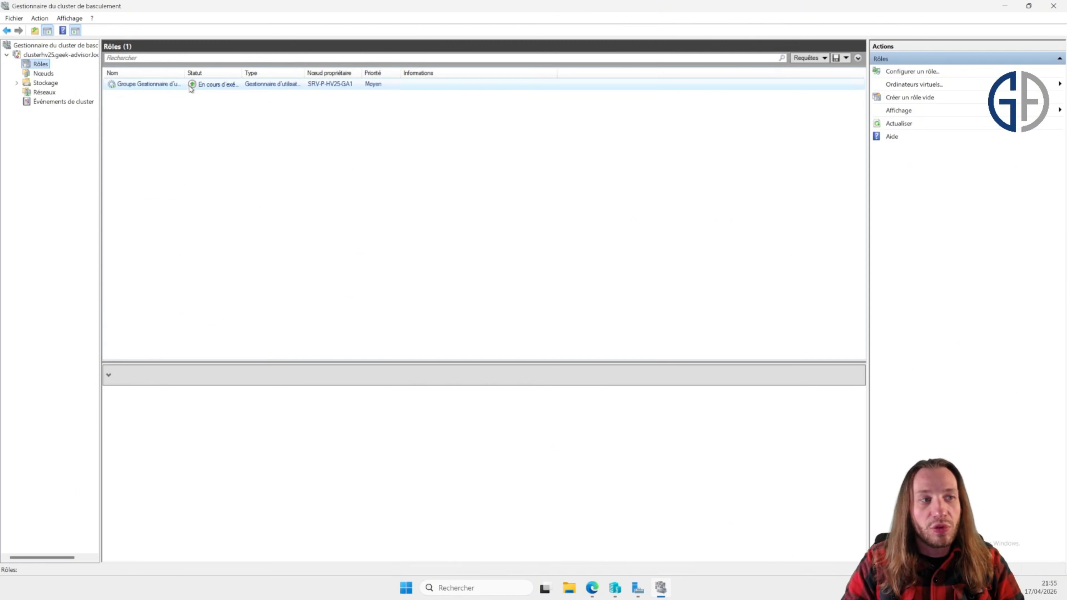
{"action": "left_click", "coordinate": [49, 75]}
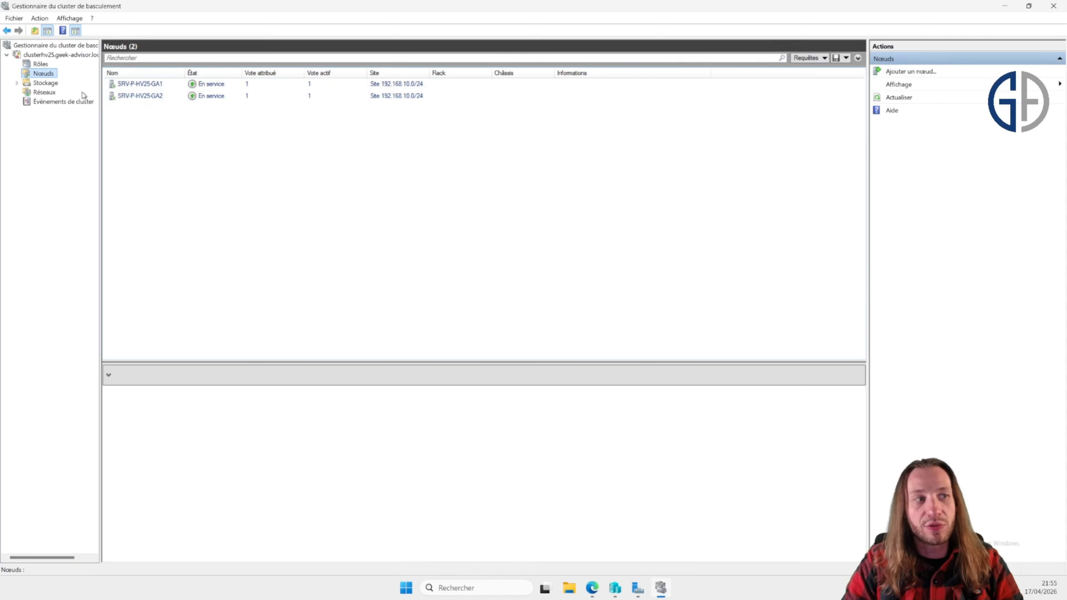
{"action": "left_click", "coordinate": [53, 83]}
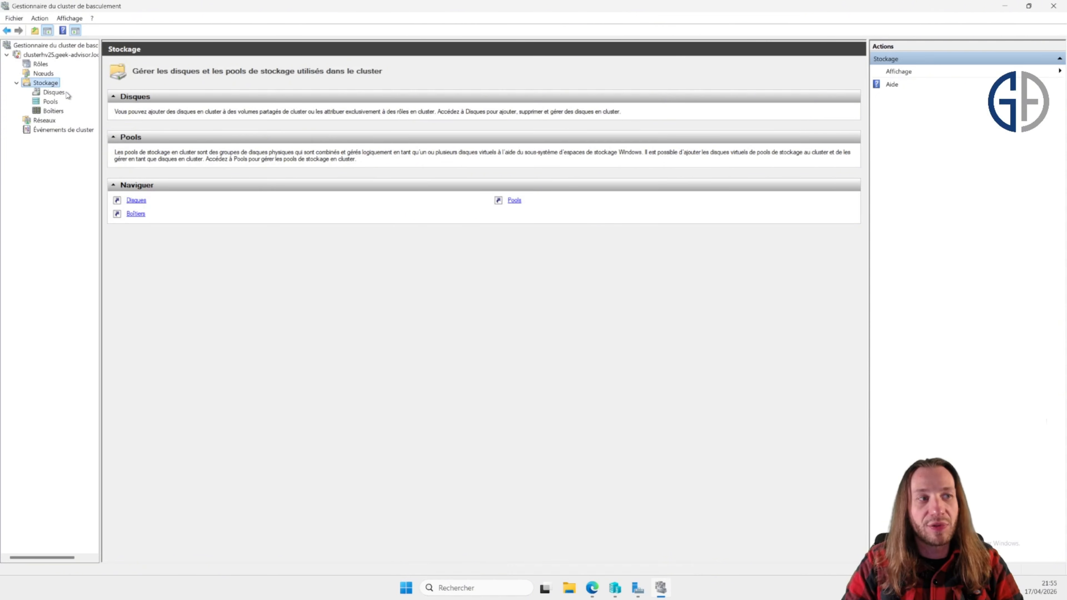
{"action": "left_click", "coordinate": [67, 93]}
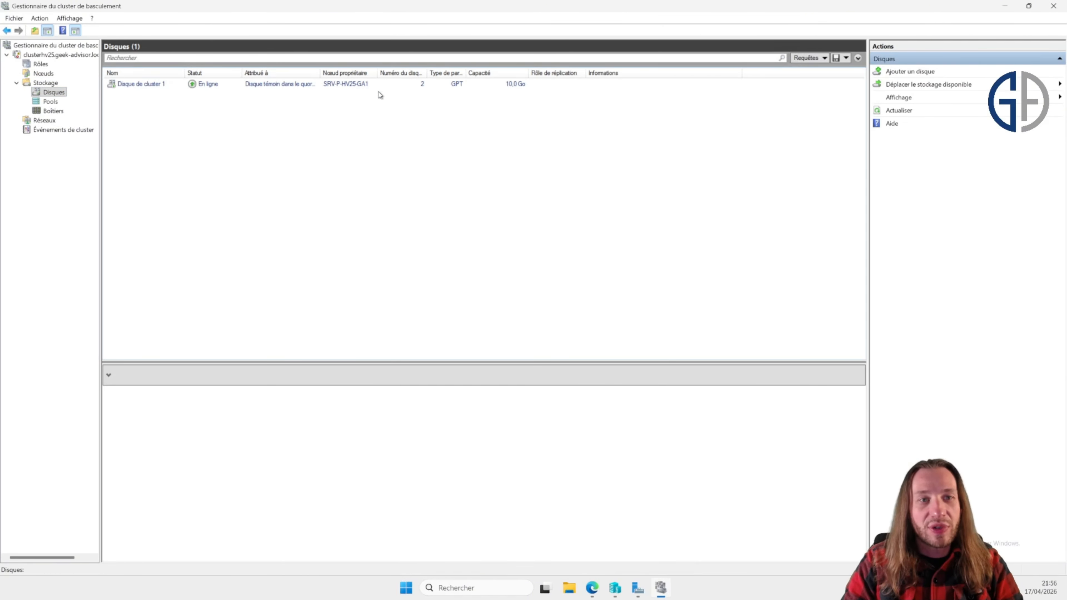
{"action": "left_click_drag", "start_coordinate": [321, 72], "coordinate": [352, 69]}
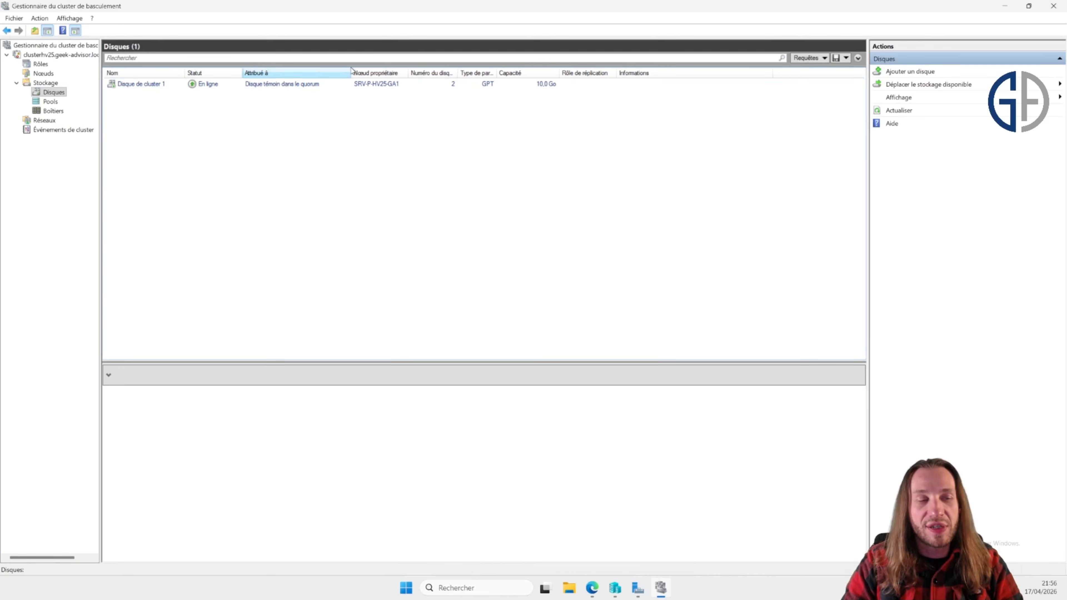
{"action": "left_click", "coordinate": [278, 86]}
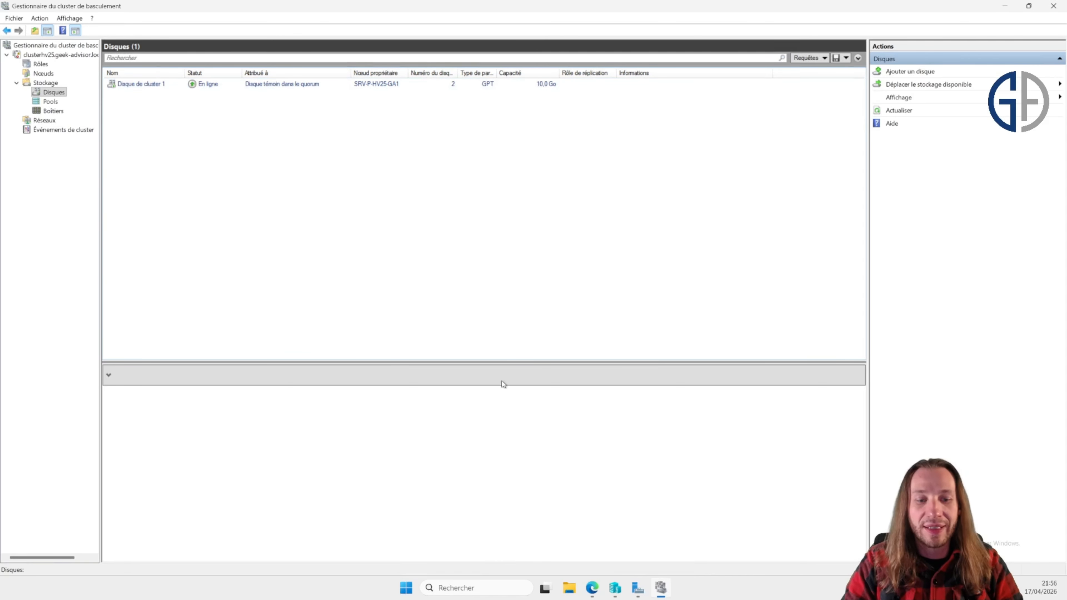
Step: Open File Explorer and inspect the contents of the Quorum (F:) drive
{"action": "left_click", "coordinate": [569, 587]}
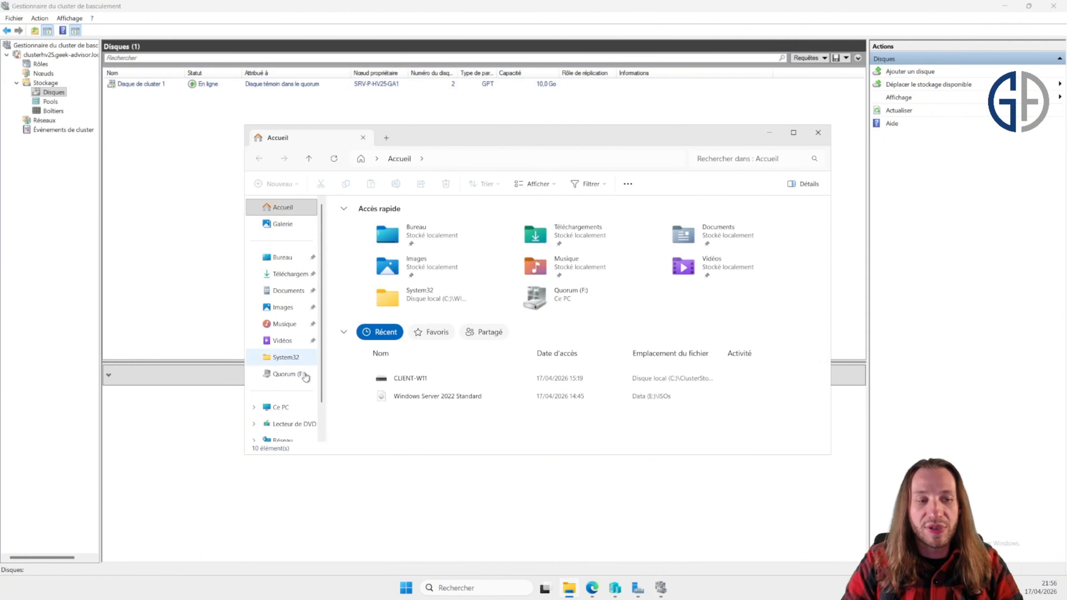
{"action": "left_click", "coordinate": [283, 407]}
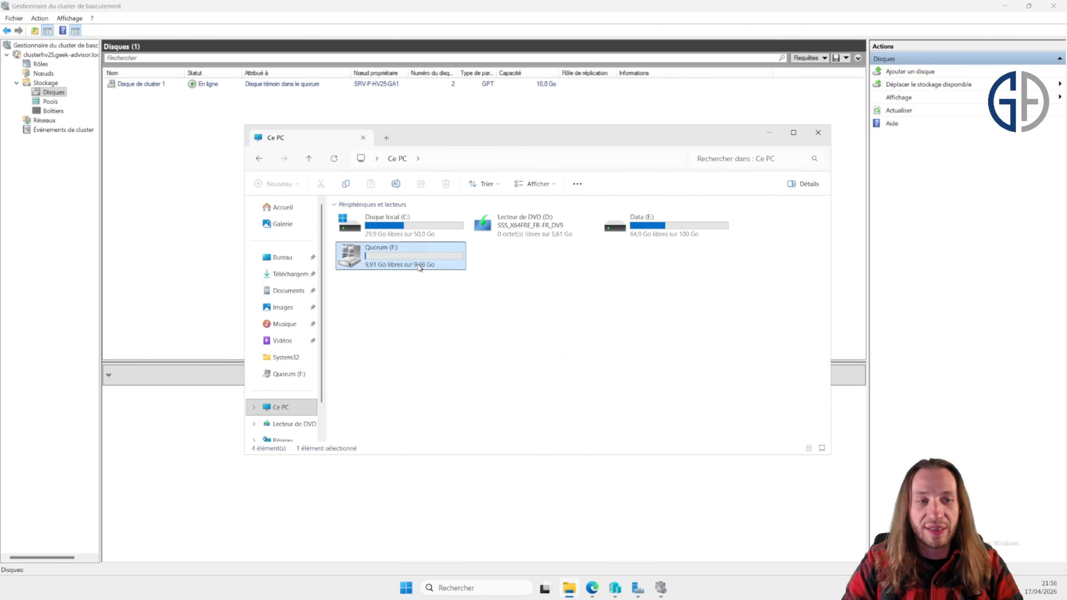
{"action": "double_click", "coordinate": [444, 265]}
{"action": "double_click", "coordinate": [445, 265]}
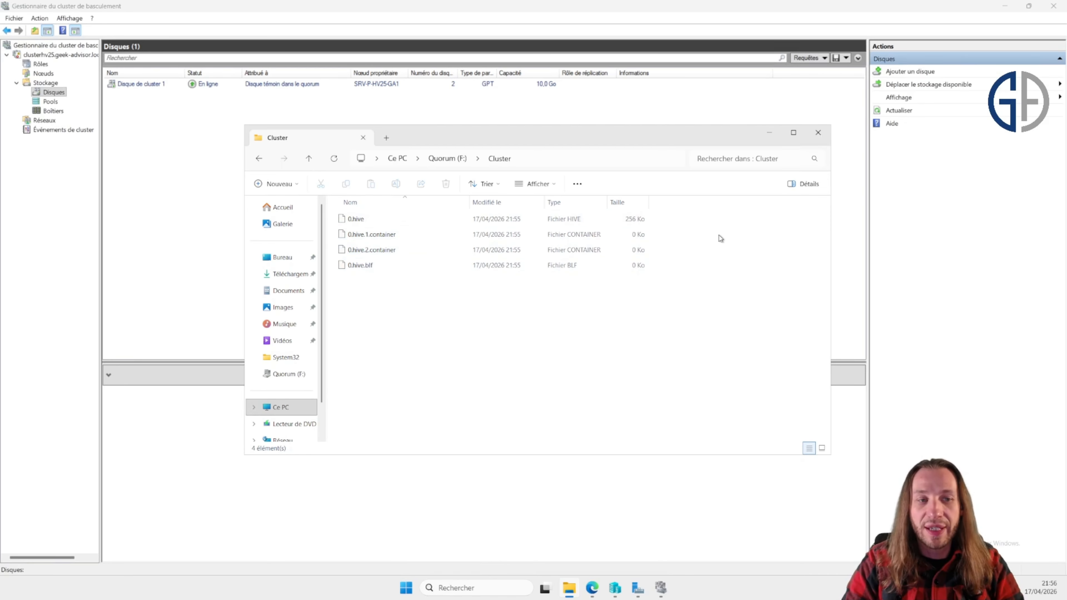
{"action": "key", "text": "BackSpace"}
{"action": "key", "text": "BackSpace"}
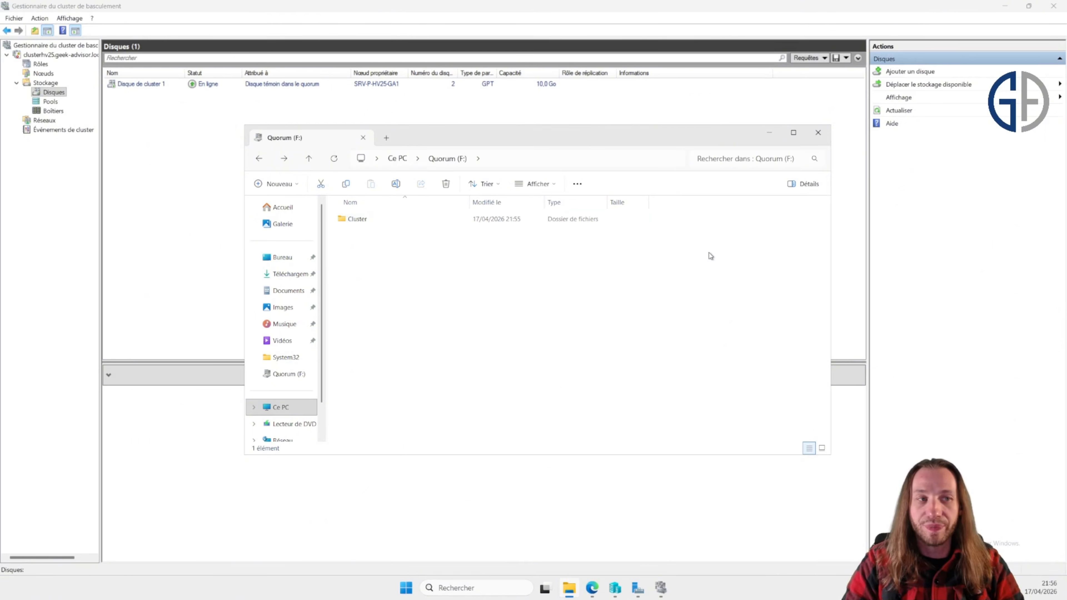
{"action": "left_click", "coordinate": [740, 285]}
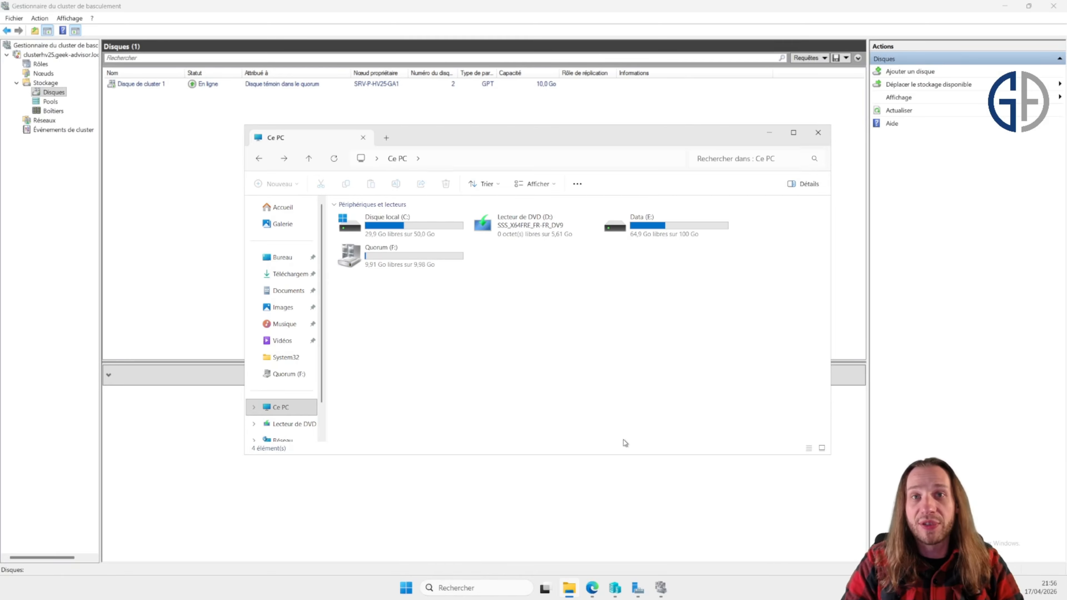
Step: Open Disk Management, bring the offline 1100 GB Disk 3 online and initialize it
{"action": "right_click", "coordinate": [407, 588]}
{"action": "left_click", "coordinate": [426, 389]}
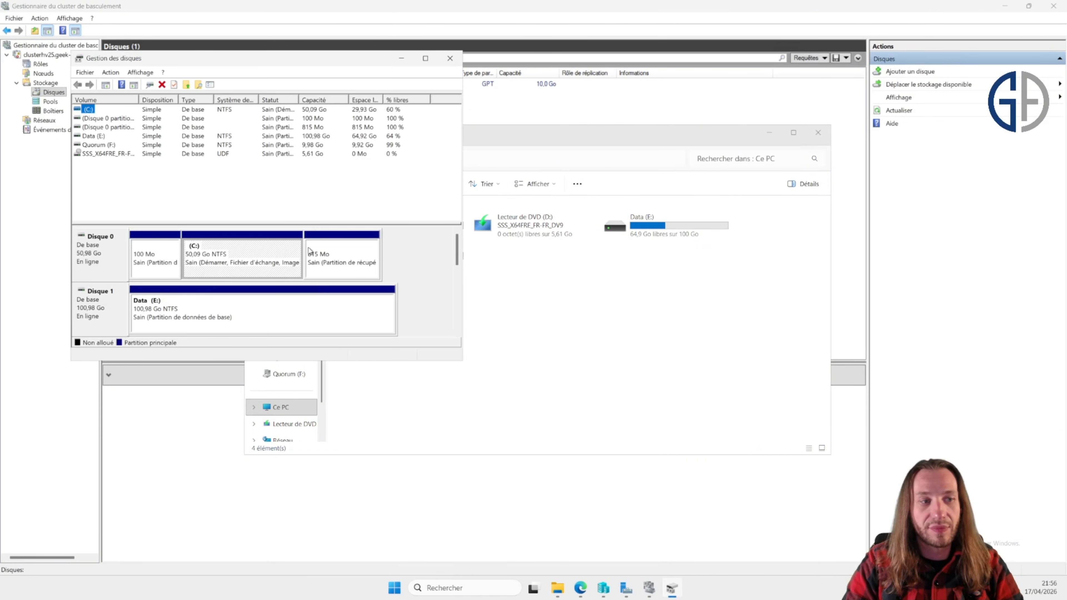
{"action": "left_click_drag", "start_coordinate": [458, 265], "coordinate": [462, 299]}
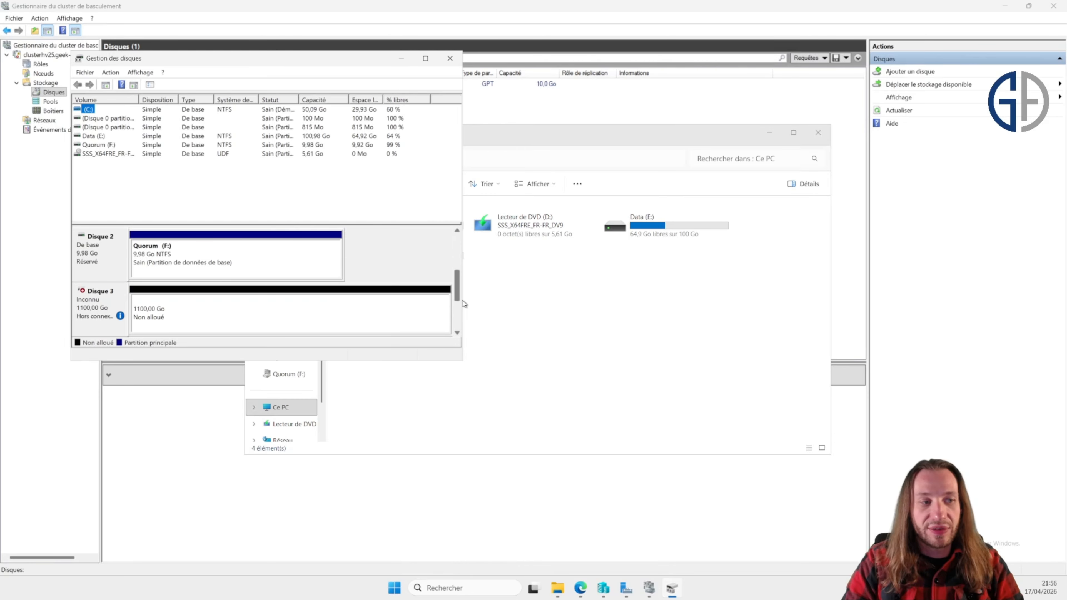
{"action": "left_click", "coordinate": [114, 295]}
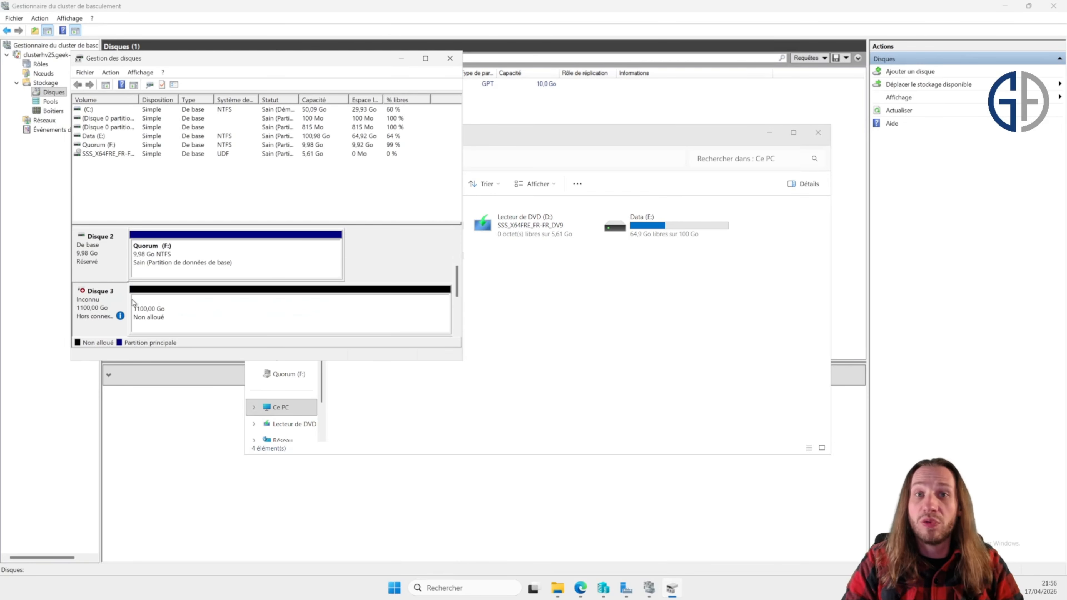
{"action": "right_click", "coordinate": [97, 299]}
{"action": "left_click", "coordinate": [112, 303]}
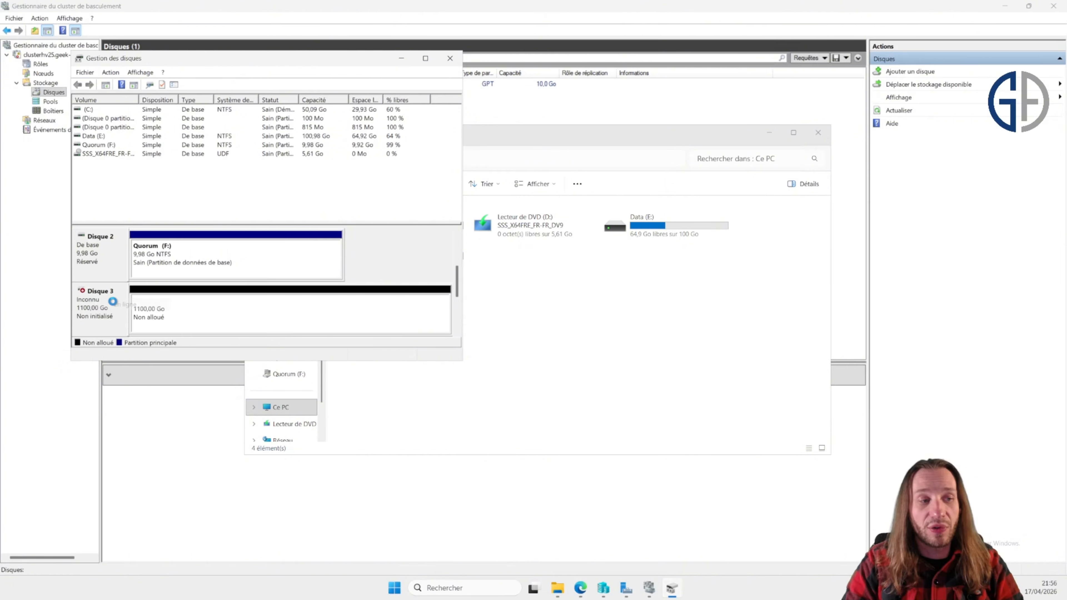
{"action": "right_click", "coordinate": [177, 312]}
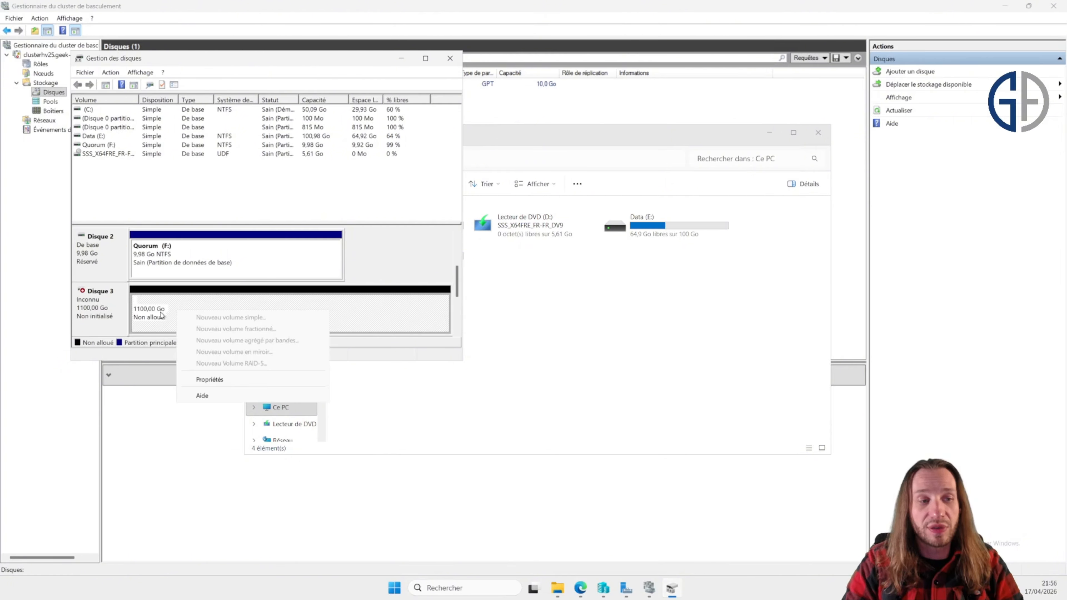
{"action": "right_click", "coordinate": [86, 296]}
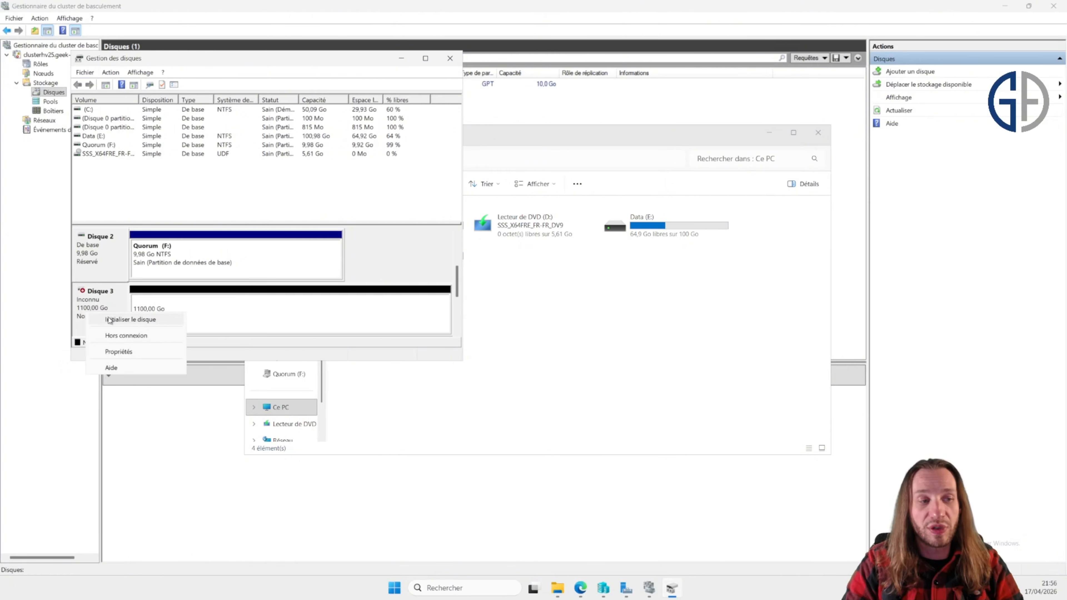
{"action": "left_click", "coordinate": [117, 311]}
Step: Create a simple volume on Disk 3 using the full size, drive letter G, NTFS and the name Cluster, then close Disk Management
{"action": "right_click", "coordinate": [211, 309]}
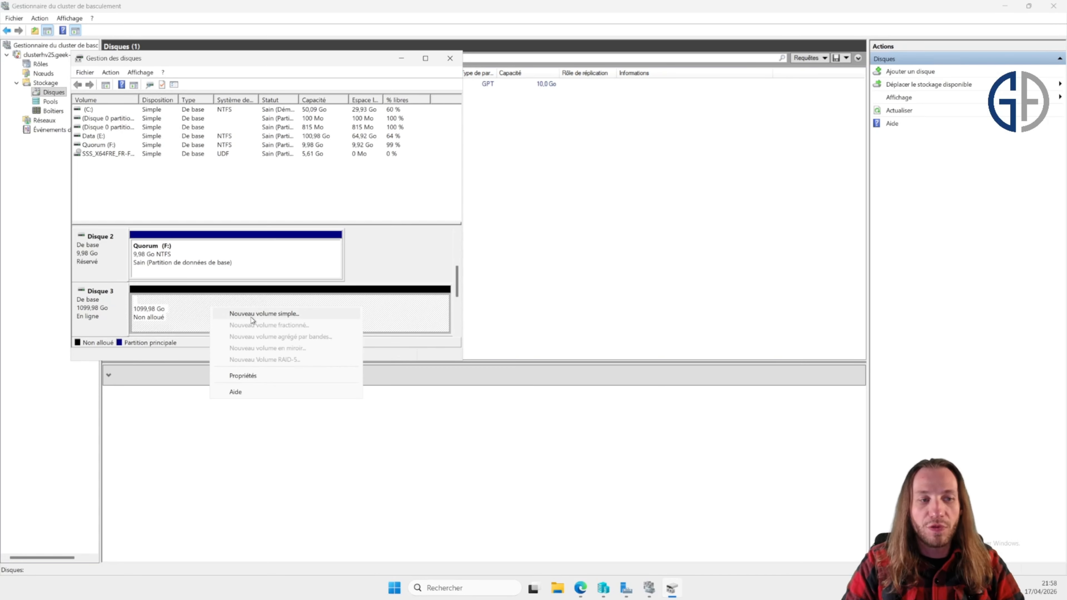
{"action": "left_click", "coordinate": [253, 314]}
{"action": "left_click", "coordinate": [275, 296]}
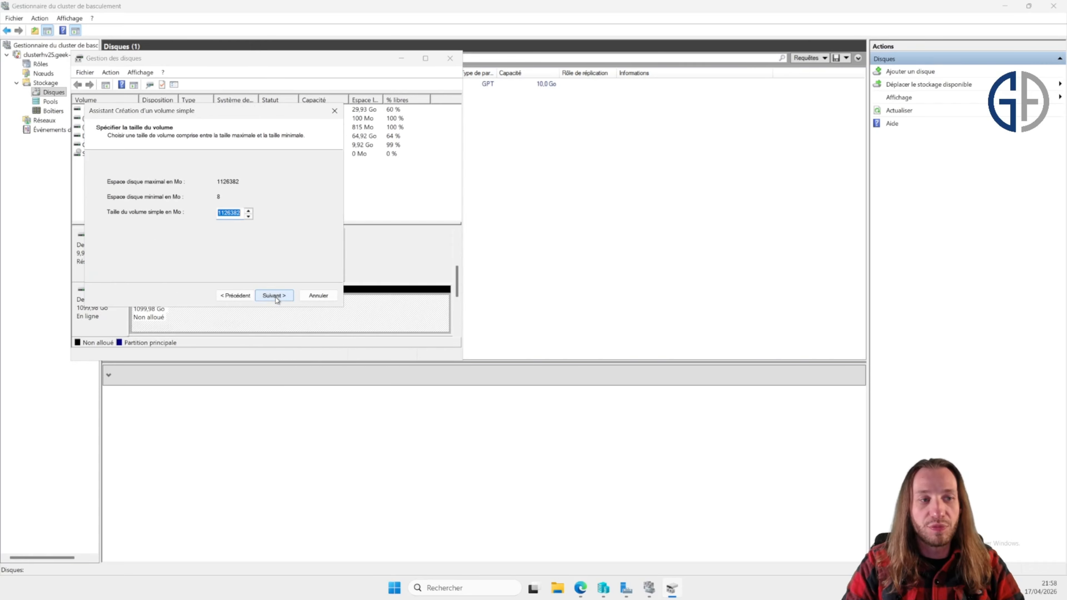
{"action": "left_click", "coordinate": [275, 297]}
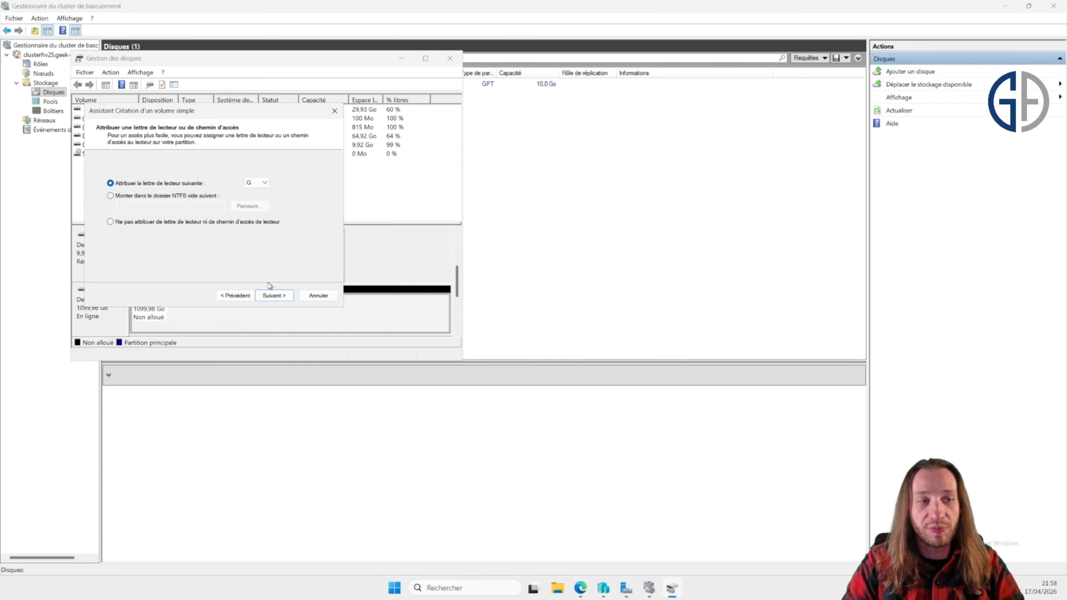
{"action": "left_click", "coordinate": [274, 295]}
{"action": "double_click", "coordinate": [219, 233]}
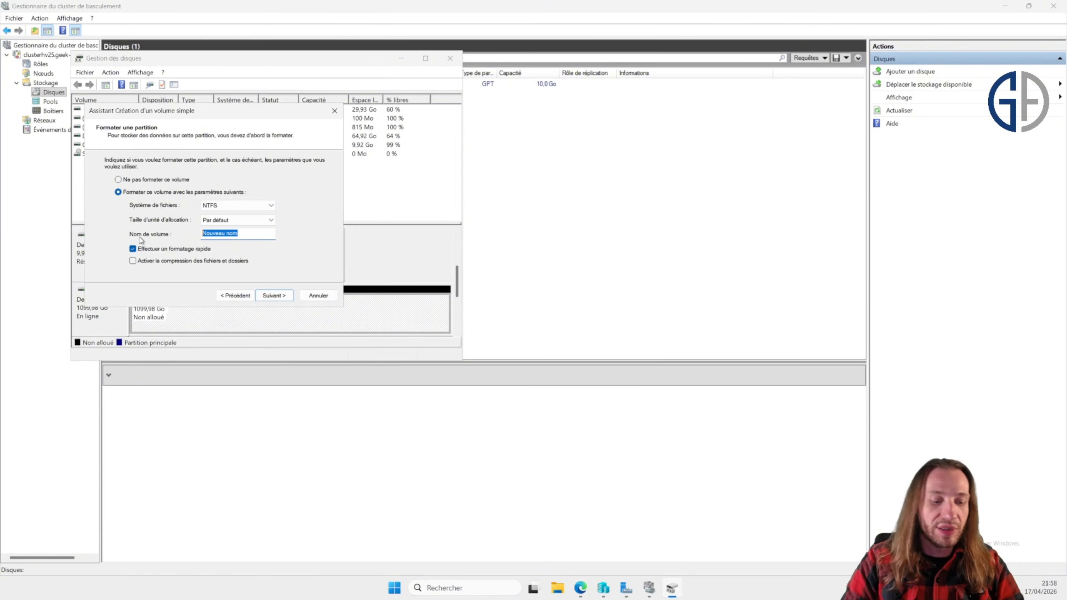
{"action": "type", "text": "Cluster"}
{"action": "key", "text": "Return"}
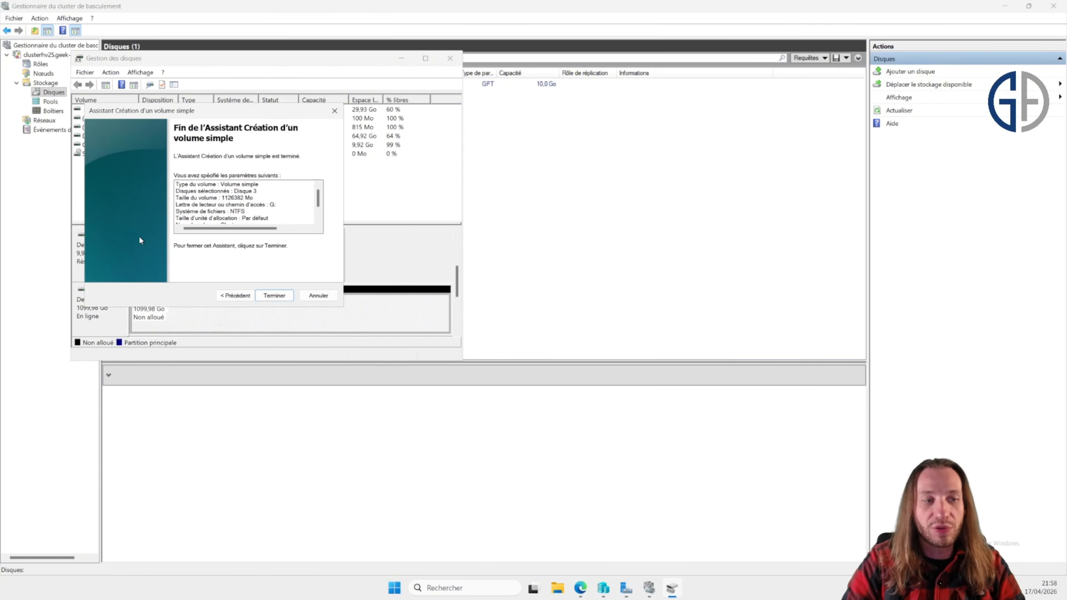
{"action": "left_click", "coordinate": [274, 295]}
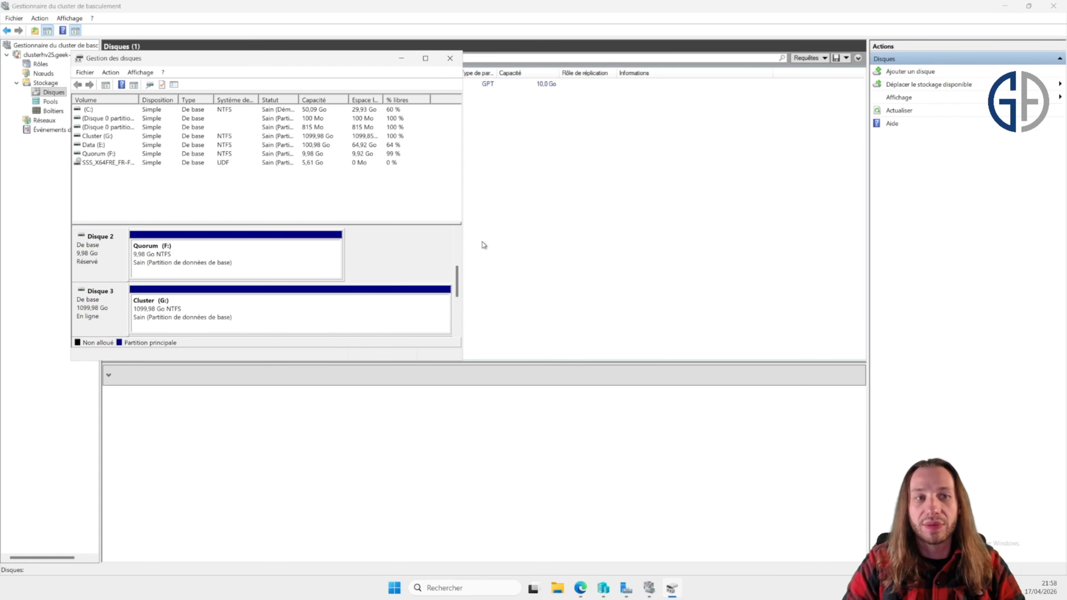
{"action": "left_click", "coordinate": [450, 61]}
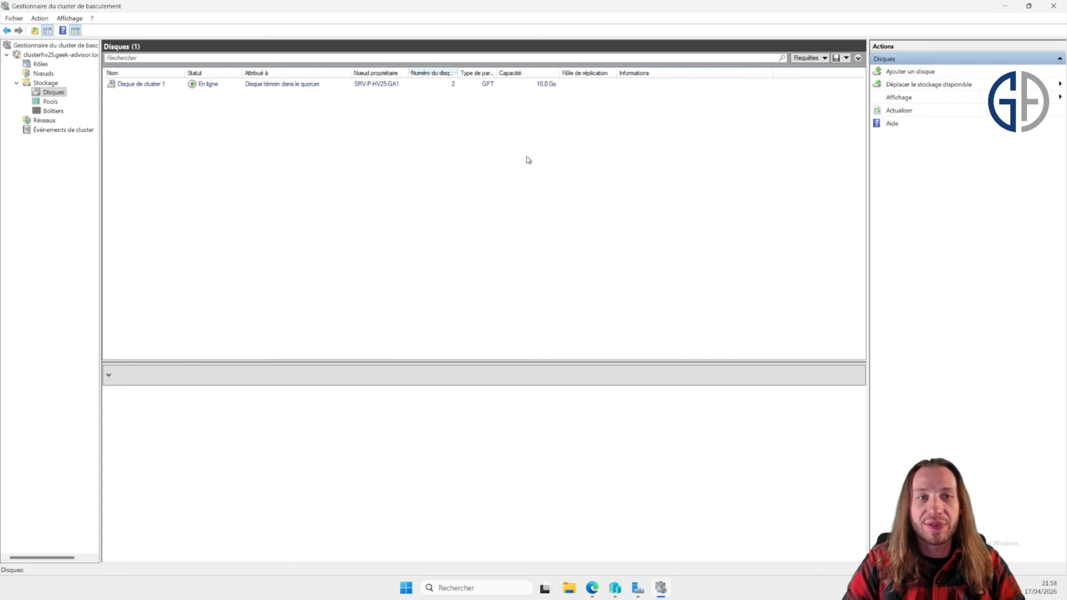
Step: Add the newly available disk to the cluster's storage
{"action": "left_click", "coordinate": [914, 74]}
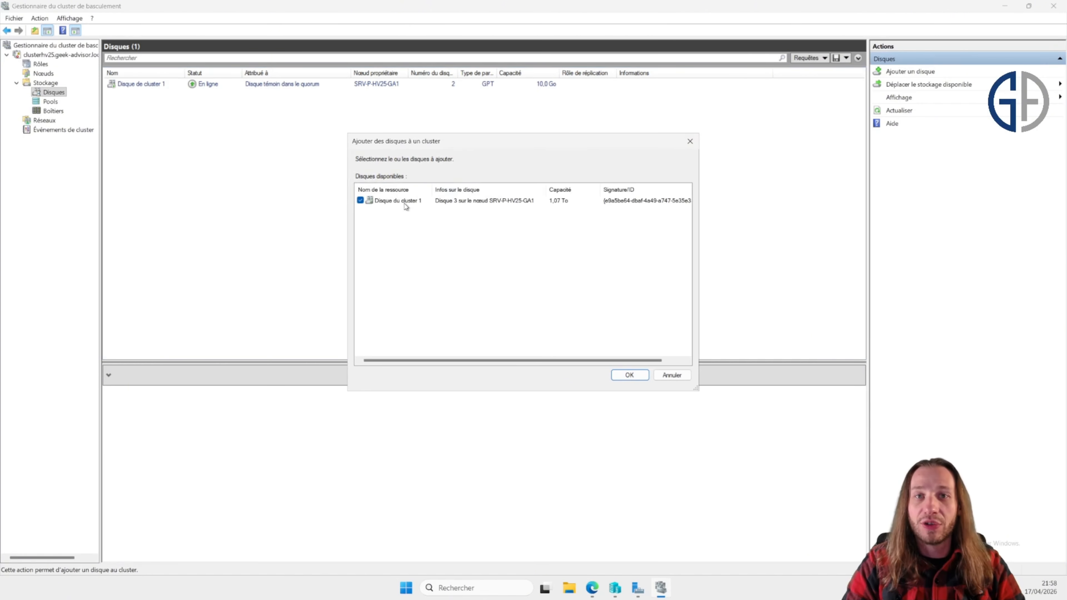
{"action": "left_click", "coordinate": [629, 374]}
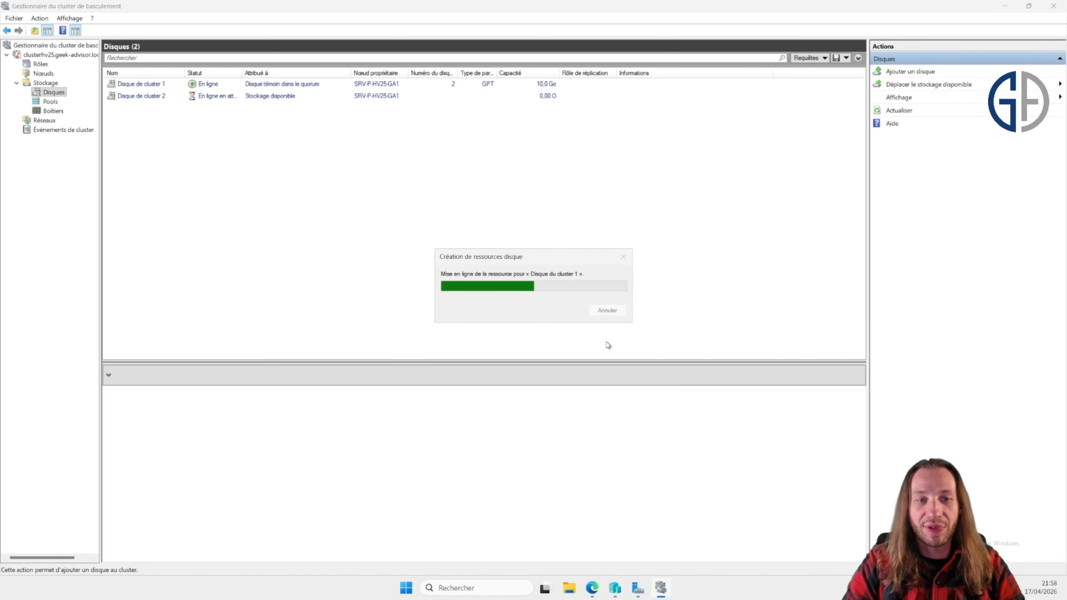
Step: Add Cluster Disk 2 to the Cluster Shared Volumes
{"action": "left_click", "coordinate": [387, 97]}
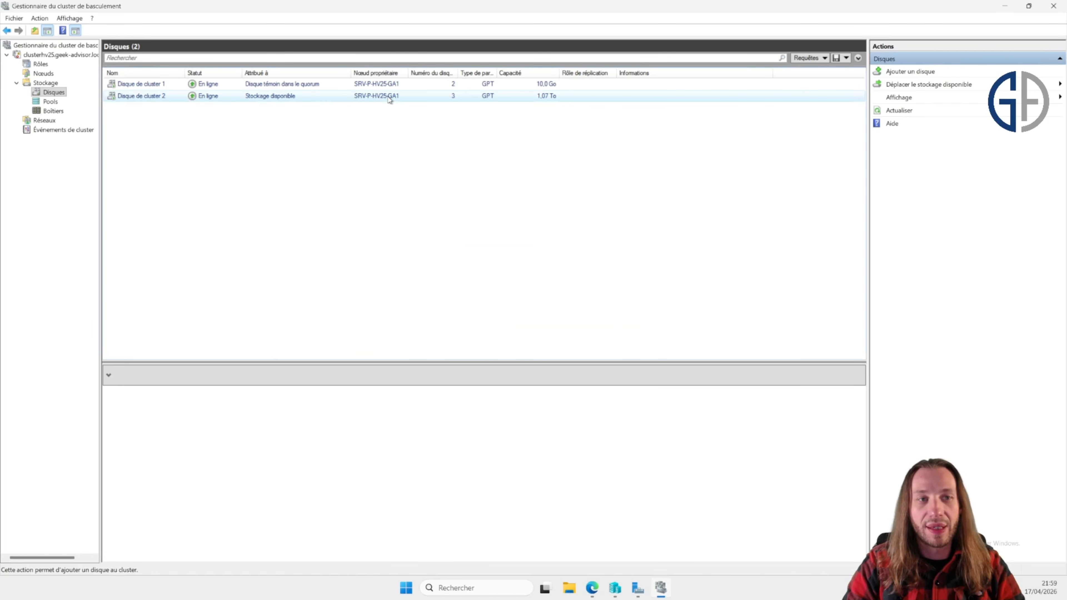
{"action": "right_click", "coordinate": [389, 99]}
{"action": "left_click", "coordinate": [457, 128]}
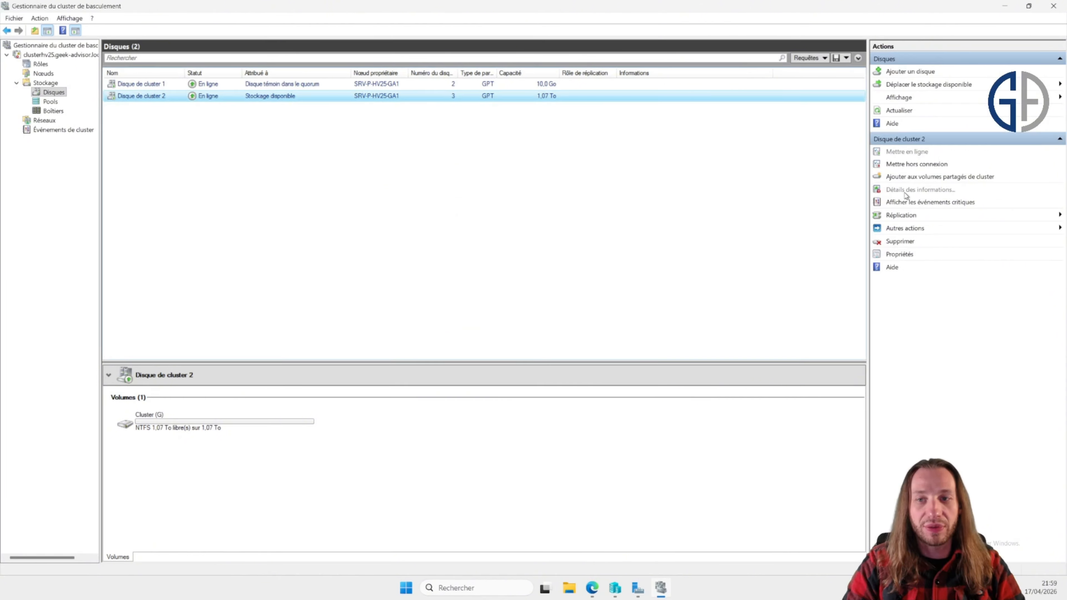
{"action": "left_click", "coordinate": [928, 177]}
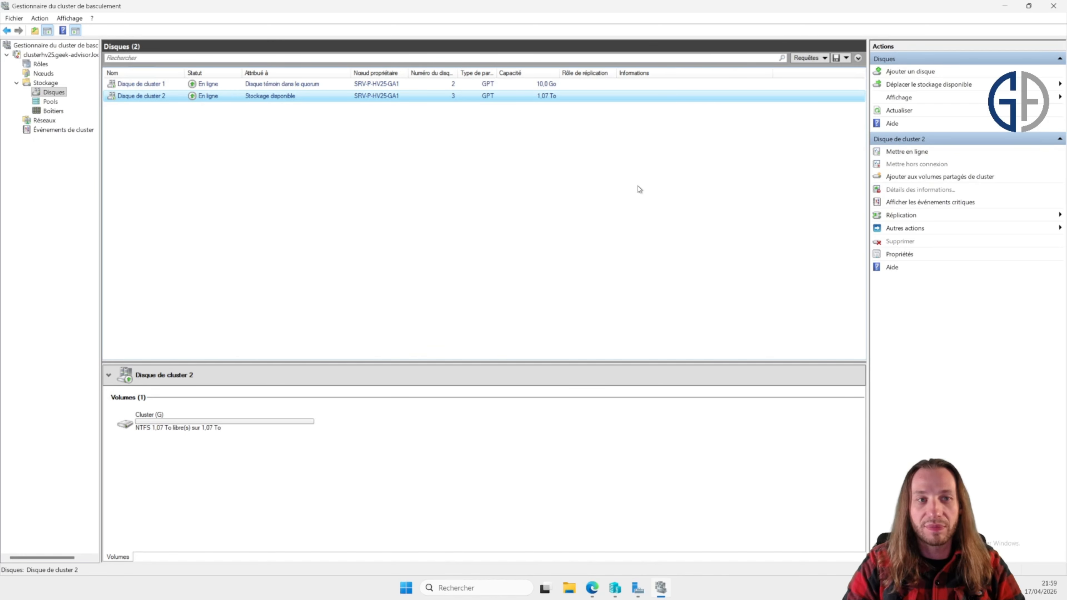
{"action": "left_click", "coordinate": [418, 97]}
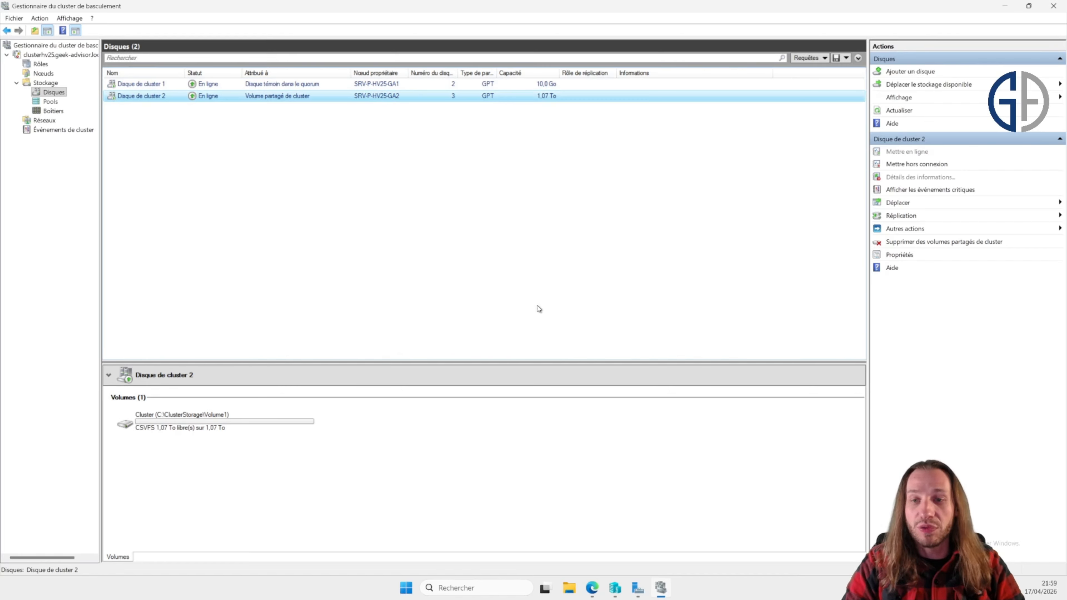
Step: Open File Explorer and browse the C:\ClusterStorage\Volume1 folder
{"action": "left_click", "coordinate": [572, 593]}
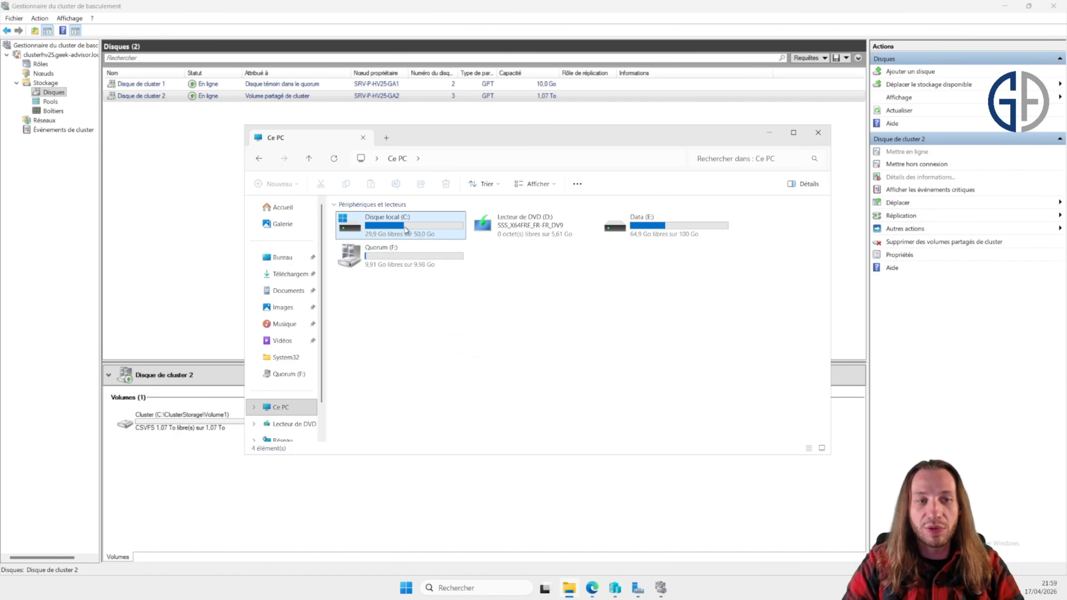
{"action": "double_click", "coordinate": [416, 223]}
{"action": "double_click", "coordinate": [424, 218]}
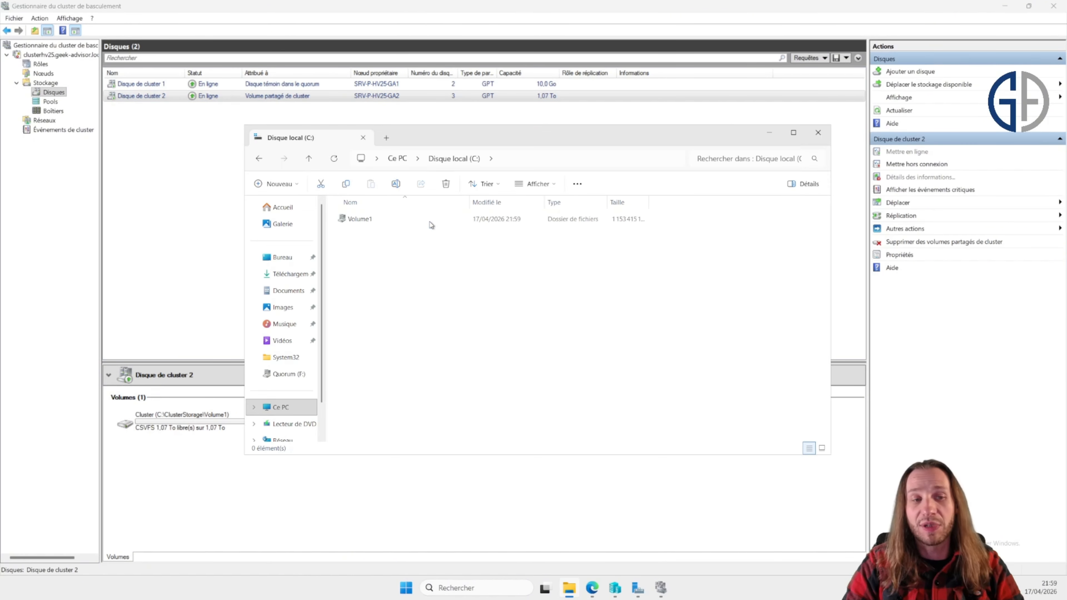
{"action": "left_click_drag", "start_coordinate": [488, 314], "coordinate": [404, 224]}
{"action": "double_click", "coordinate": [405, 223]}
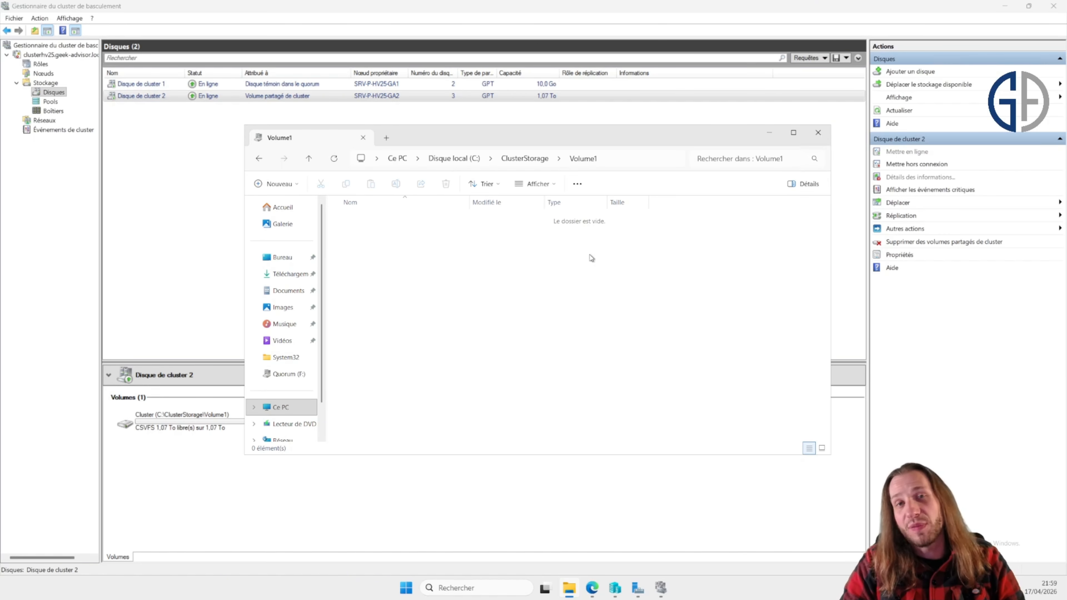
{"action": "left_click", "coordinate": [818, 134]}
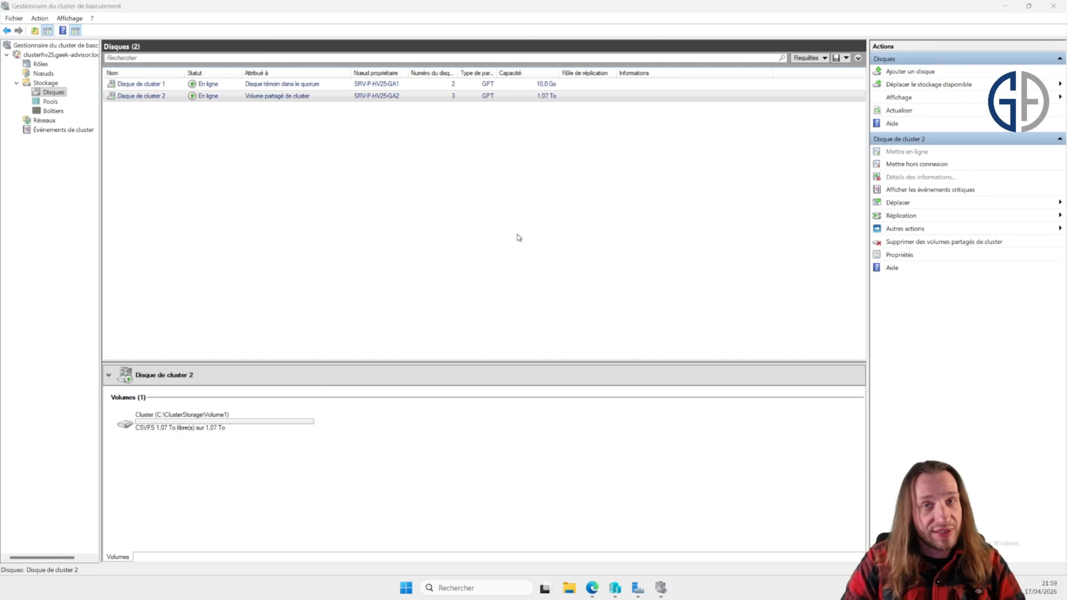
Step: Copy the Windows Server 2022 Standard ISO from the ISOs folder on Data (E:)
{"action": "left_click", "coordinate": [431, 210]}
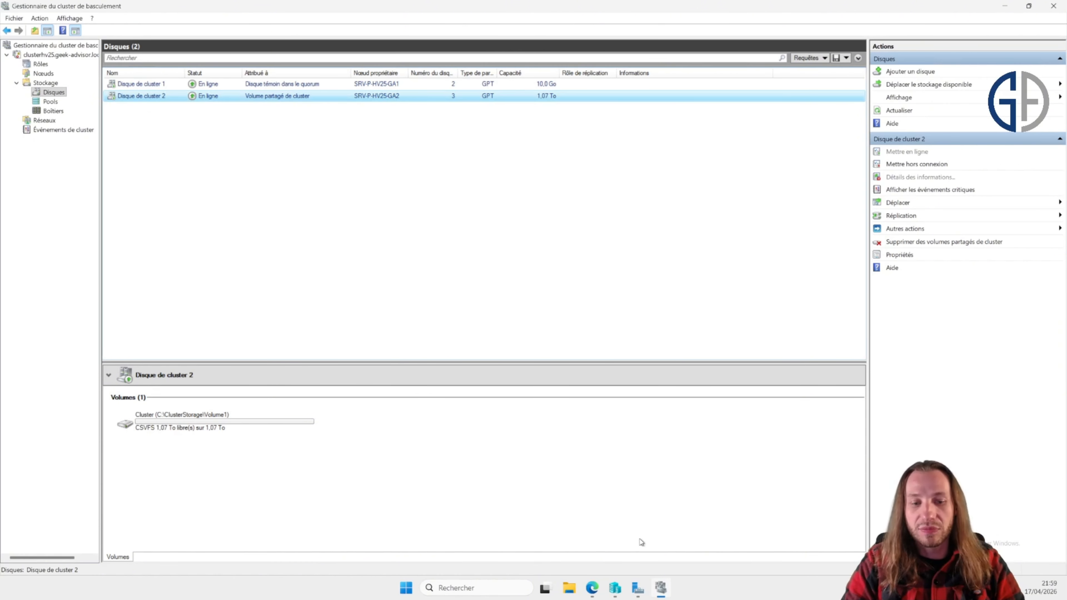
{"action": "left_click", "coordinate": [569, 588]}
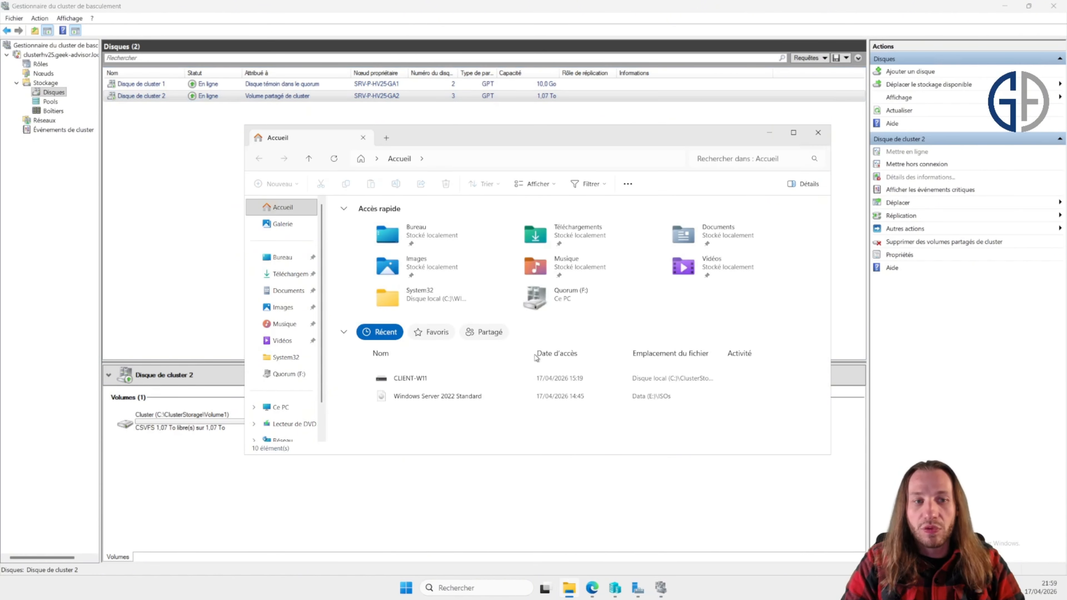
{"action": "left_click", "coordinate": [277, 407]}
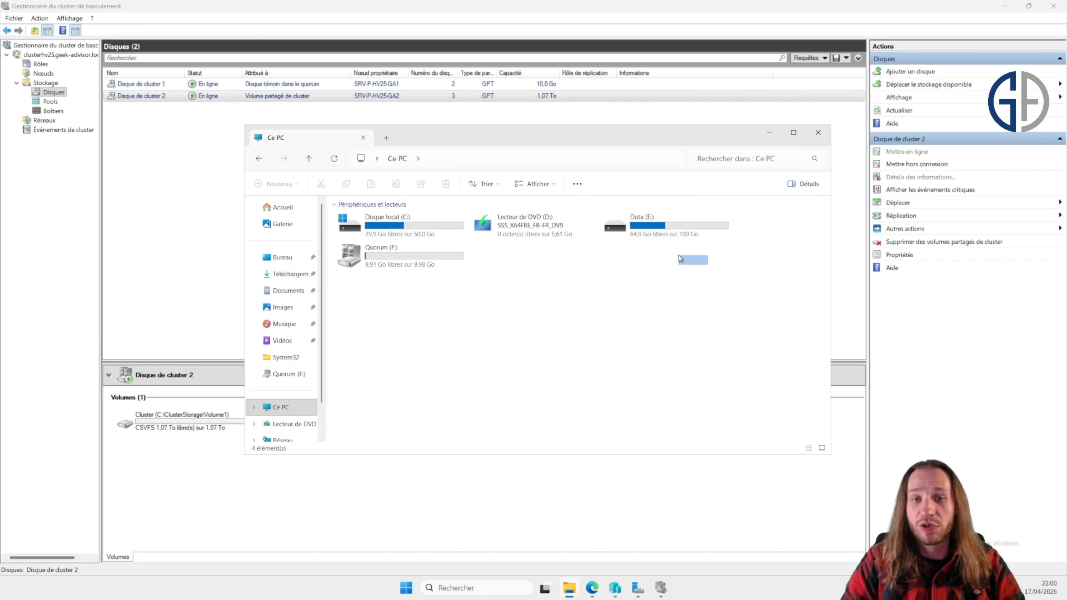
{"action": "left_click_drag", "start_coordinate": [721, 301], "coordinate": [721, 303]}
{"action": "left_click", "coordinate": [658, 227]}
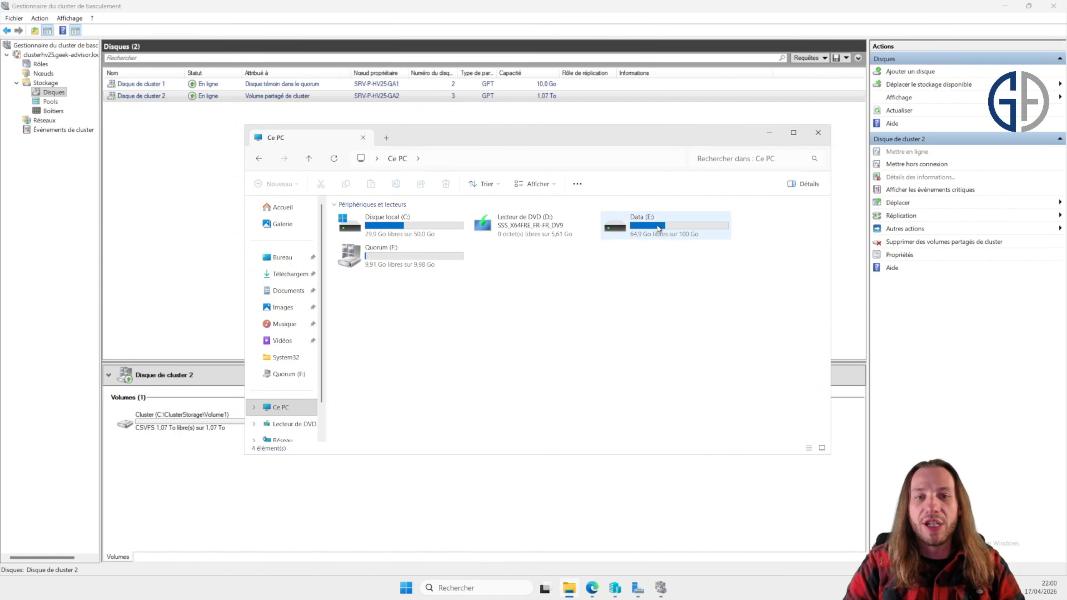
{"action": "double_click", "coordinate": [658, 227]}
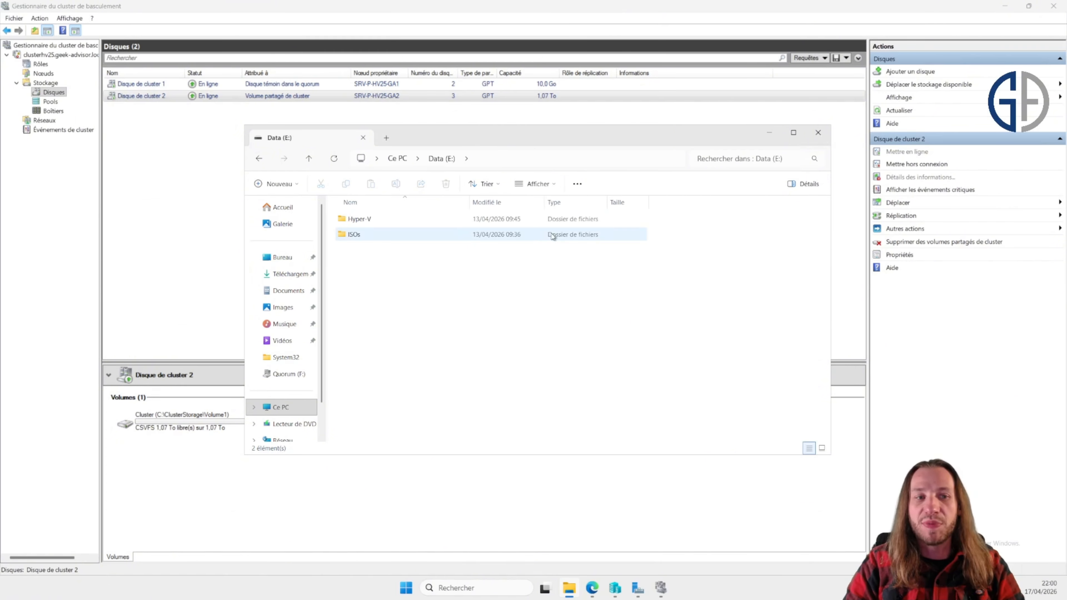
{"action": "double_click", "coordinate": [468, 233]}
{"action": "left_click", "coordinate": [441, 240]}
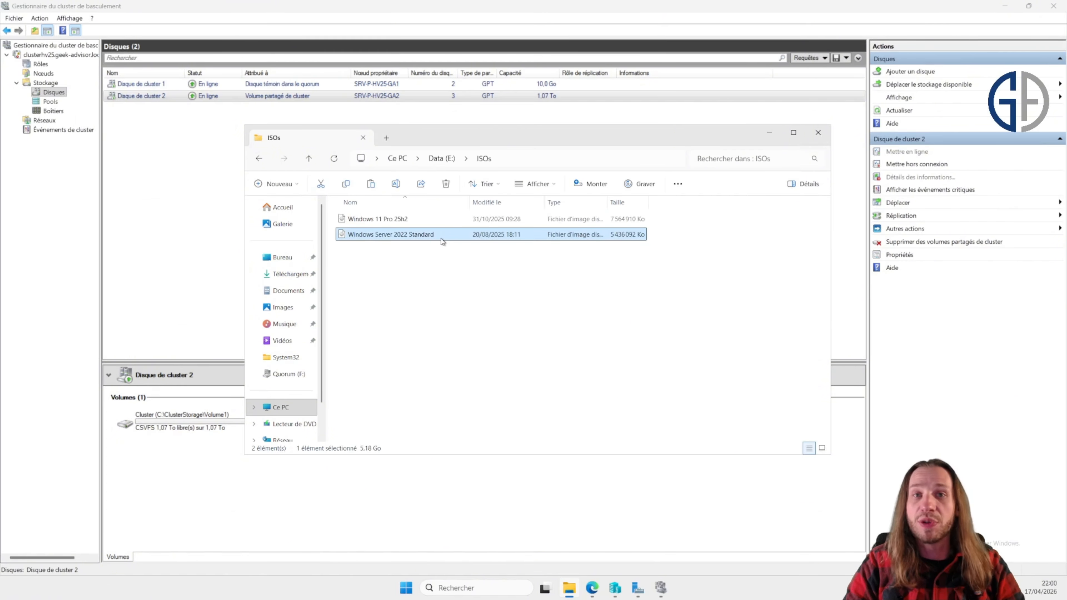
{"action": "key", "text": "alt+Left"}
{"action": "key", "text": "alt+Left"}
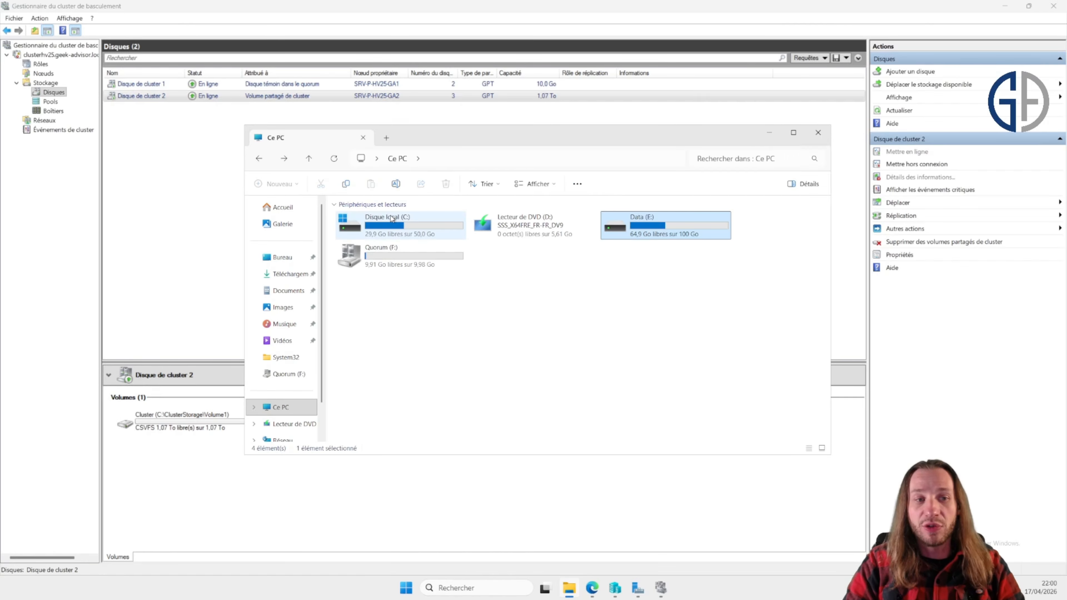
Step: Create a folder named ISOs in C:\ClusterStorage\Volume1 and paste the Windows Server 2022 Standard ISO into it
{"action": "double_click", "coordinate": [390, 218]}
{"action": "left_click", "coordinate": [398, 222]}
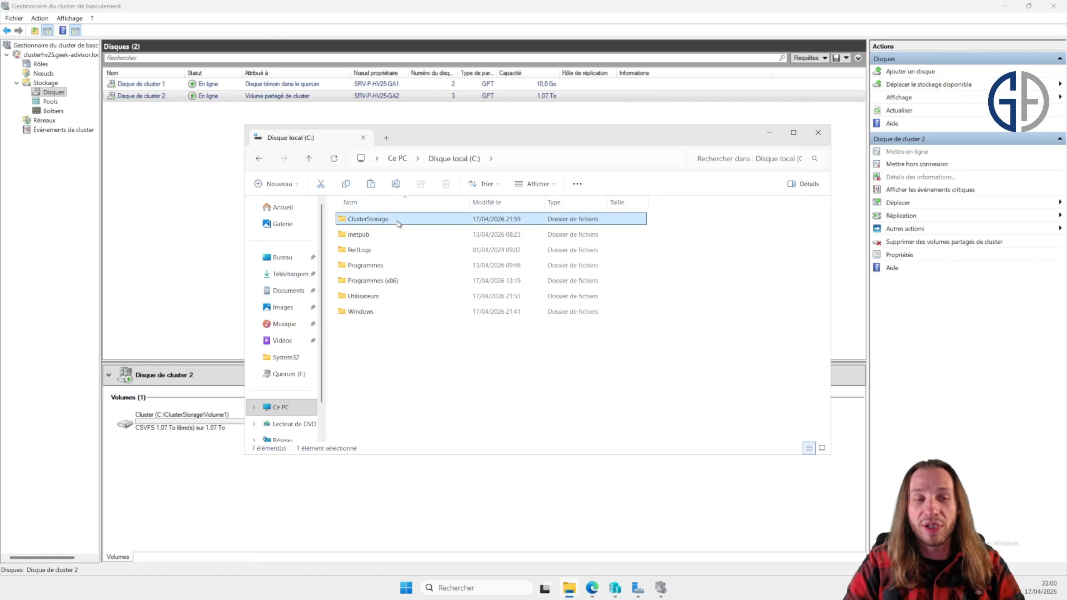
{"action": "double_click", "coordinate": [397, 221]}
{"action": "left_click", "coordinate": [373, 221]}
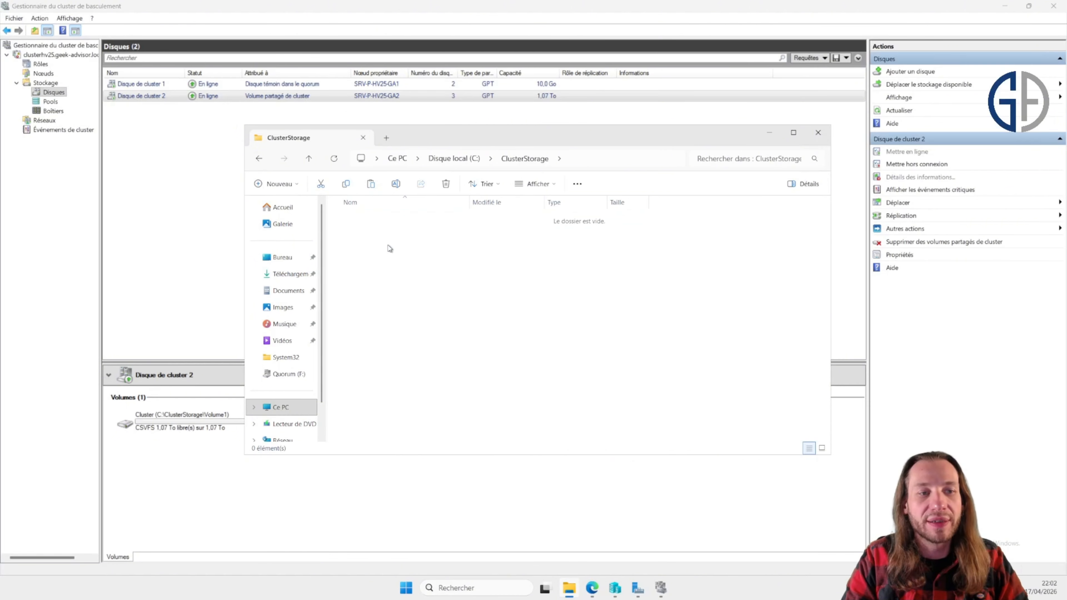
{"action": "right_click", "coordinate": [398, 267]}
{"action": "mouse_move", "coordinate": [468, 362]}
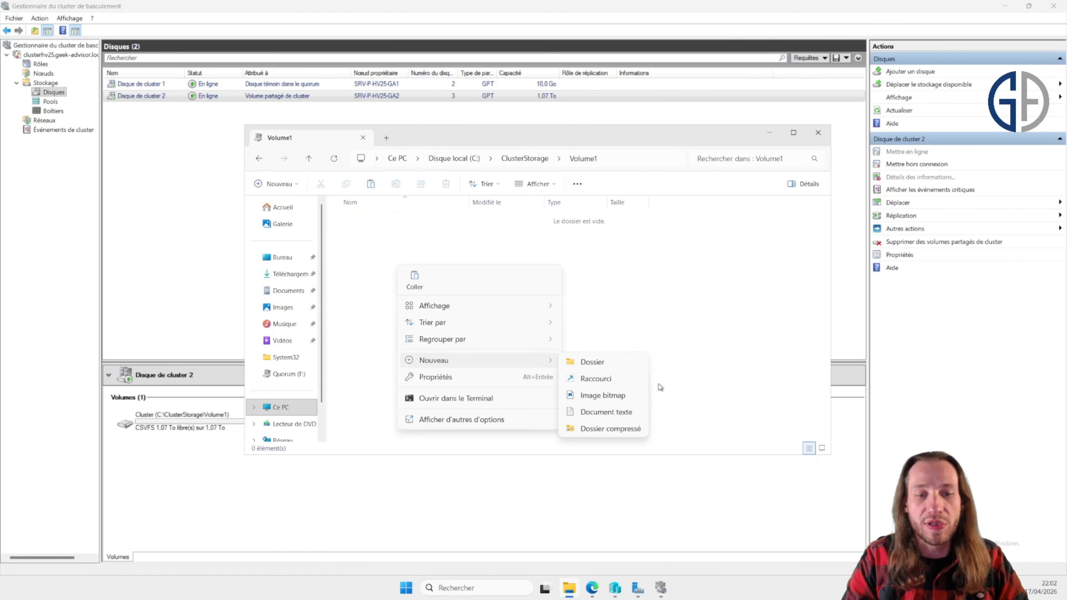
{"action": "left_click", "coordinate": [620, 364]}
{"action": "type", "text": "ISO"}
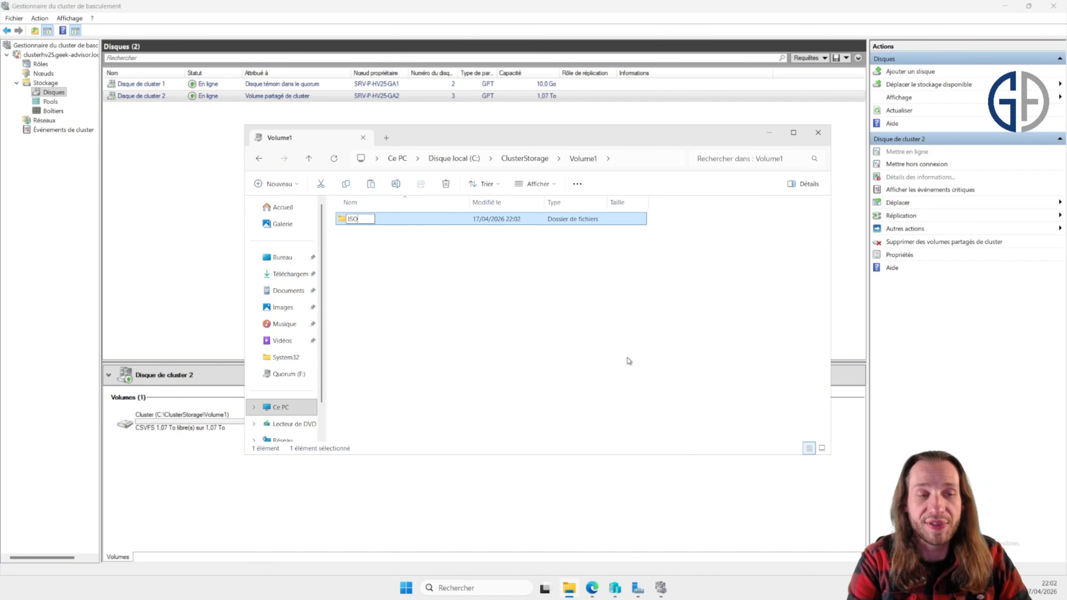
{"action": "type", "text": "s"}
{"action": "key", "text": "Return"}
{"action": "key", "text": "Return"}
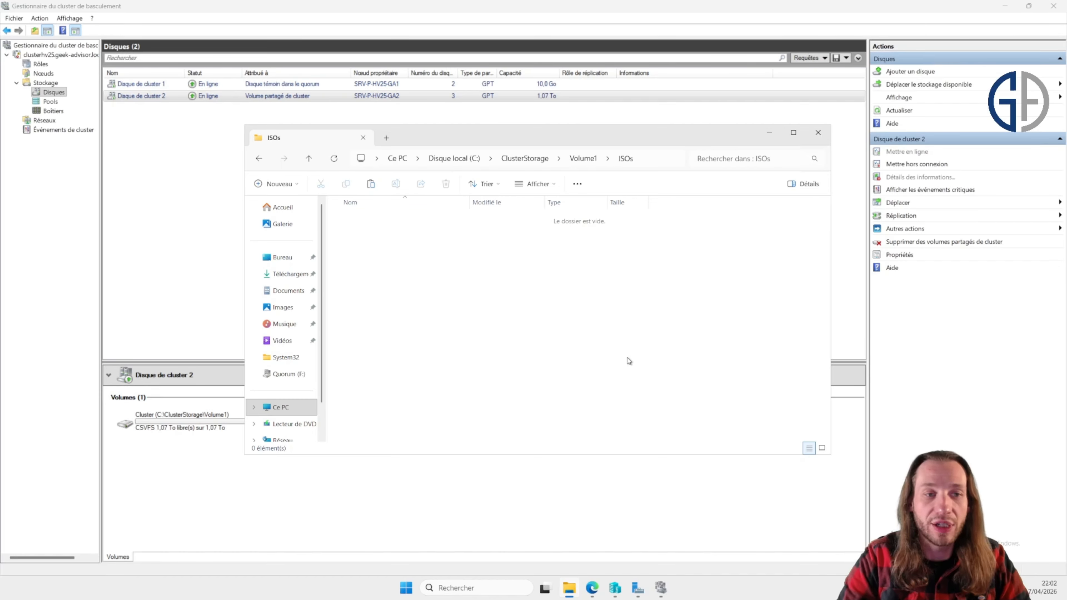
{"action": "key", "text": "ctrl+v"}
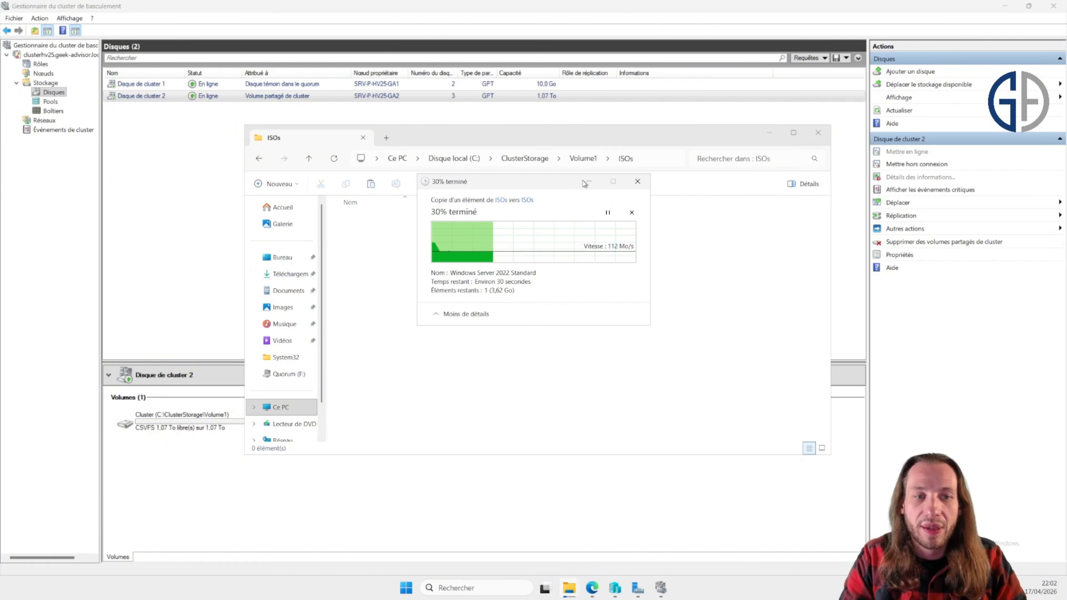
Step: Start the New Virtual Machine wizard from the cluster's Roles, targeting node SRV-P-HV25-GA2
{"action": "left_click", "coordinate": [197, 219]}
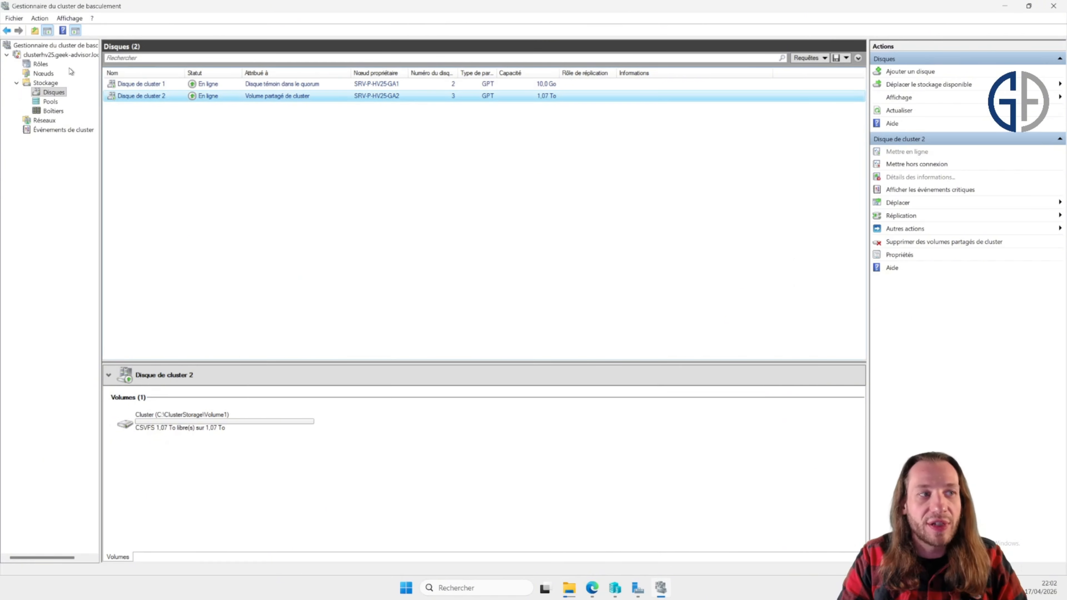
{"action": "left_click", "coordinate": [49, 65]}
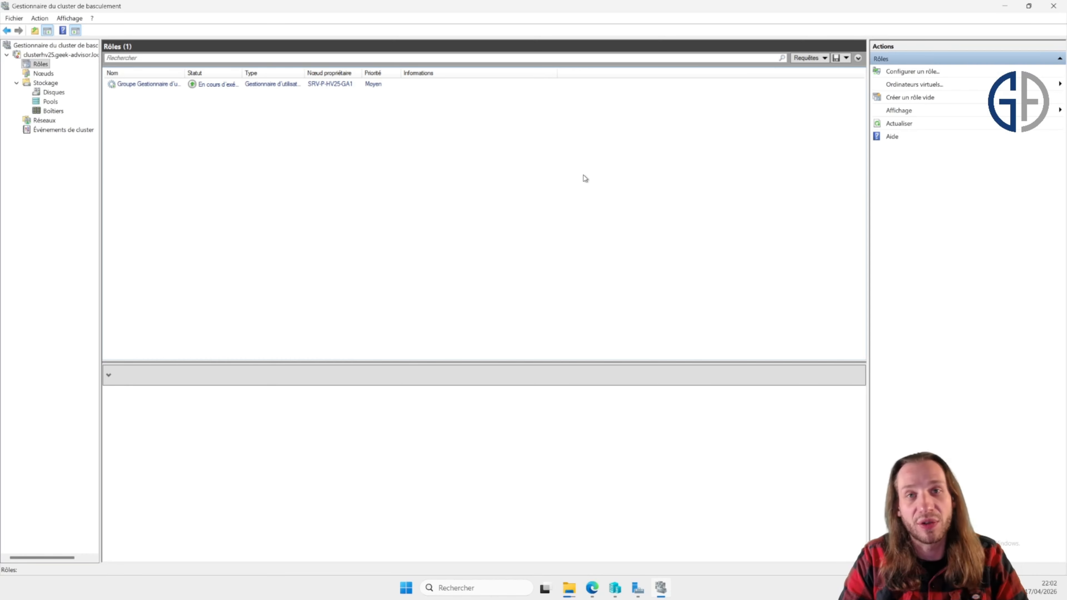
{"action": "left_click", "coordinate": [931, 86]}
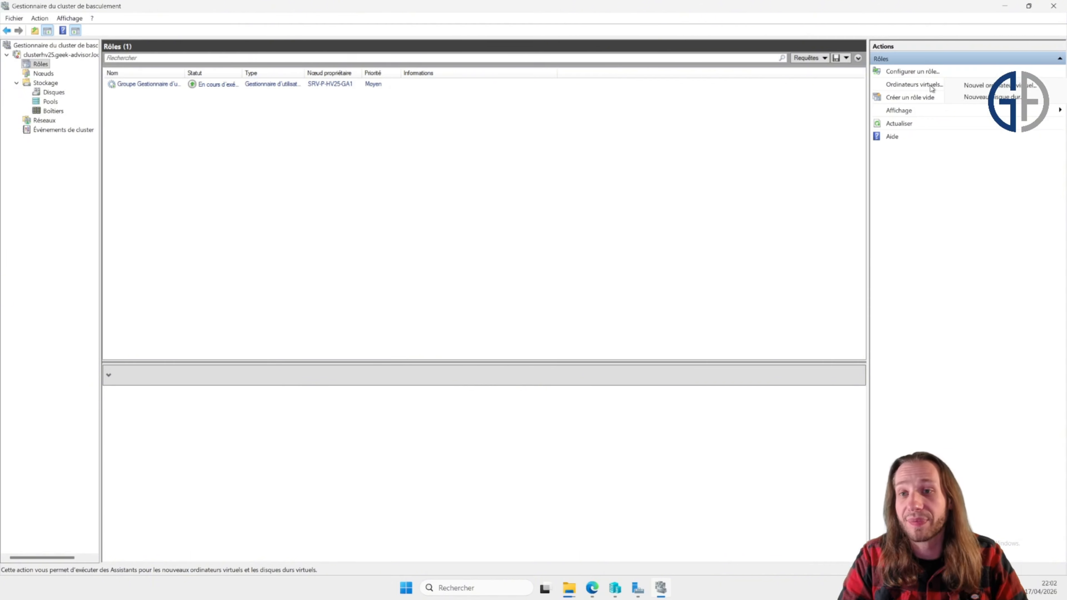
{"action": "left_click", "coordinate": [970, 86]}
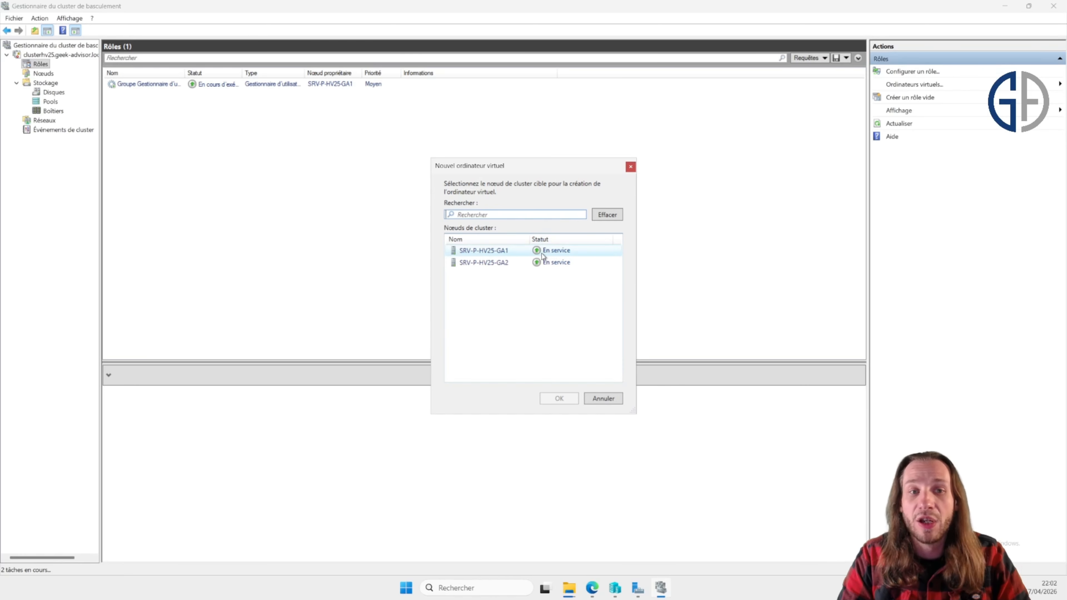
{"action": "left_click", "coordinate": [559, 264]}
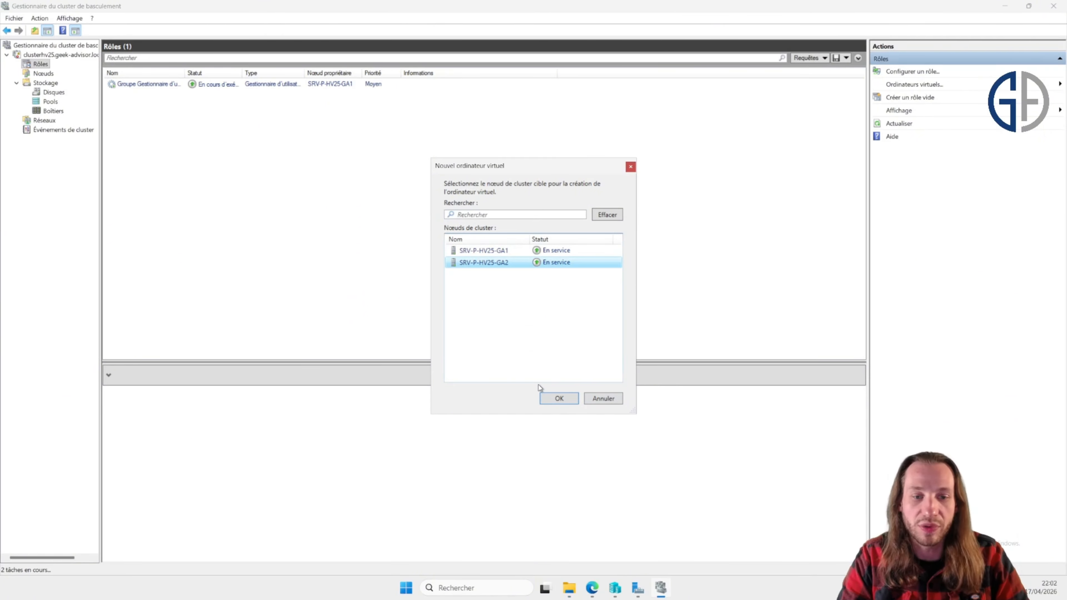
{"action": "left_click", "coordinate": [561, 398]}
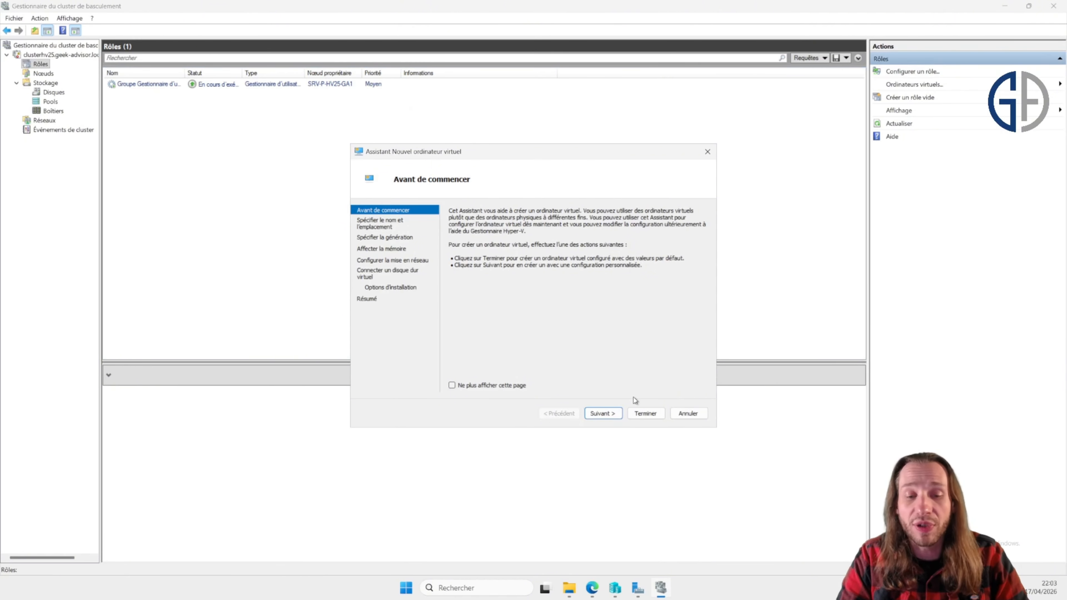
{"action": "left_click", "coordinate": [601, 413]}
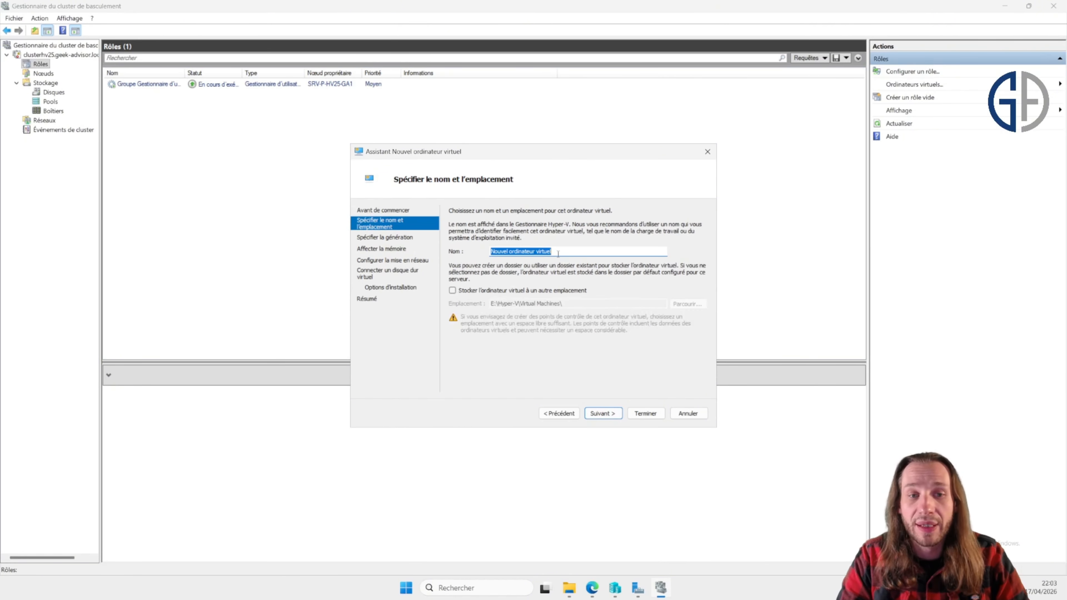
Step: Name the virtual machine WSERVTEST and enable storing it in a different location
{"action": "left_click_drag", "start_coordinate": [567, 254], "coordinate": [449, 238]}
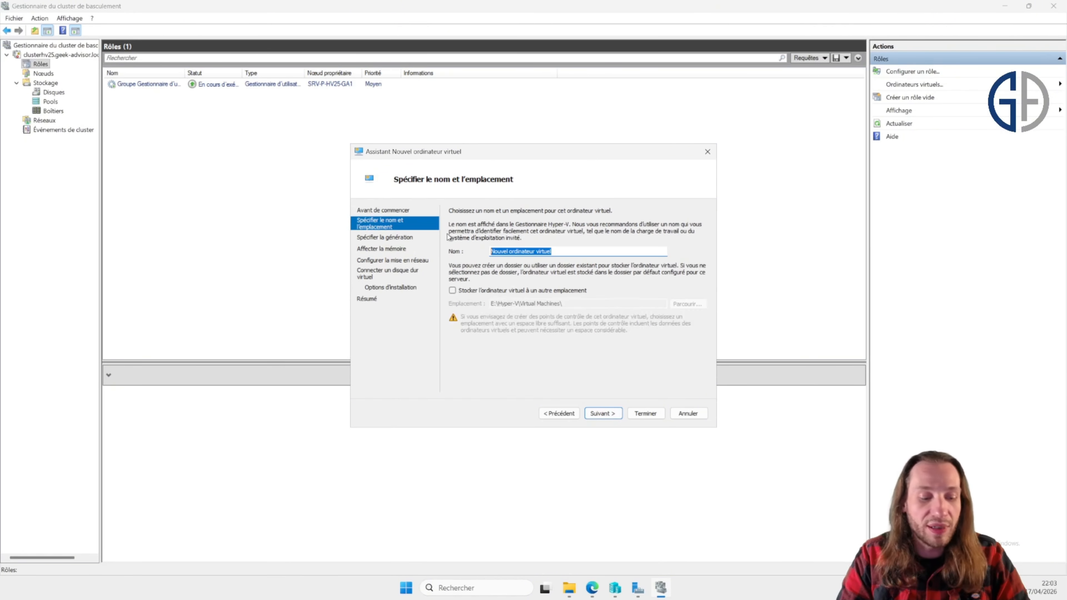
{"action": "type", "text": "WSERVTEST"}
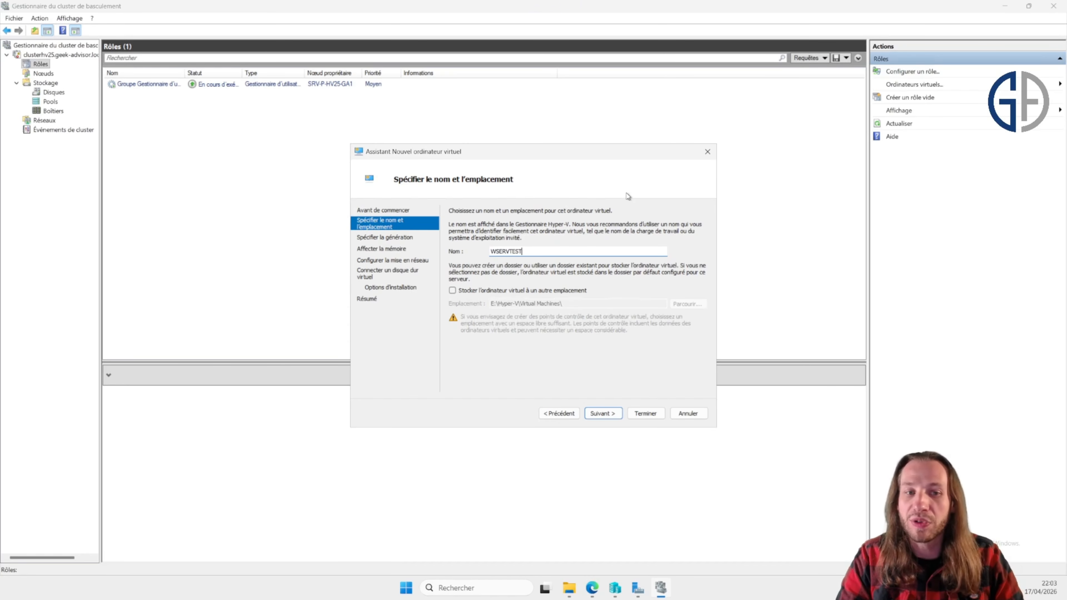
{"action": "left_click", "coordinate": [452, 290]}
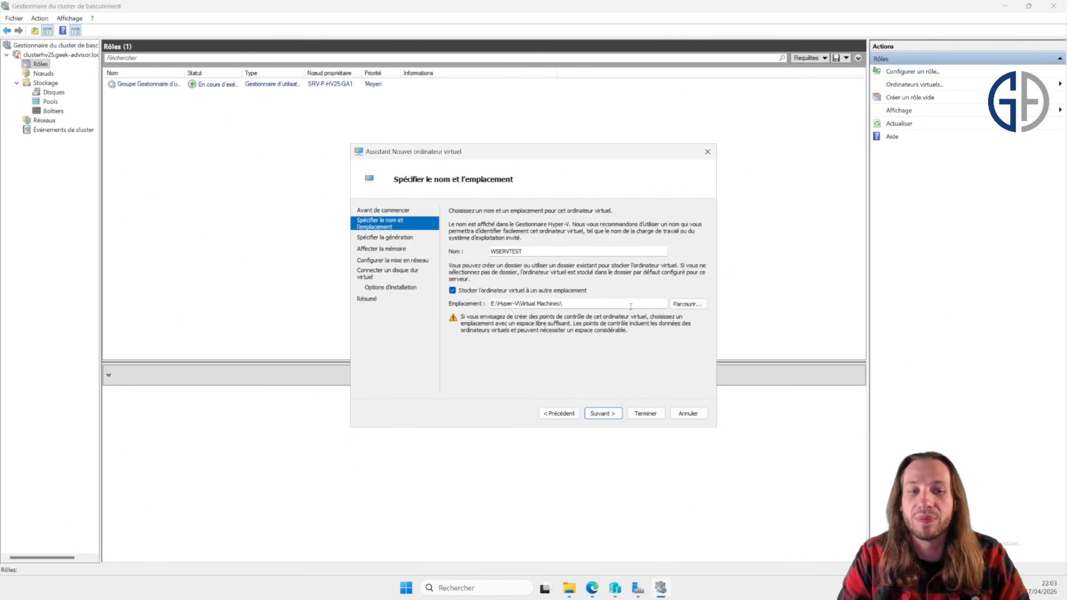
Step: Browse the VM location to C:\ClusterStorage\volume1 on SRV-P-HV25-GA2 and try to add a folder there
{"action": "left_click_drag", "start_coordinate": [588, 303], "coordinate": [484, 304]}
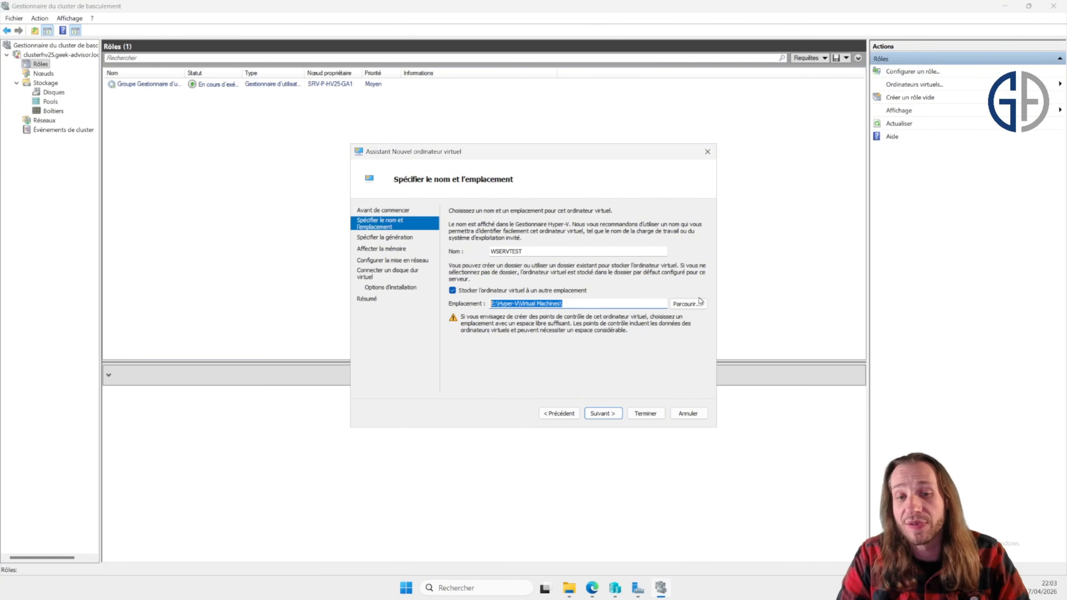
{"action": "left_click", "coordinate": [685, 304]}
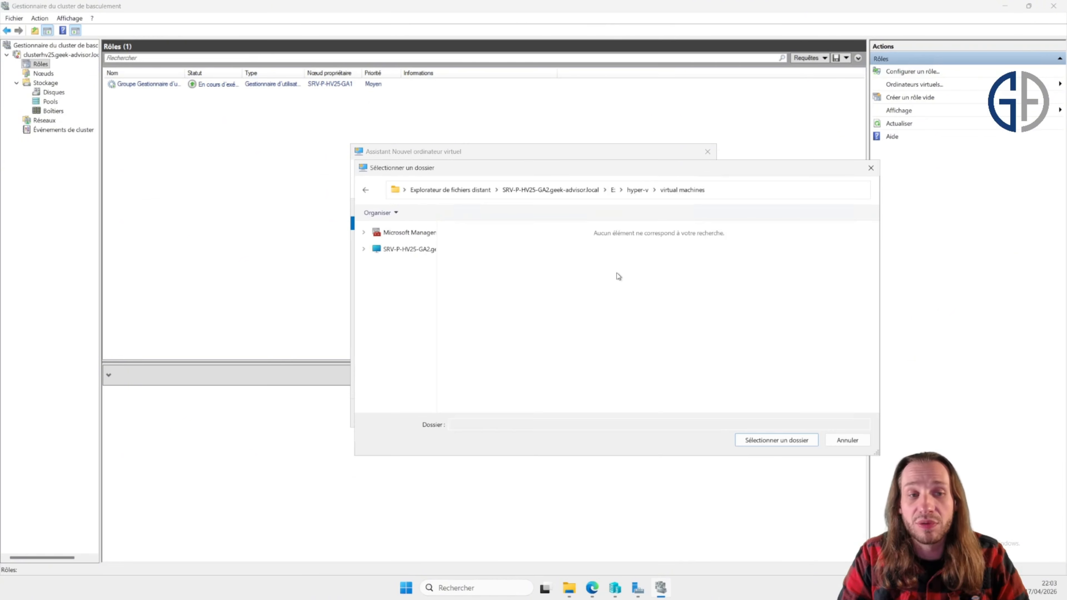
{"action": "left_click", "coordinate": [422, 249]}
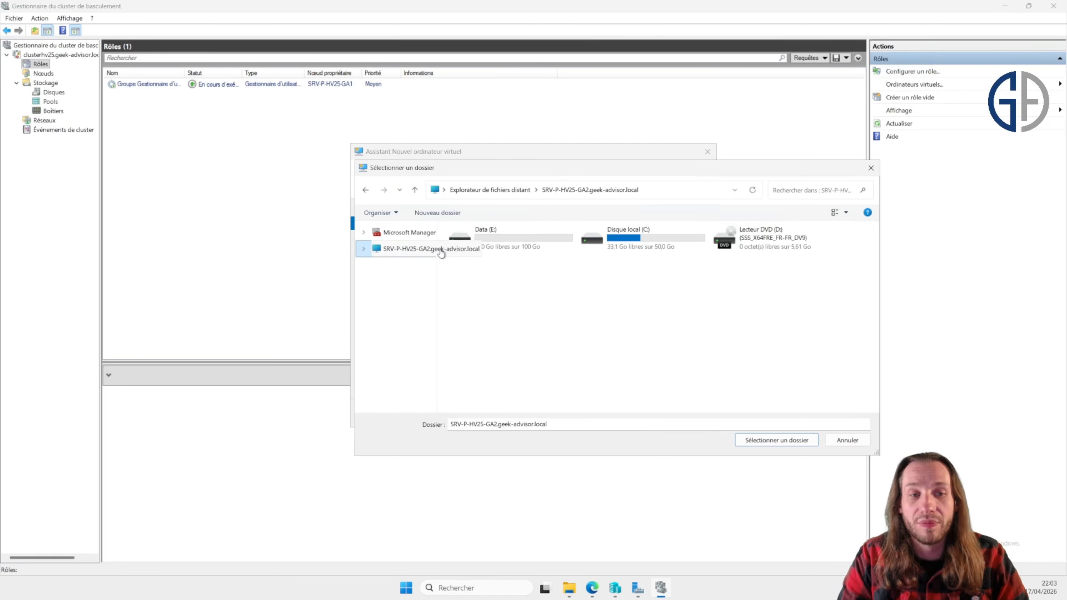
{"action": "left_click", "coordinate": [678, 236]}
{"action": "double_click", "coordinate": [678, 237]}
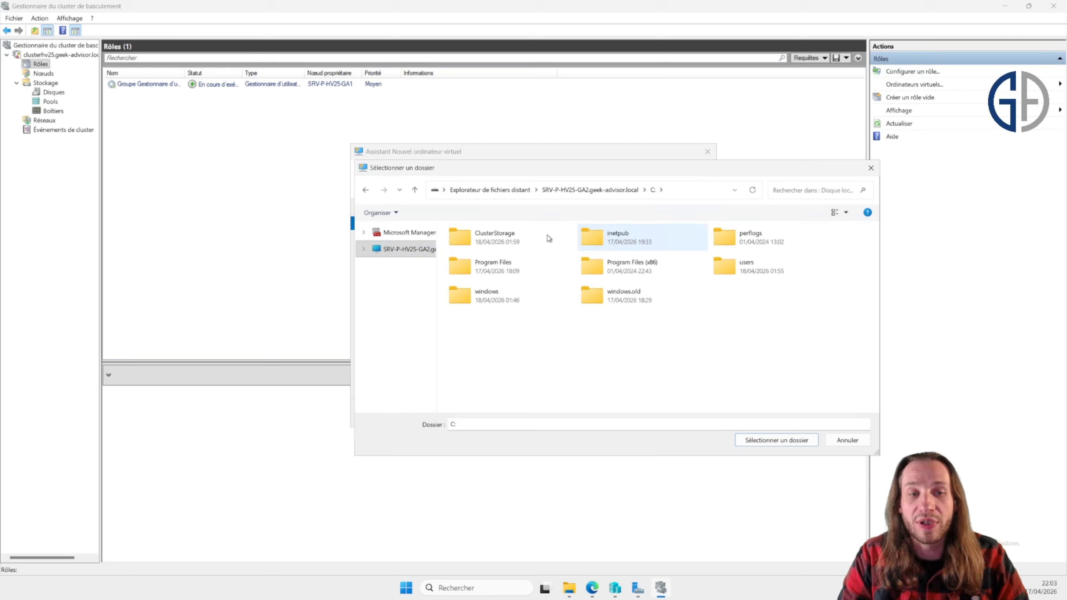
{"action": "double_click", "coordinate": [531, 235]}
{"action": "double_click", "coordinate": [531, 238]}
{"action": "right_click", "coordinate": [614, 273]}
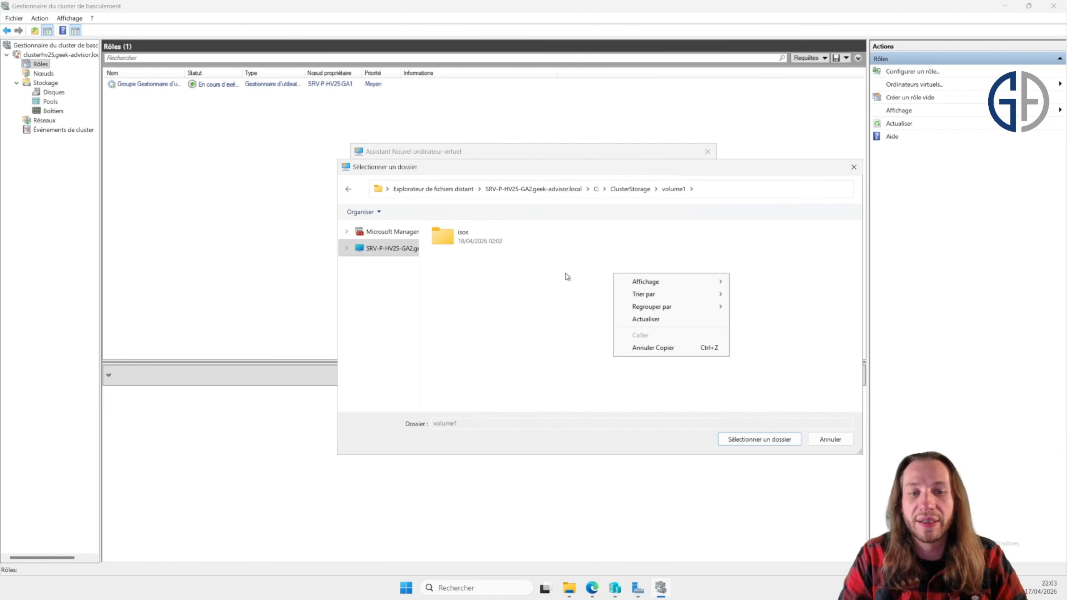
{"action": "left_click", "coordinate": [555, 268]}
Step: Create a folder named Virtual Machines in C:\ClusterStorage\Volume1
{"action": "left_click", "coordinate": [569, 544]}
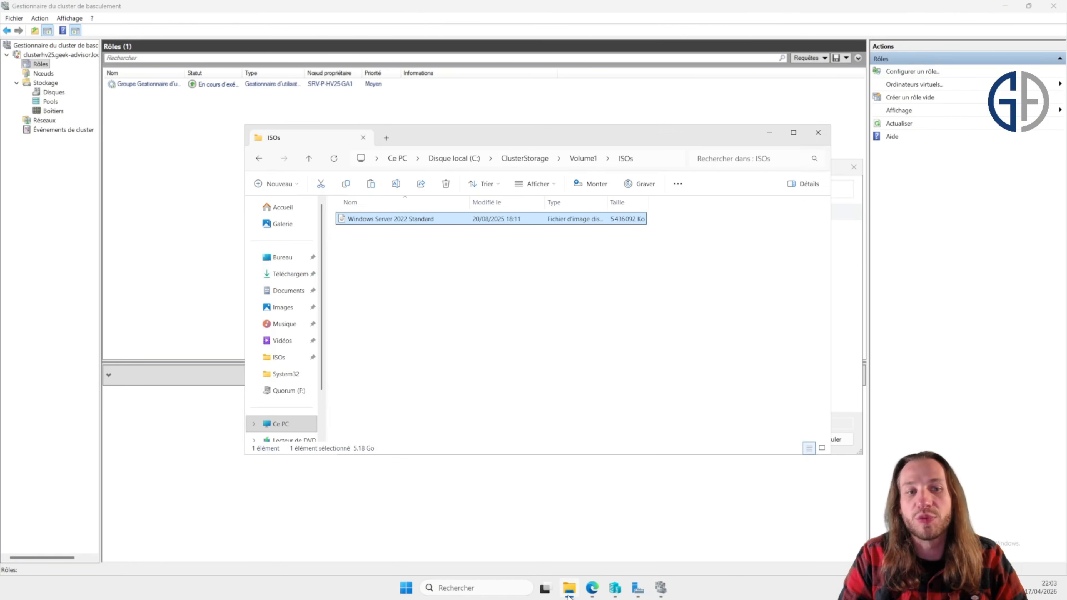
{"action": "right_click", "coordinate": [417, 268]}
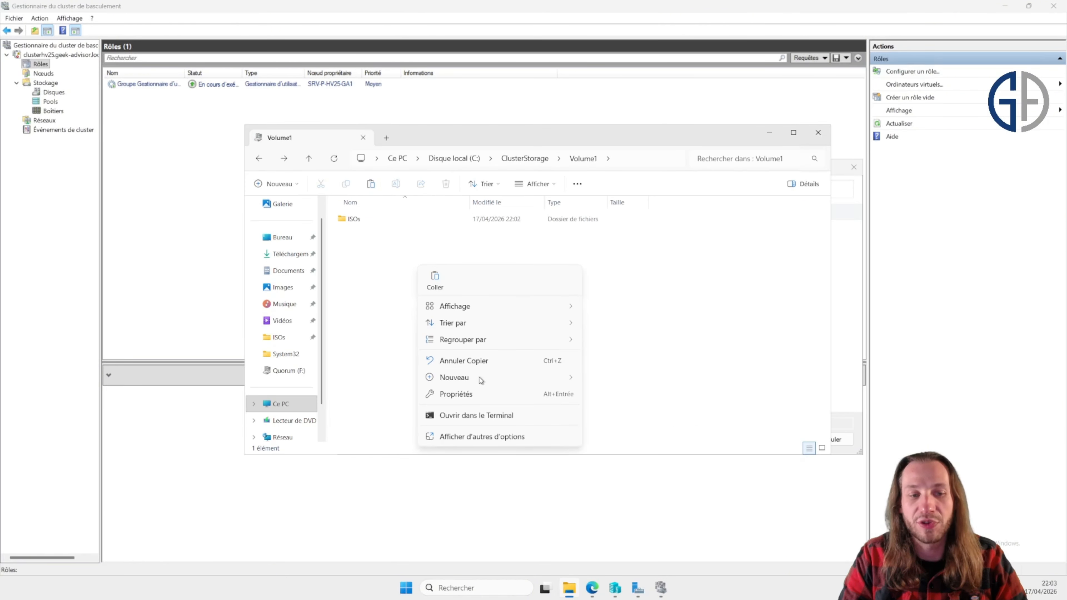
{"action": "mouse_move", "coordinate": [528, 378]}
{"action": "left_click", "coordinate": [616, 380]}
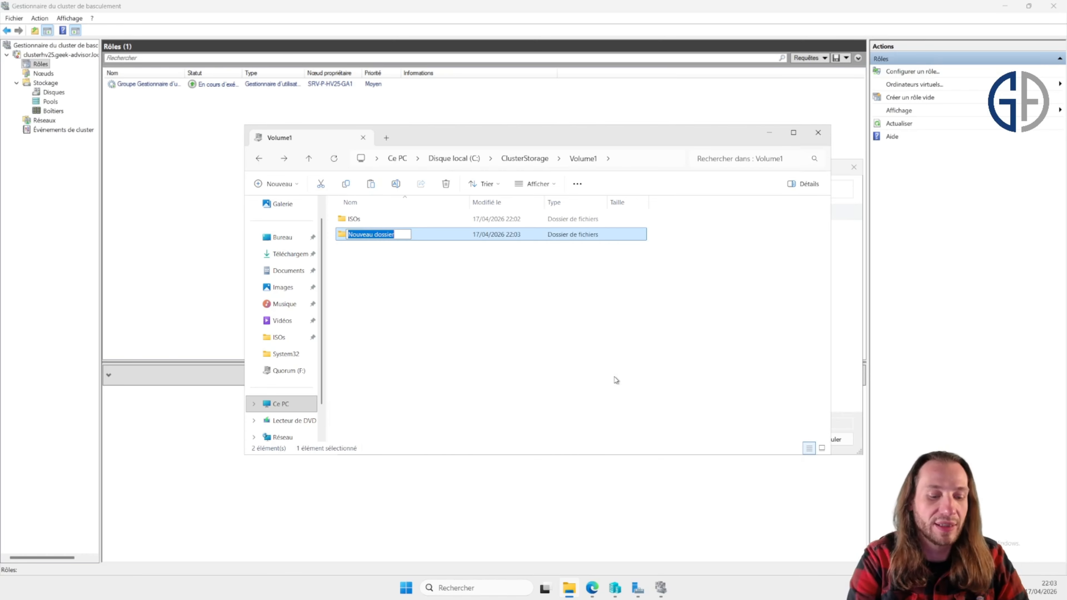
{"action": "type", "text": "Virtual Machines"}
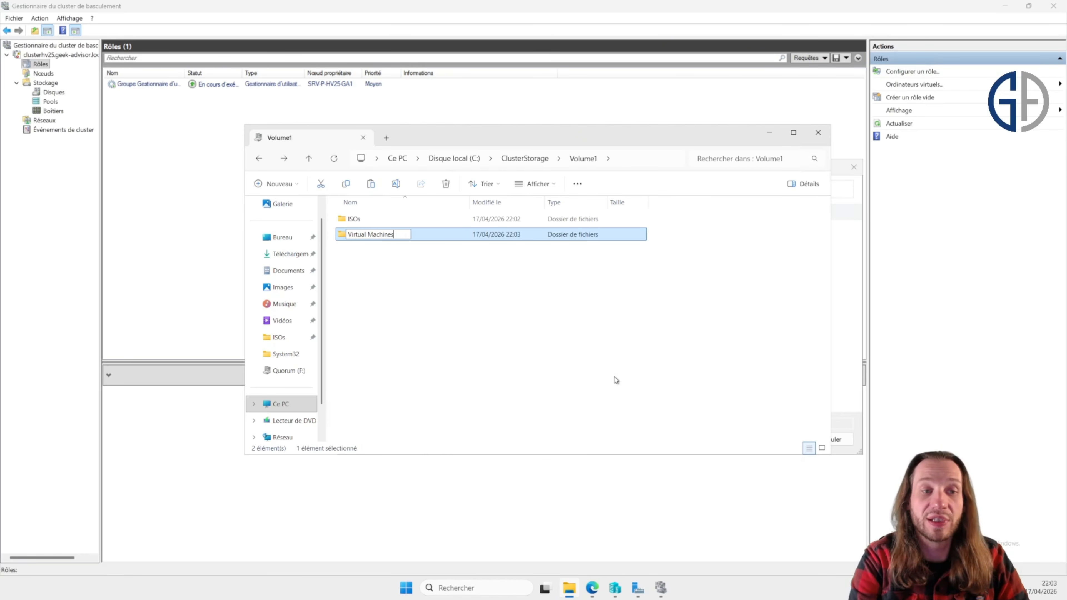
{"action": "key", "text": "Return"}
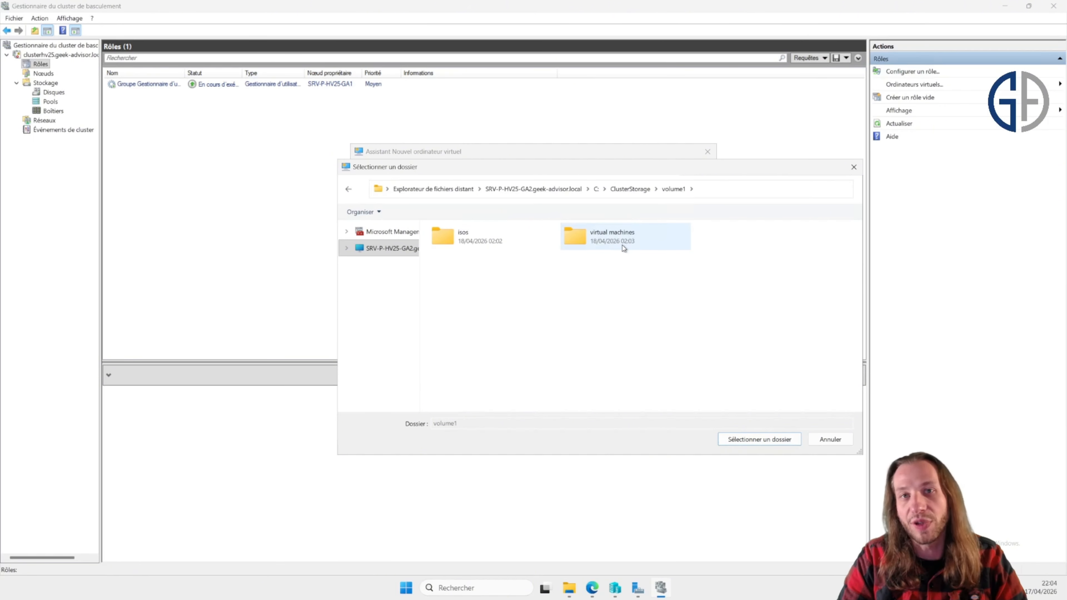
Step: Select the virtual machines folder as the VM location and keep Generation 2
{"action": "double_click", "coordinate": [625, 248]}
{"action": "left_click", "coordinate": [750, 442]}
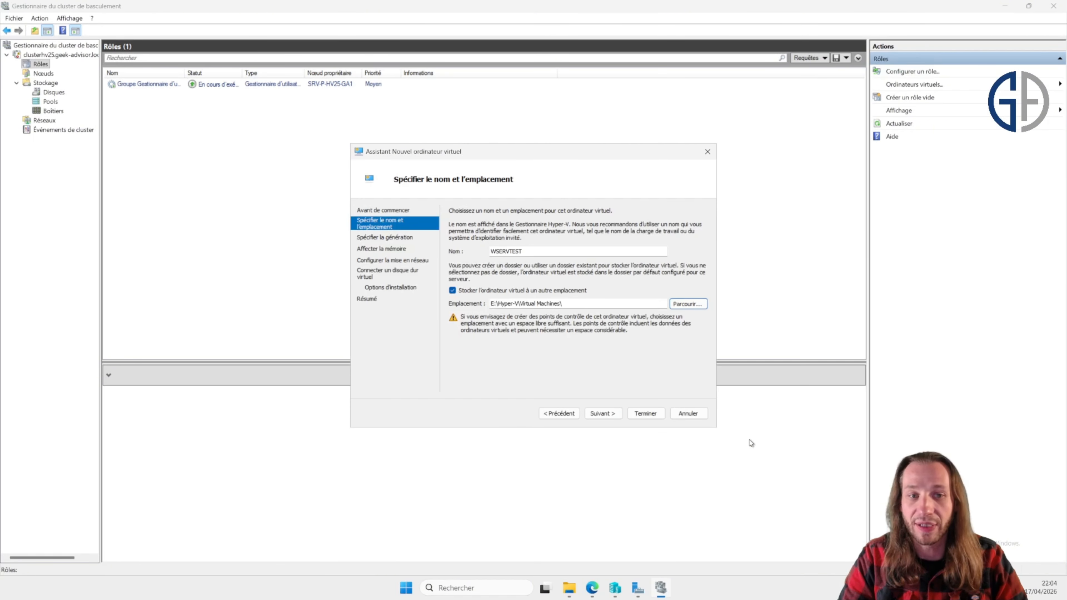
{"action": "left_click", "coordinate": [609, 413]}
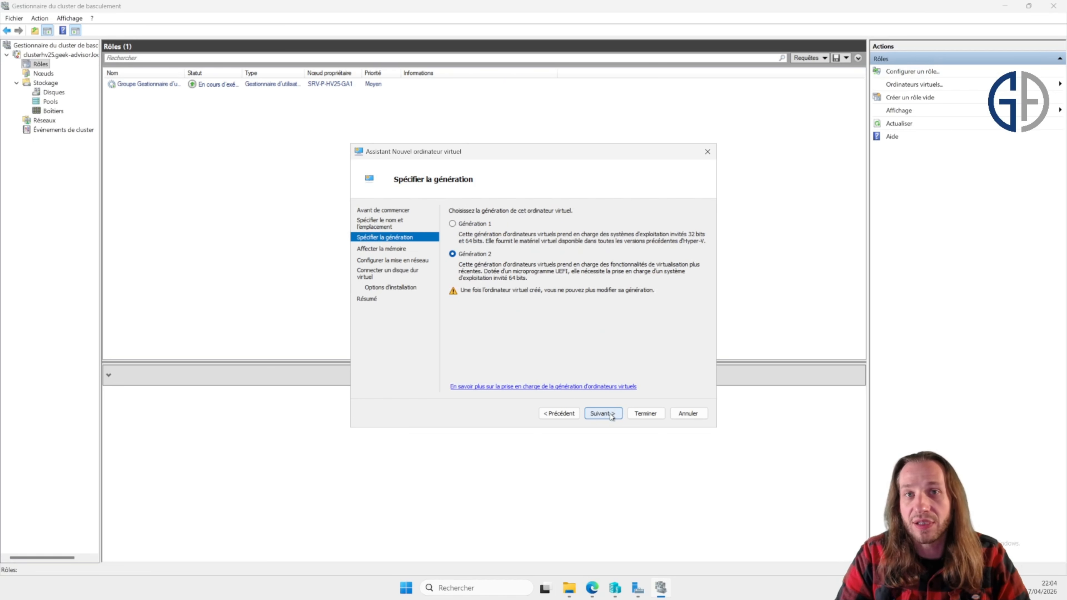
{"action": "left_click", "coordinate": [605, 417]}
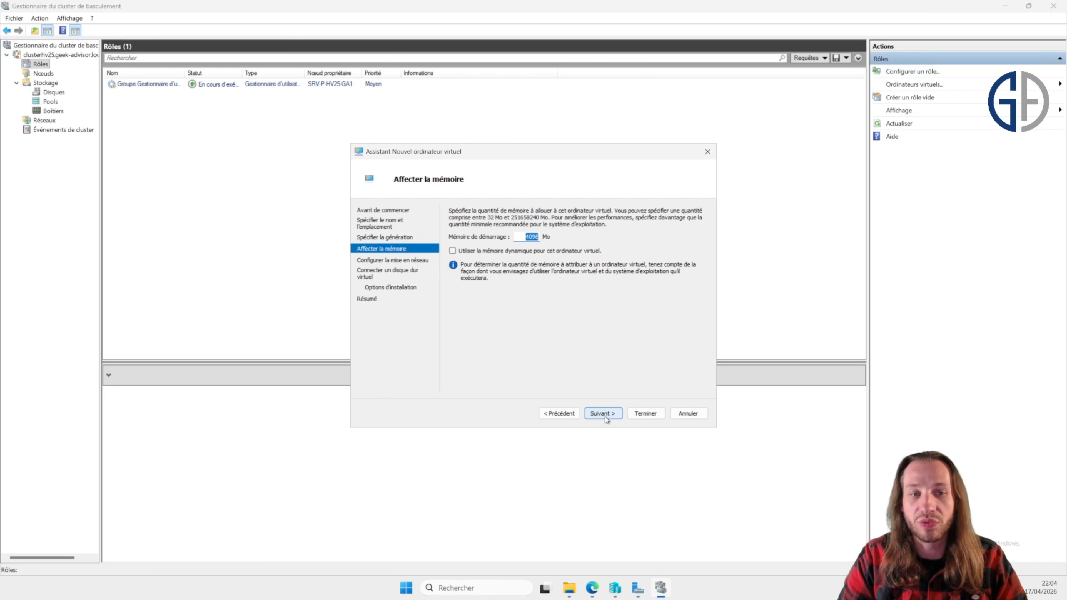
Step: Set the startup memory to 2048 MB and connect the network adapter to the LAN switch
{"action": "type", "text": "2048"}
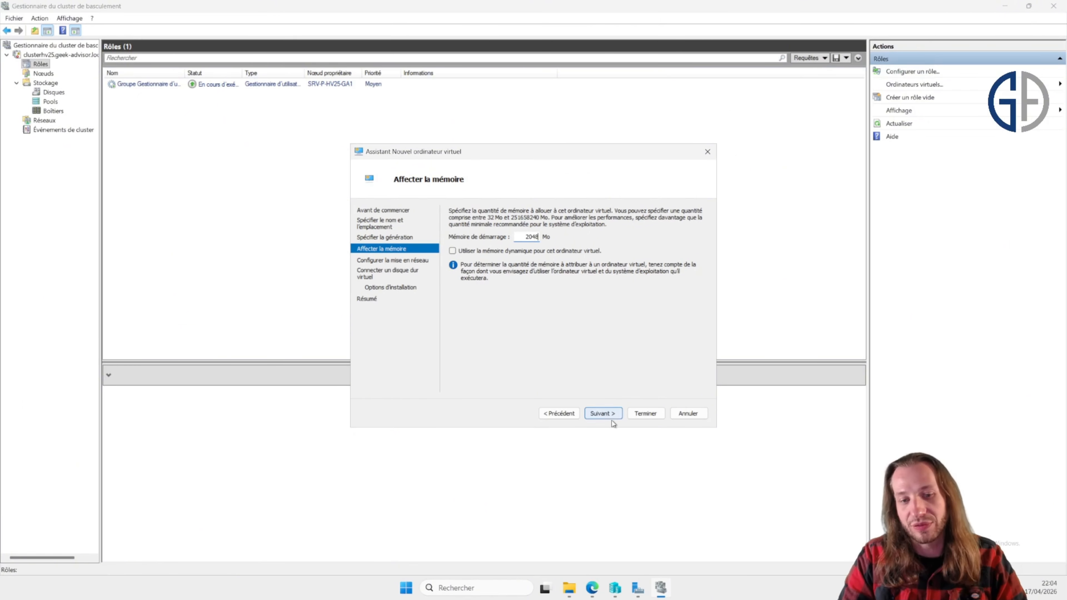
{"action": "left_click", "coordinate": [603, 414]}
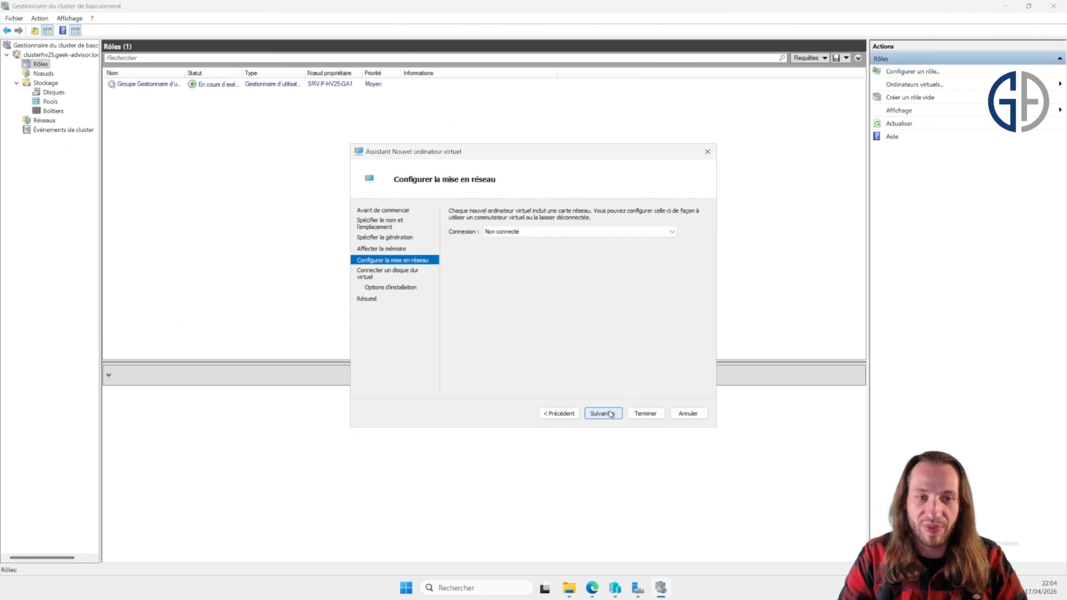
{"action": "left_click", "coordinate": [582, 232]}
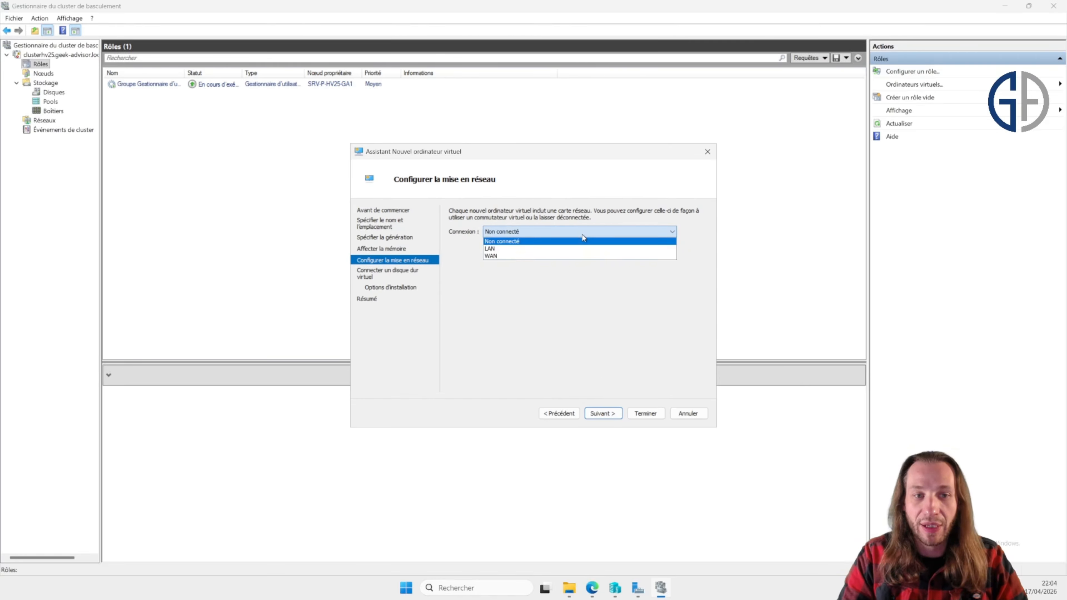
{"action": "left_click", "coordinate": [605, 255]}
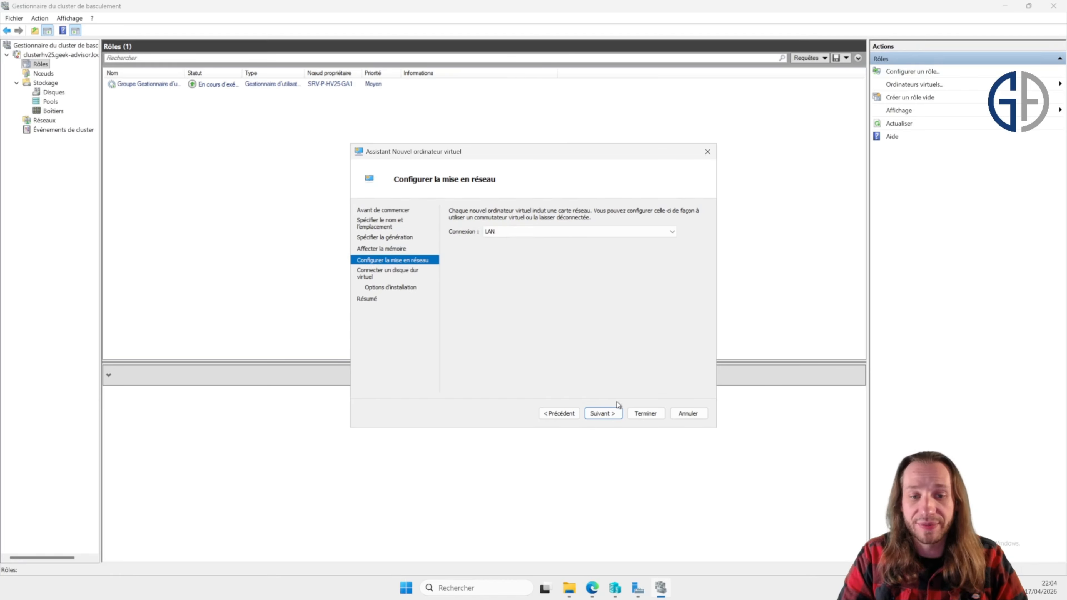
{"action": "left_click", "coordinate": [615, 413]}
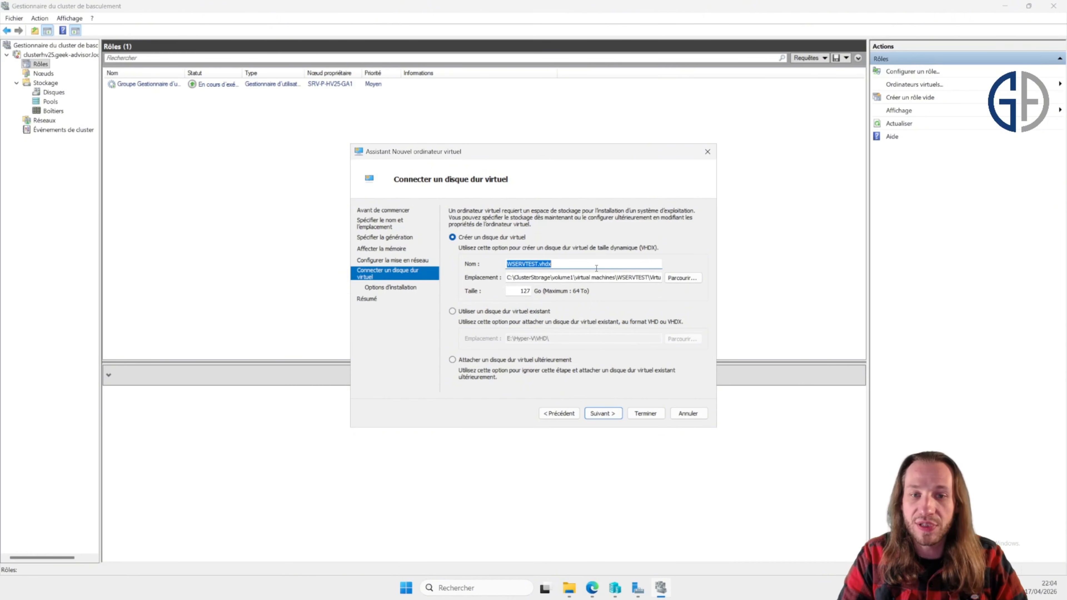
Step: Create a folder named VHD in C:\ClusterStorage\Volume1
{"action": "mouse_move", "coordinate": [569, 587]}
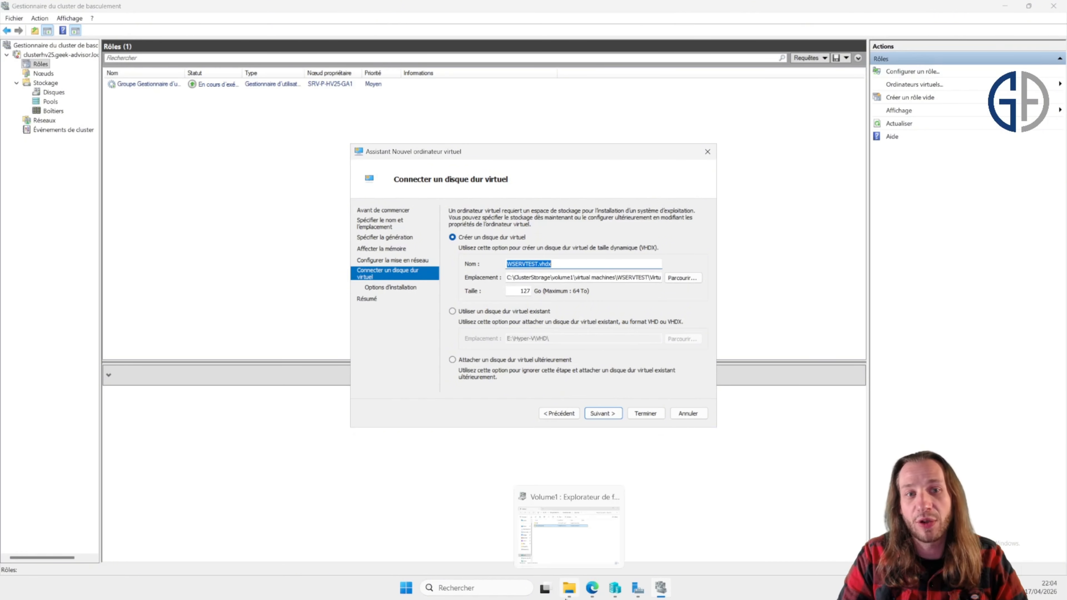
{"action": "left_click", "coordinate": [563, 559]}
{"action": "right_click", "coordinate": [452, 317]}
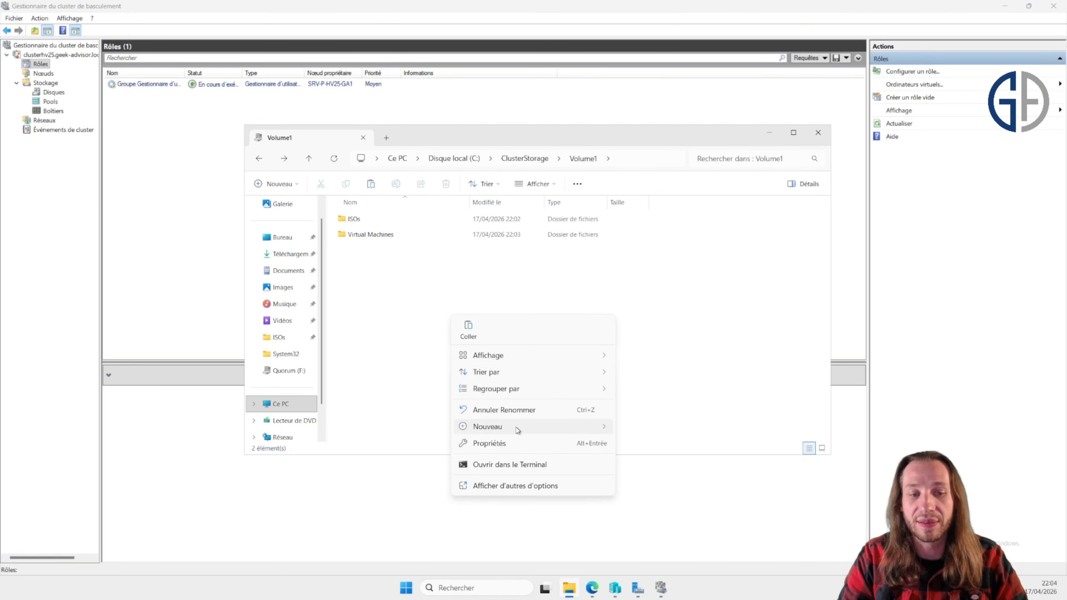
{"action": "mouse_move", "coordinate": [517, 429]}
{"action": "left_click", "coordinate": [643, 429]}
{"action": "type", "text": "VHD"}
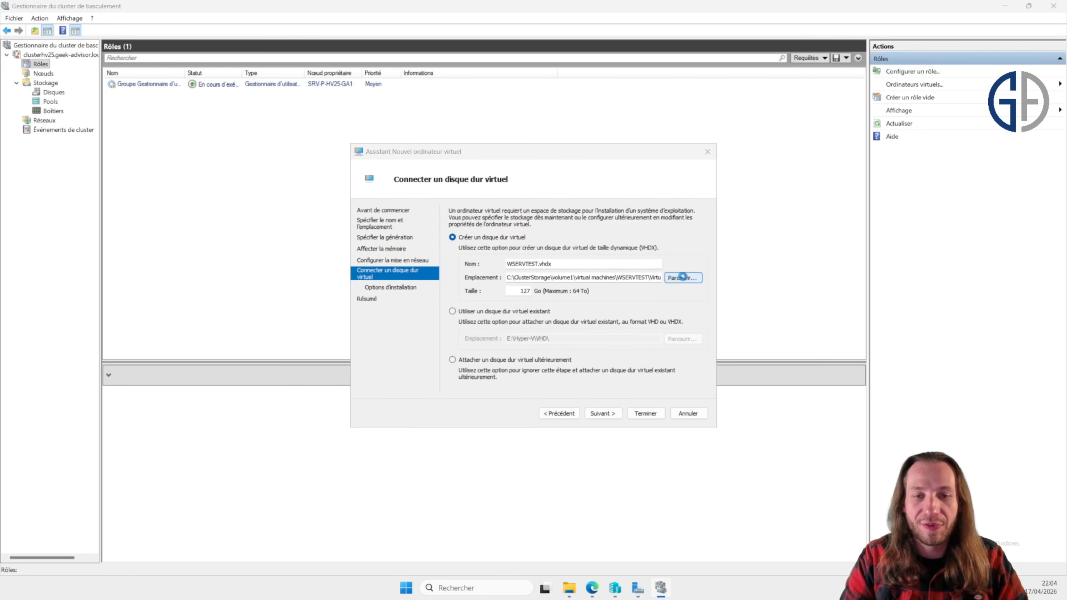
Step: Set the virtual hard disk location to C:\ClusterStorage\volume1\vhd
{"action": "left_click", "coordinate": [684, 279]}
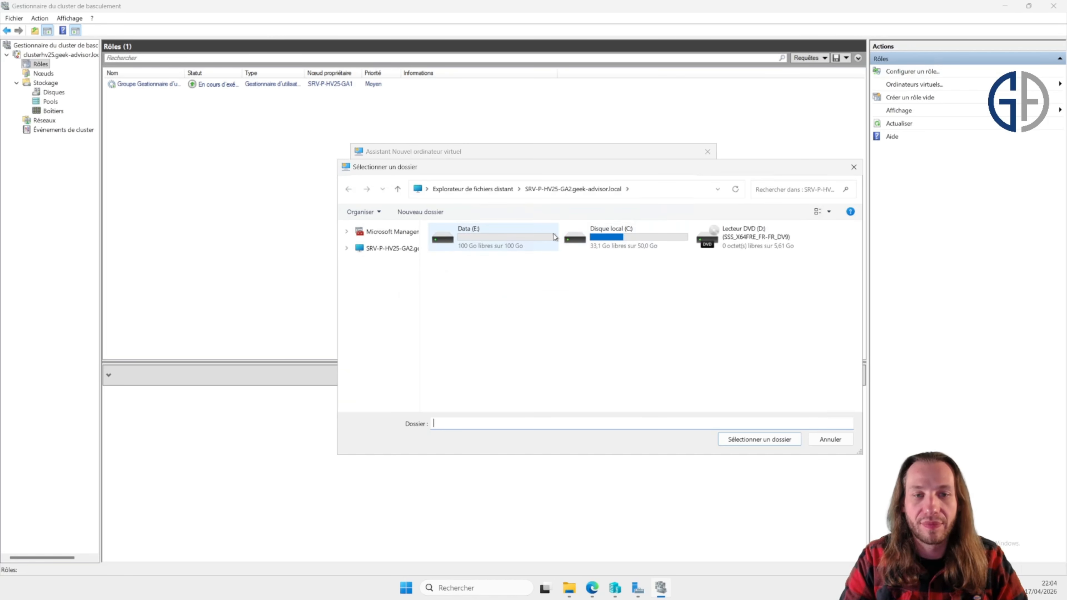
{"action": "double_click", "coordinate": [596, 238]}
{"action": "double_click", "coordinate": [487, 238]}
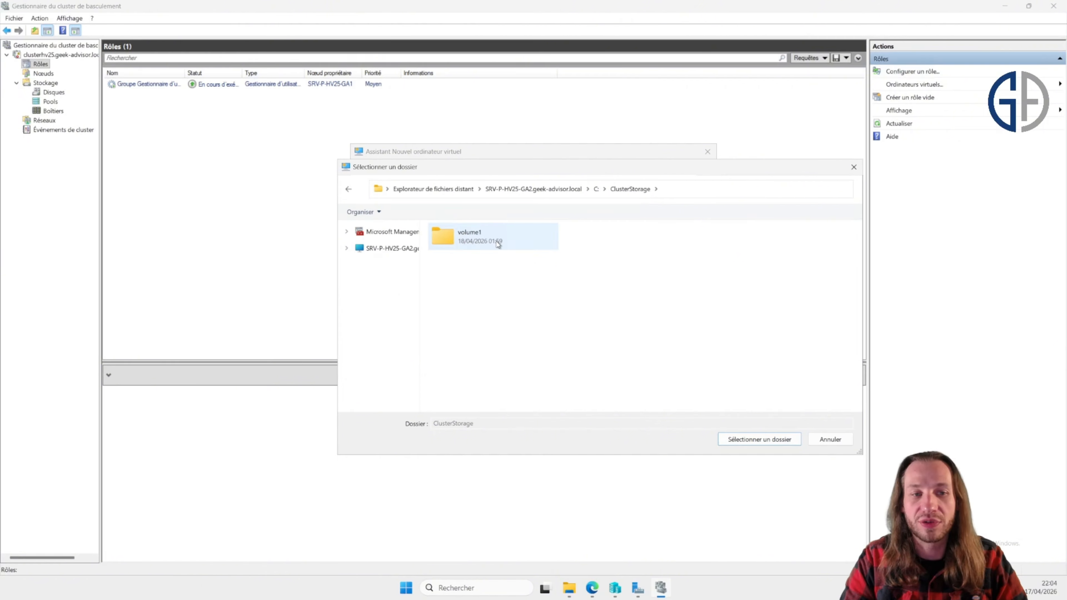
{"action": "double_click", "coordinate": [497, 245]}
{"action": "double_click", "coordinate": [616, 244]}
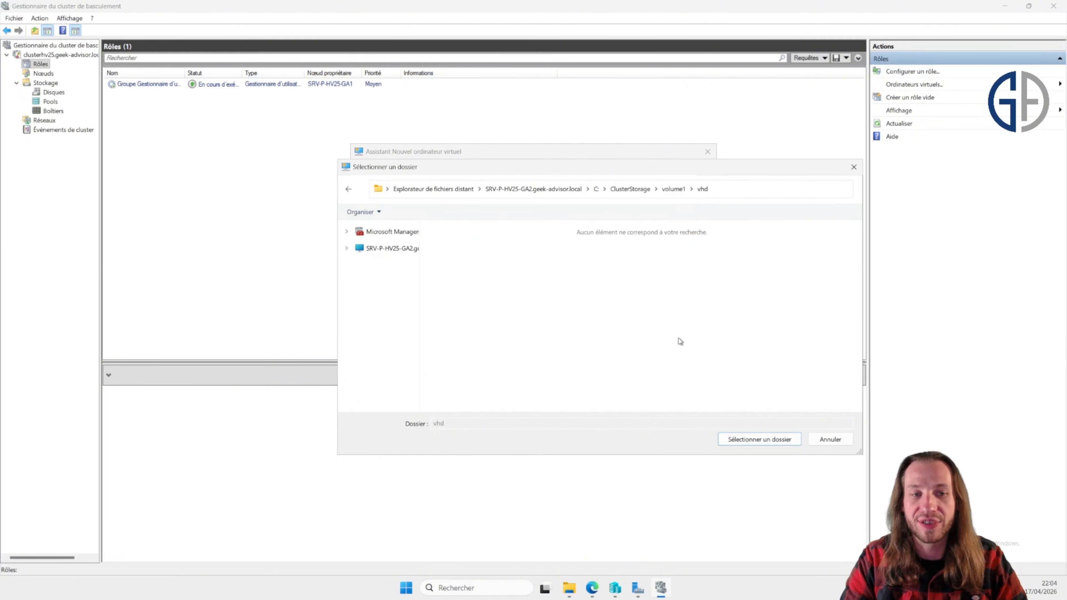
{"action": "left_click", "coordinate": [759, 439]}
{"action": "left_click", "coordinate": [587, 277]}
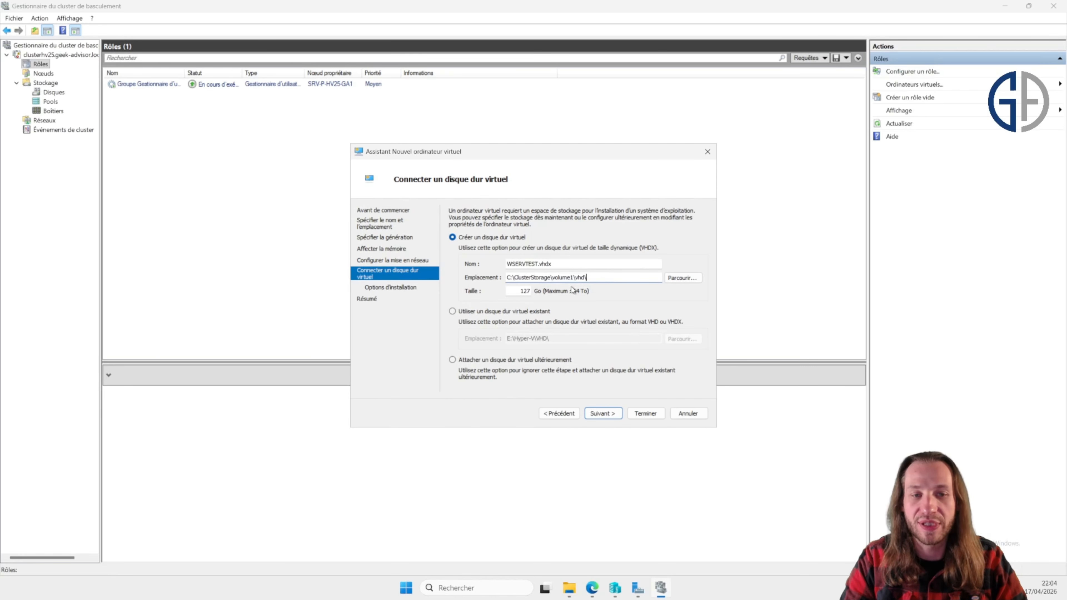
Step: Set the new virtual hard disk size to 51 GB and continue
{"action": "double_click", "coordinate": [524, 290]}
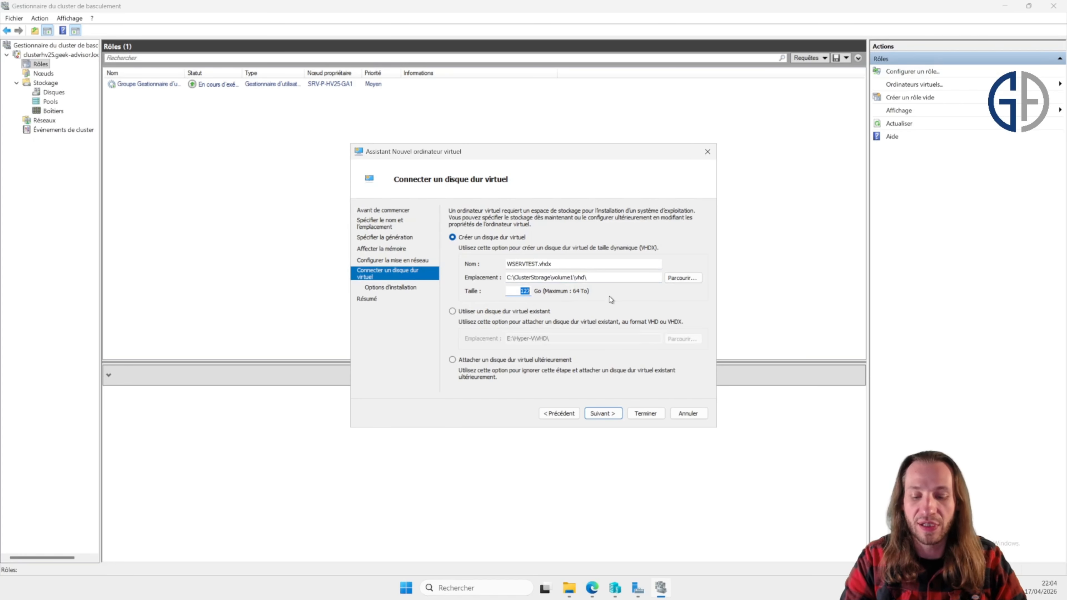
{"action": "type", "text": "51"}
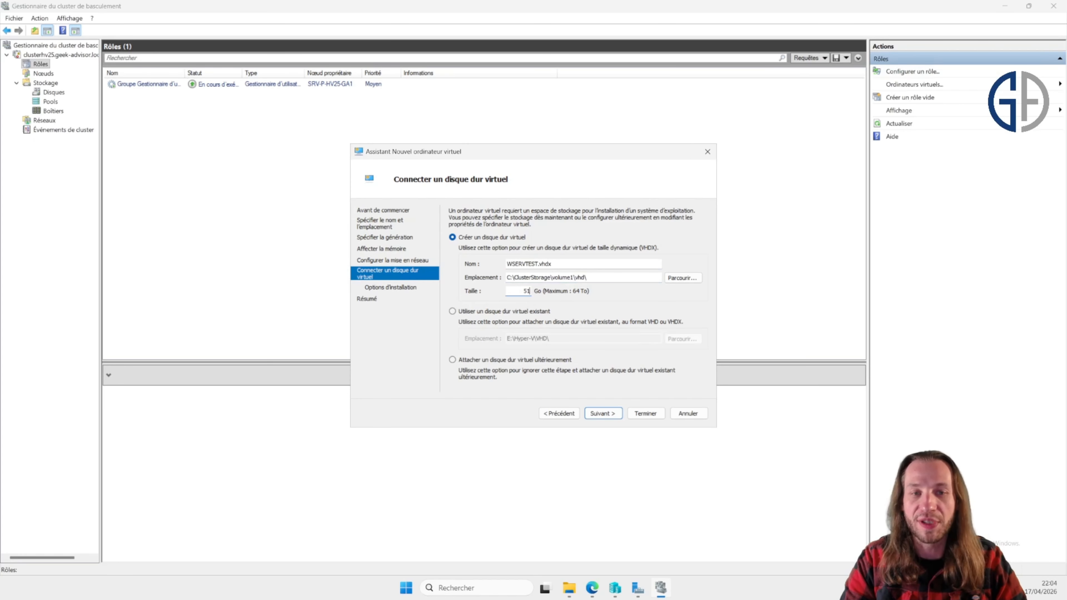
{"action": "left_click", "coordinate": [610, 413]}
Step: Choose to install the OS from a boot image file and select windows server 2022 standard.iso from C:\ClusterStorage\volume1\isos
{"action": "left_click", "coordinate": [560, 244]}
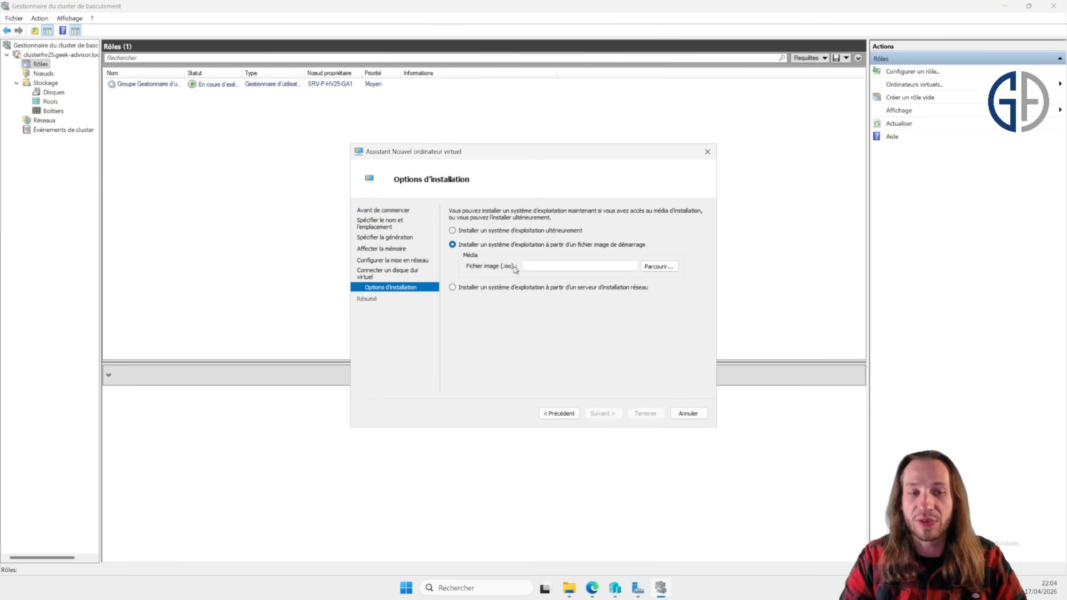
{"action": "left_click", "coordinate": [667, 271]}
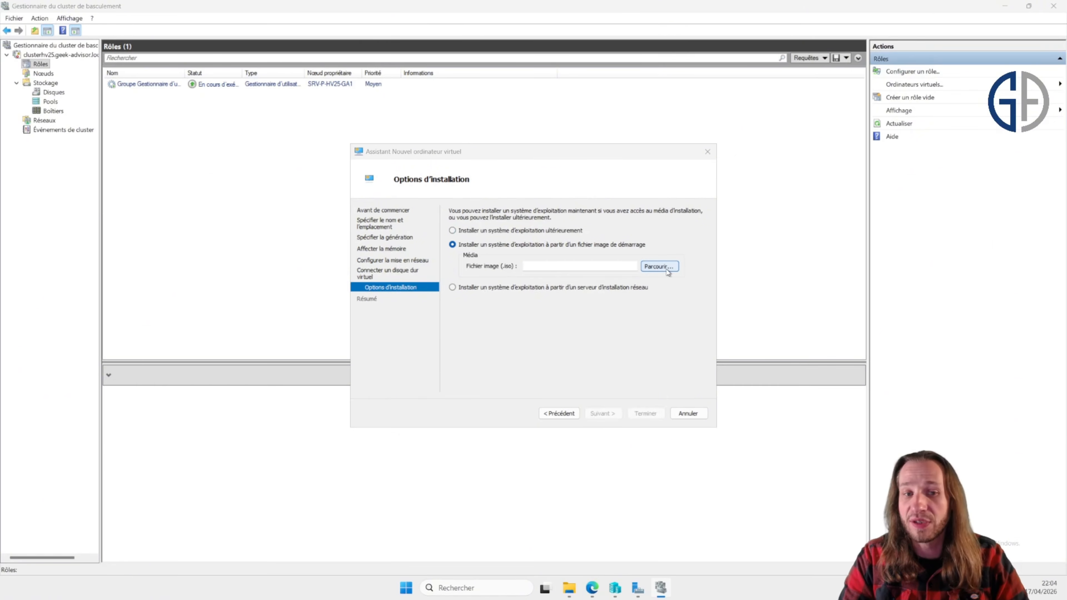
{"action": "double_click", "coordinate": [630, 234]}
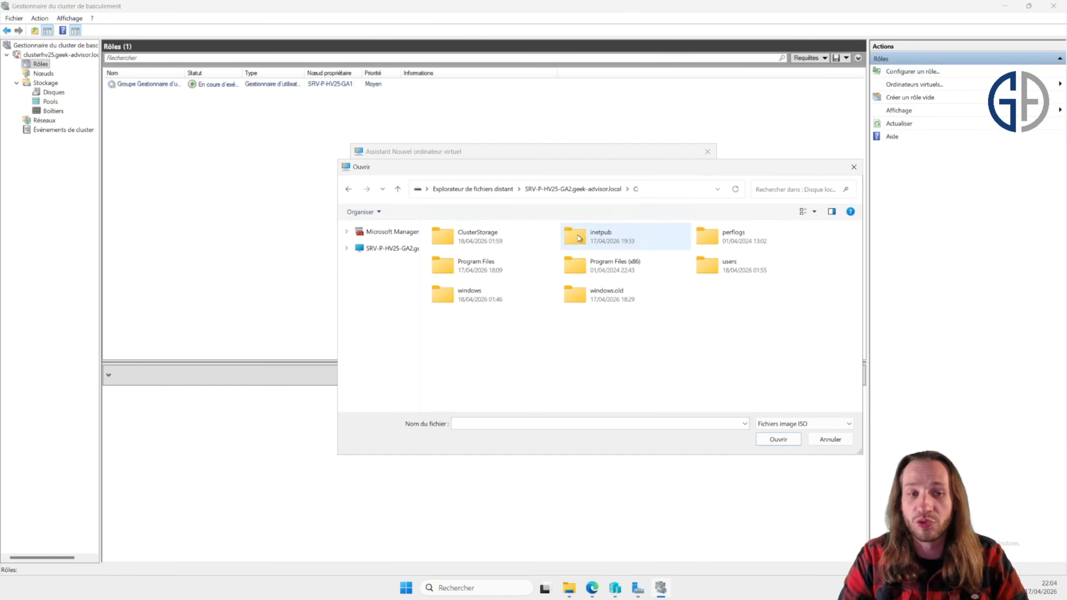
{"action": "double_click", "coordinate": [510, 236]}
{"action": "double_click", "coordinate": [507, 235]}
{"action": "double_click", "coordinate": [511, 240]}
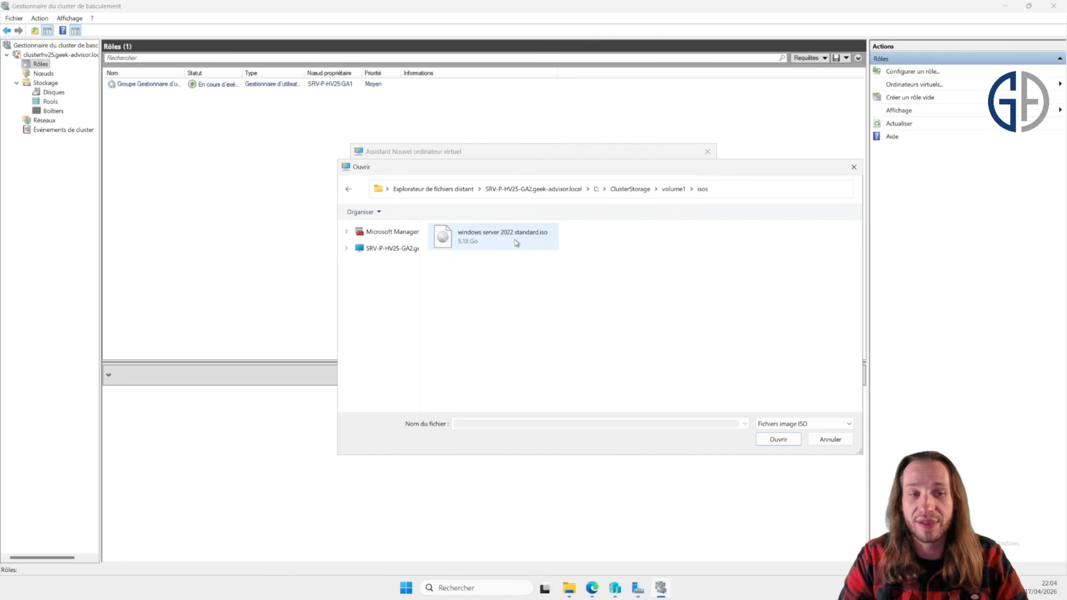
{"action": "double_click", "coordinate": [516, 242]}
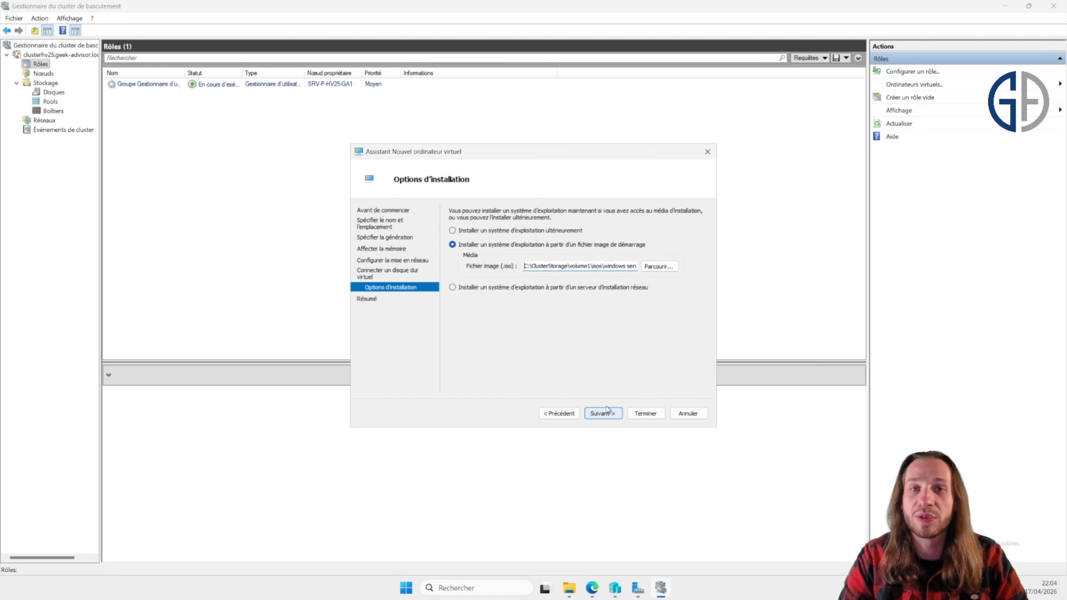
Step: Finish the New Virtual Machine wizard for WSERVTEST and close the High Availability wizard
{"action": "left_click", "coordinate": [607, 410]}
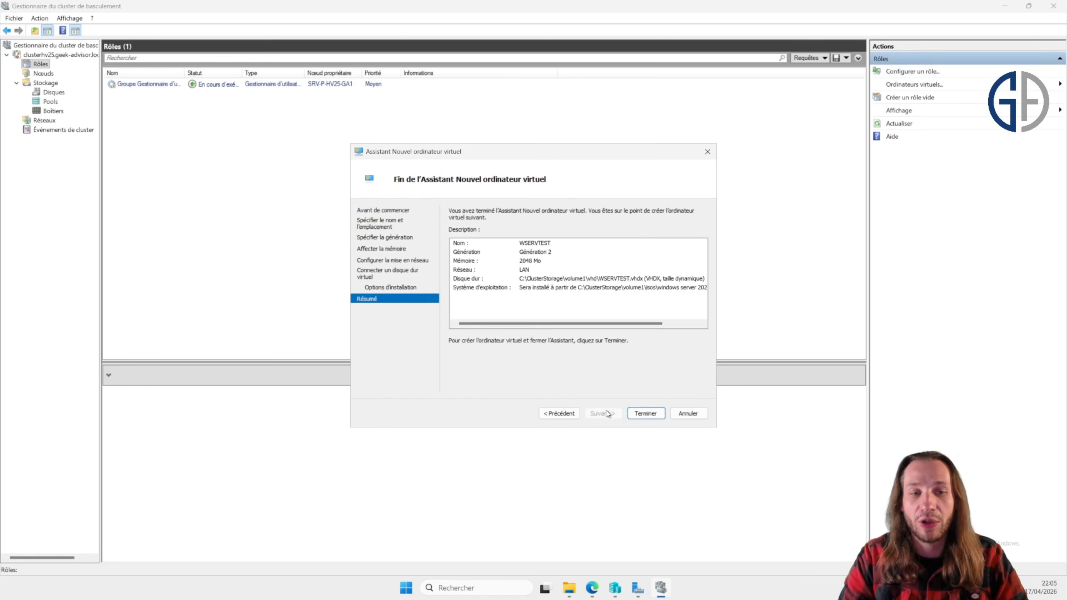
{"action": "left_click", "coordinate": [652, 414]}
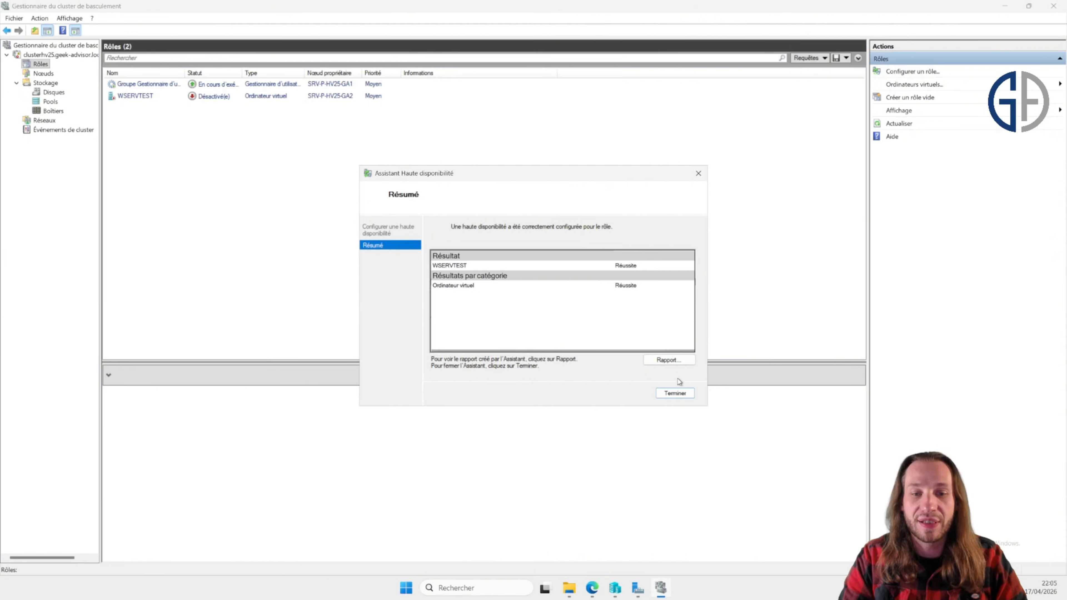
{"action": "left_click", "coordinate": [676, 393]}
Step: Switch to Hyper-V Manager and inspect the virtual machines listed on SRV-P-HV25-GA1
{"action": "left_click", "coordinate": [373, 97]}
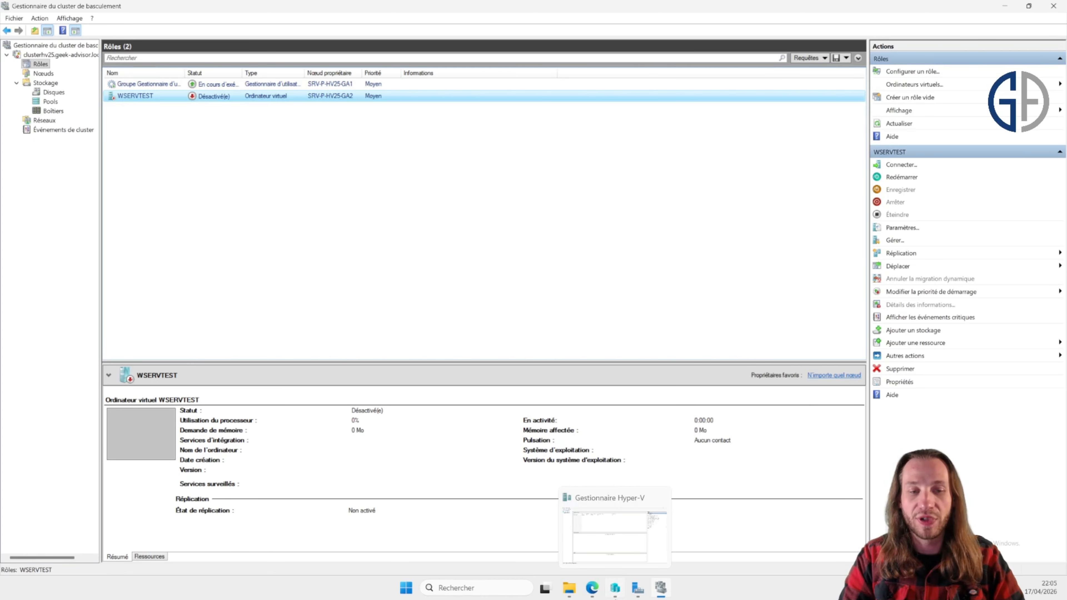
{"action": "left_click", "coordinate": [615, 588]}
{"action": "left_click_drag", "start_coordinate": [172, 136], "coordinate": [283, 74]}
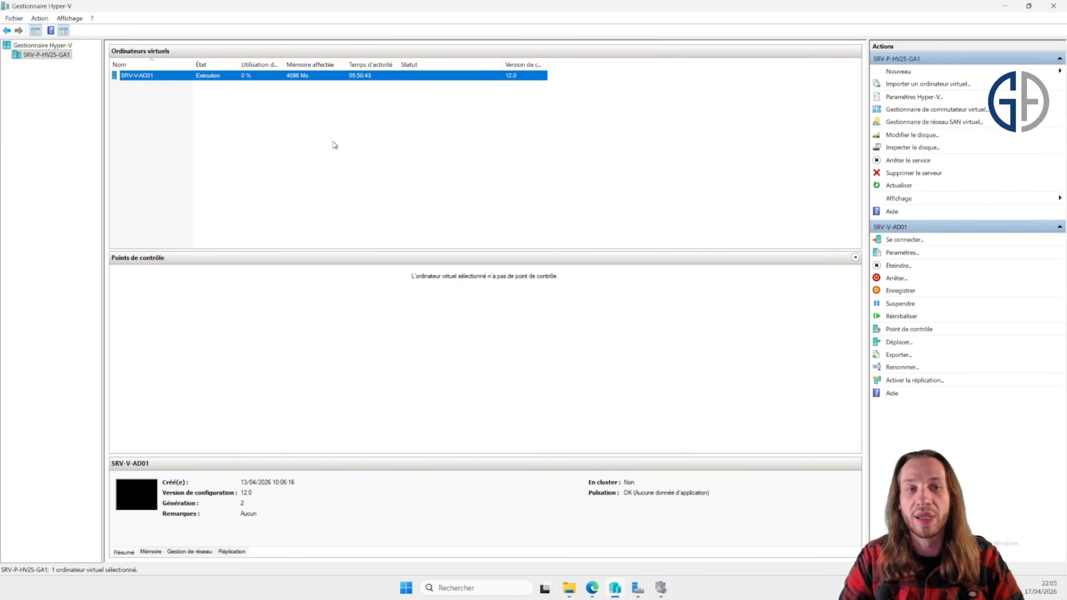
{"action": "left_click", "coordinate": [333, 143]}
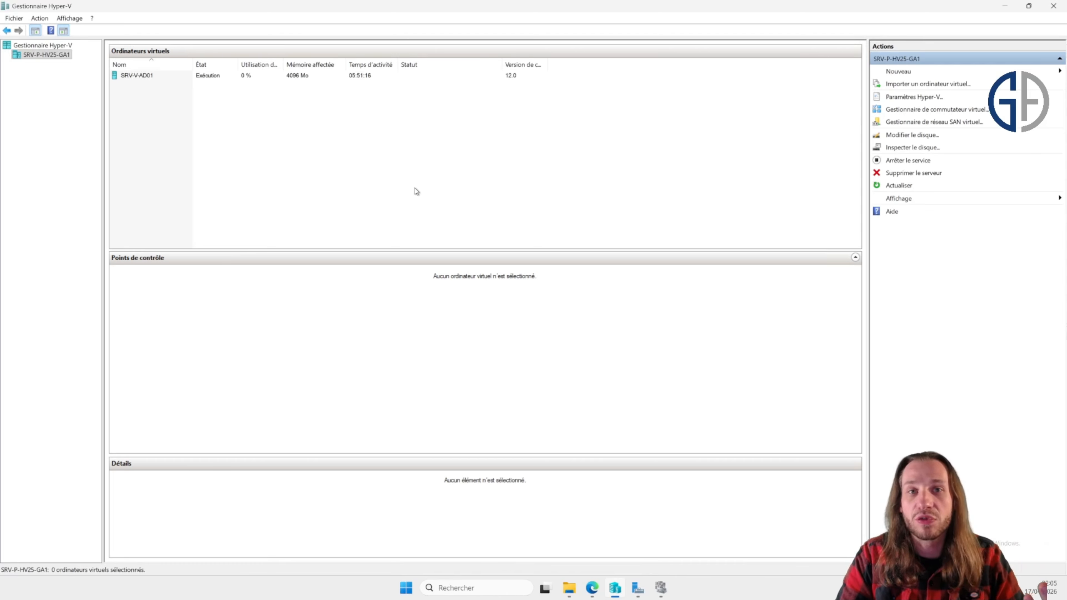
{"action": "left_click", "coordinate": [265, 78]}
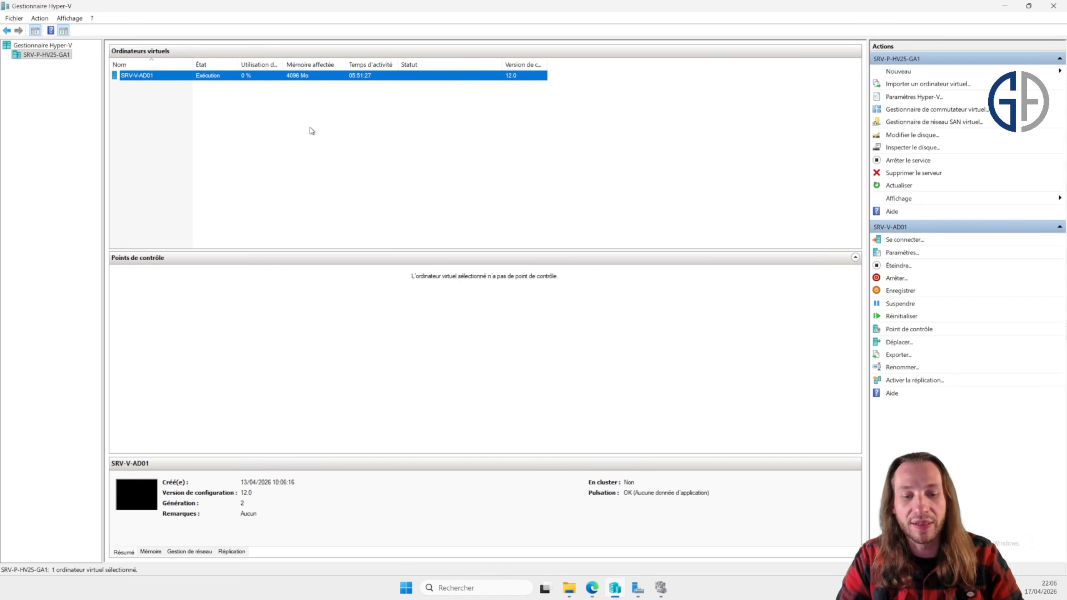
{"action": "key", "text": "alt+Tab"}
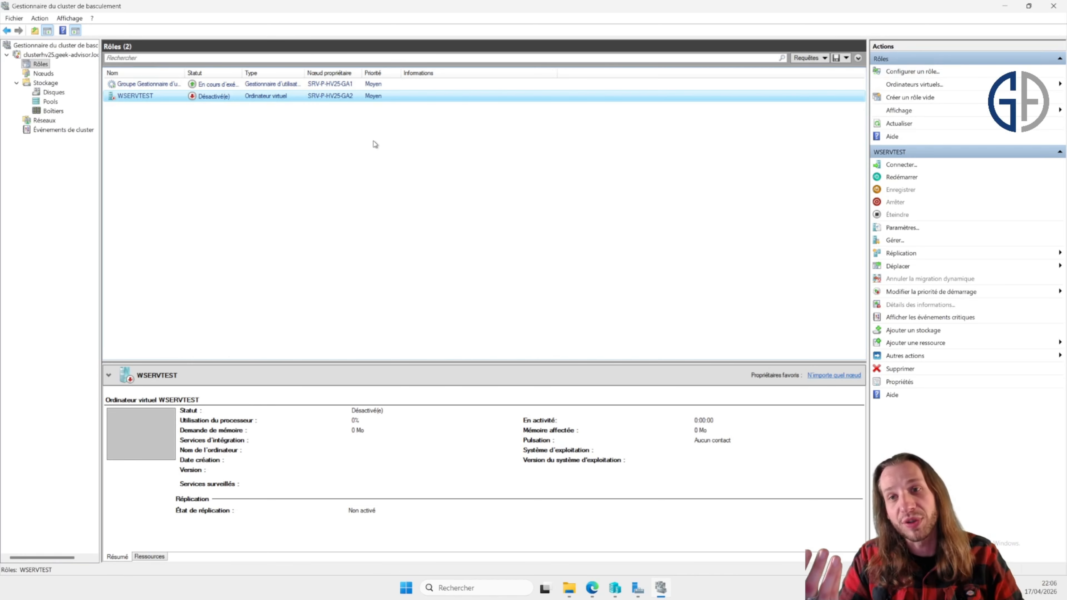
{"action": "key", "text": "alt+Tab"}
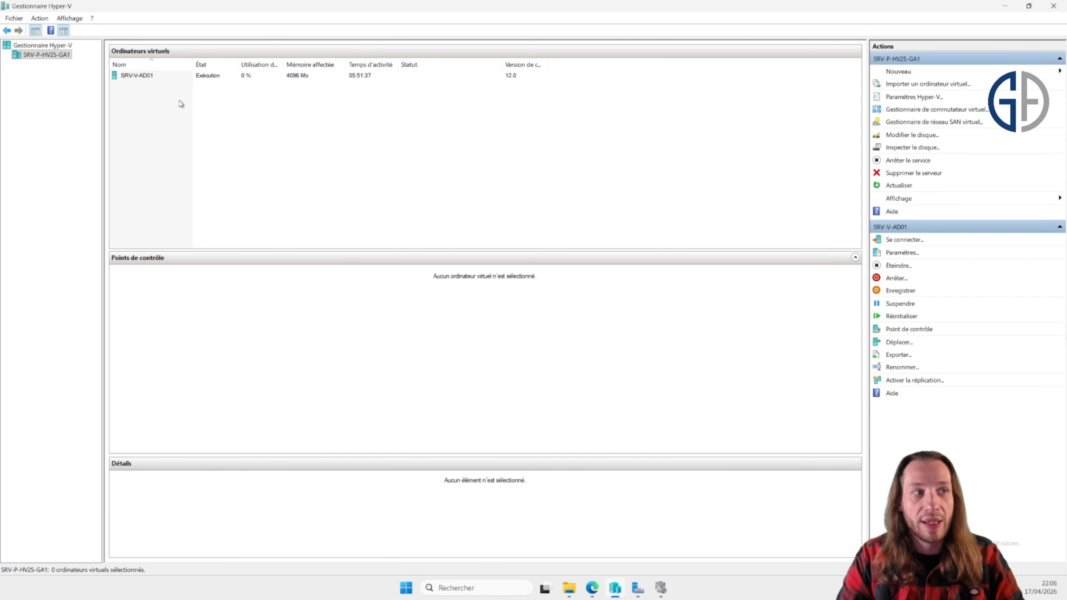
{"action": "left_click_drag", "start_coordinate": [168, 110], "coordinate": [269, 138]}
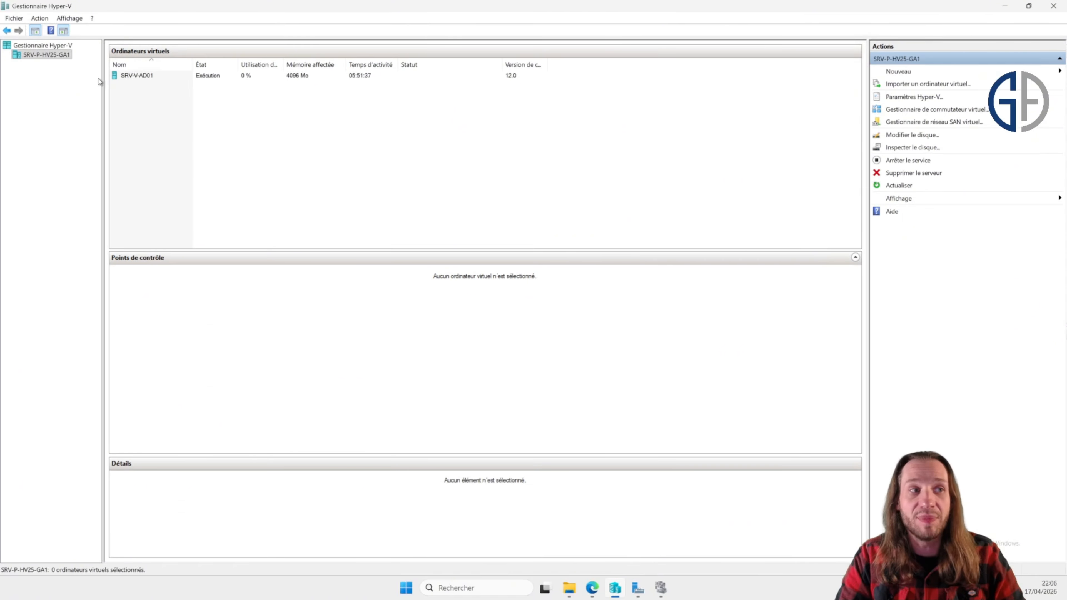
Step: Connect Hyper-V Manager to the server SRV-P-HV25-GA2
{"action": "right_click", "coordinate": [59, 46]}
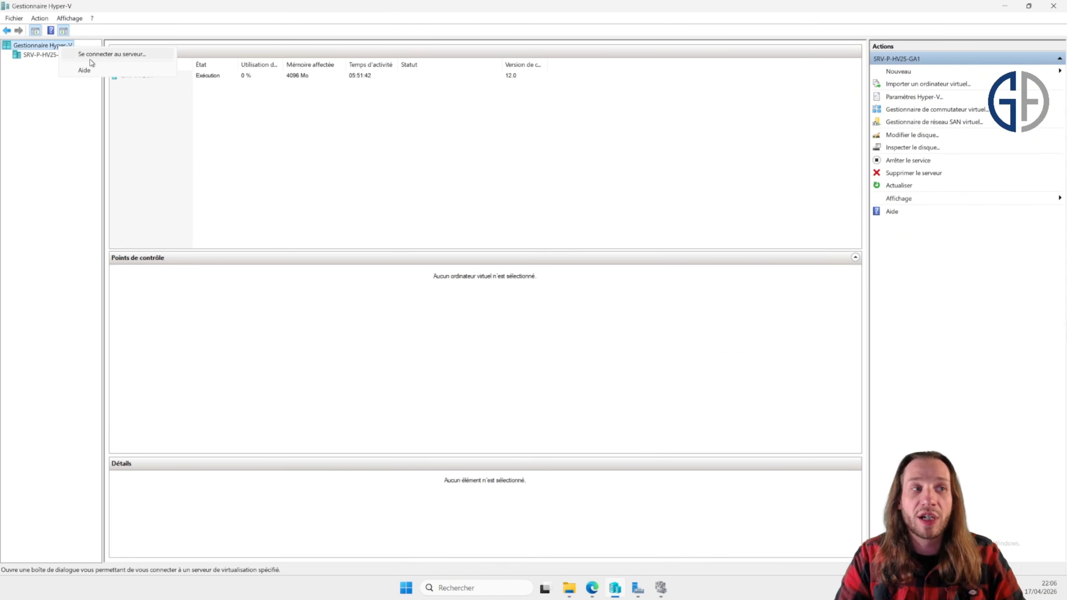
{"action": "left_click", "coordinate": [88, 60]}
{"action": "type", "text": "SRV-P-HV25-GA2"}
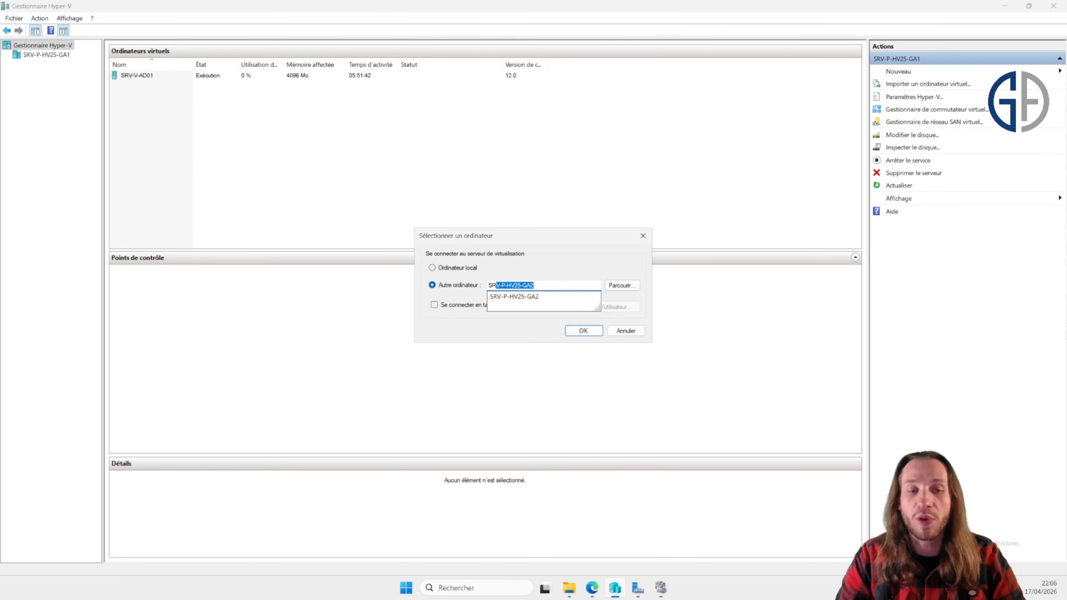
{"action": "key", "text": "End"}
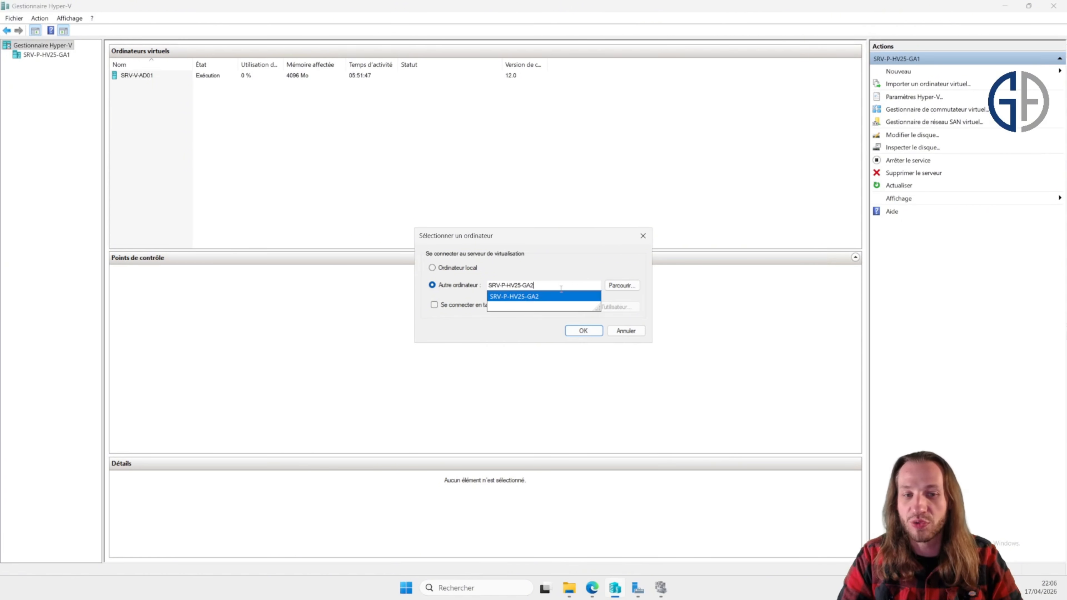
{"action": "left_click", "coordinate": [584, 331]}
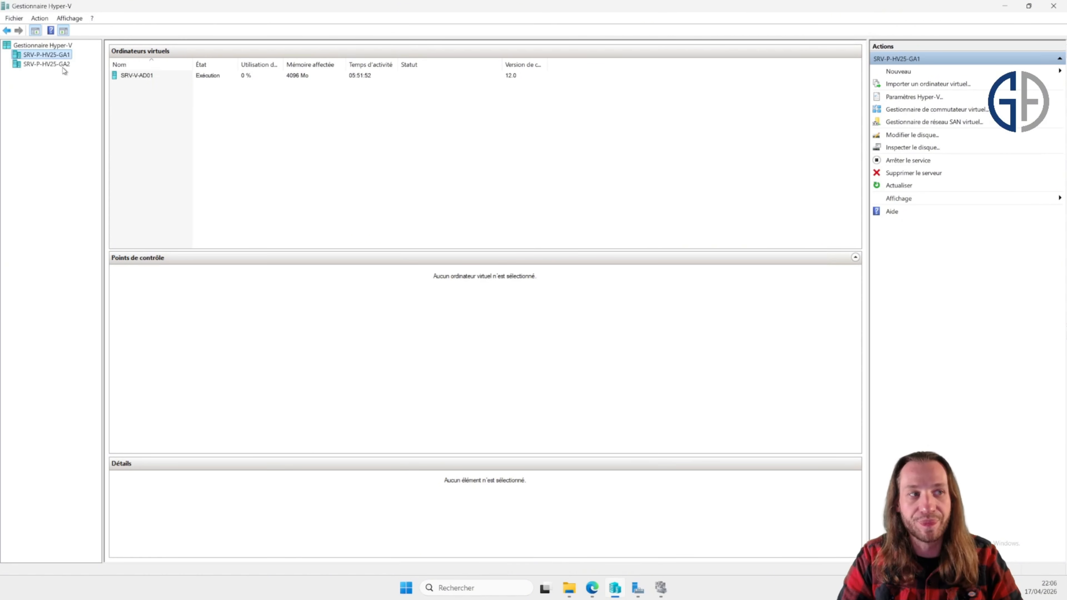
Step: Compare the virtual machines listed on SRV-P-HV25-GA2 and SRV-P-HV25-GA1
{"action": "left_click", "coordinate": [63, 64]}
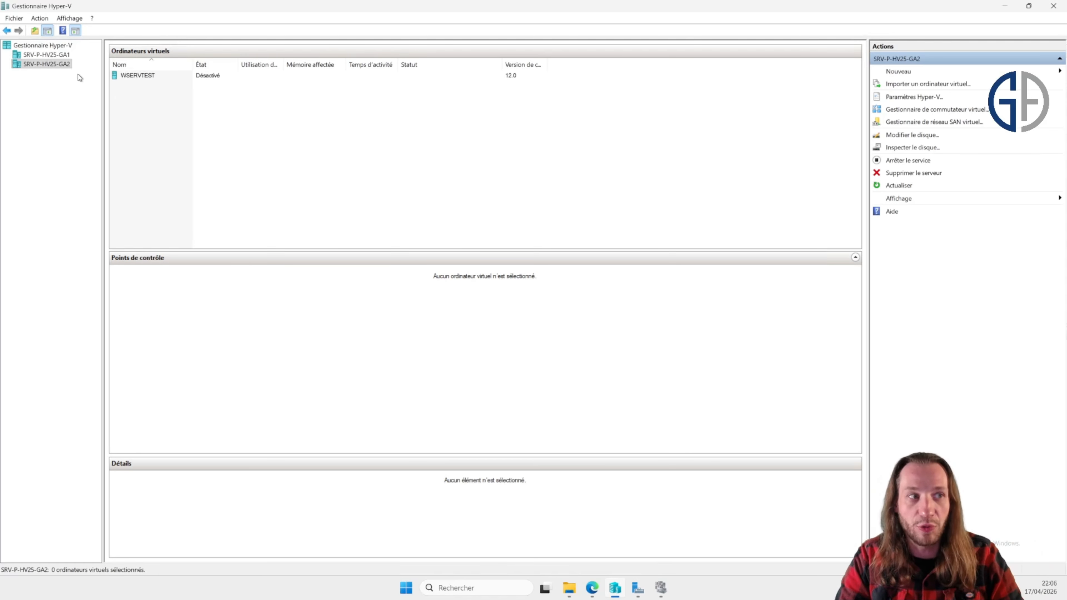
{"action": "left_click", "coordinate": [55, 55]}
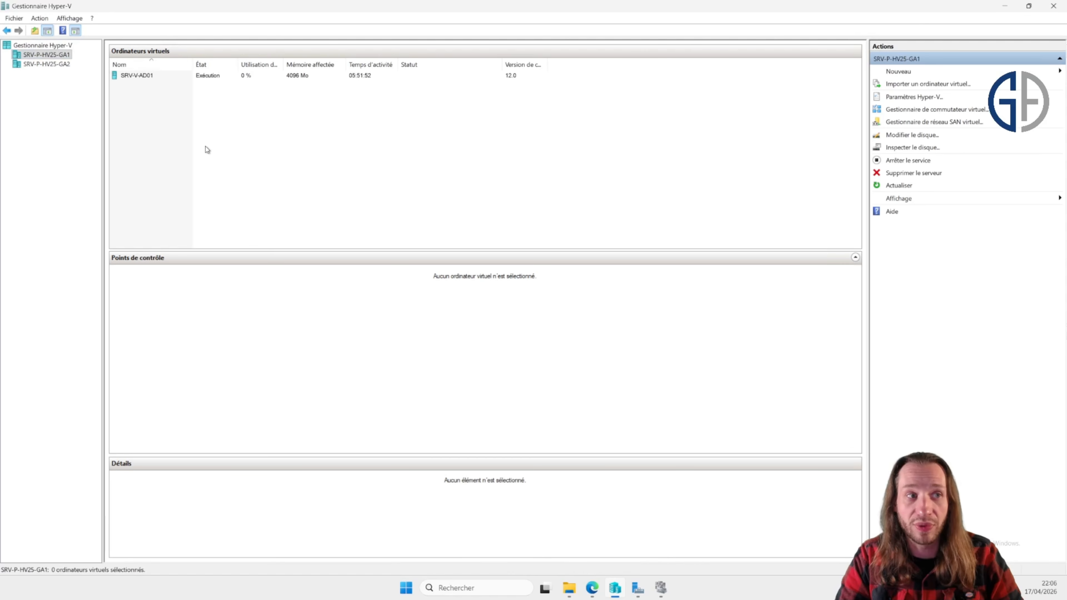
{"action": "left_click", "coordinate": [907, 74]}
{"action": "left_click", "coordinate": [1008, 72]}
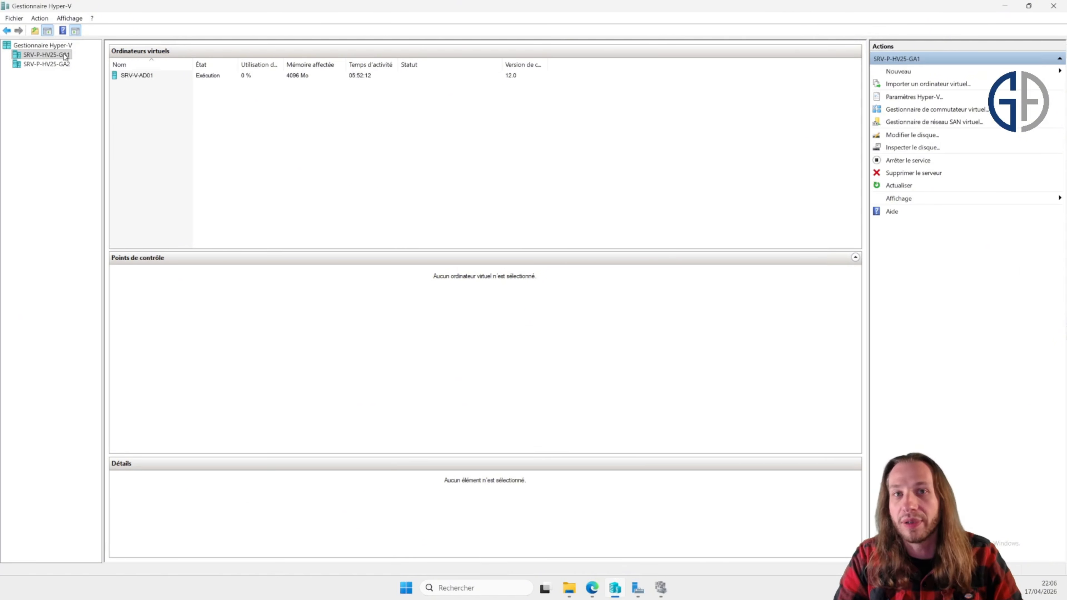
{"action": "left_click", "coordinate": [56, 65]}
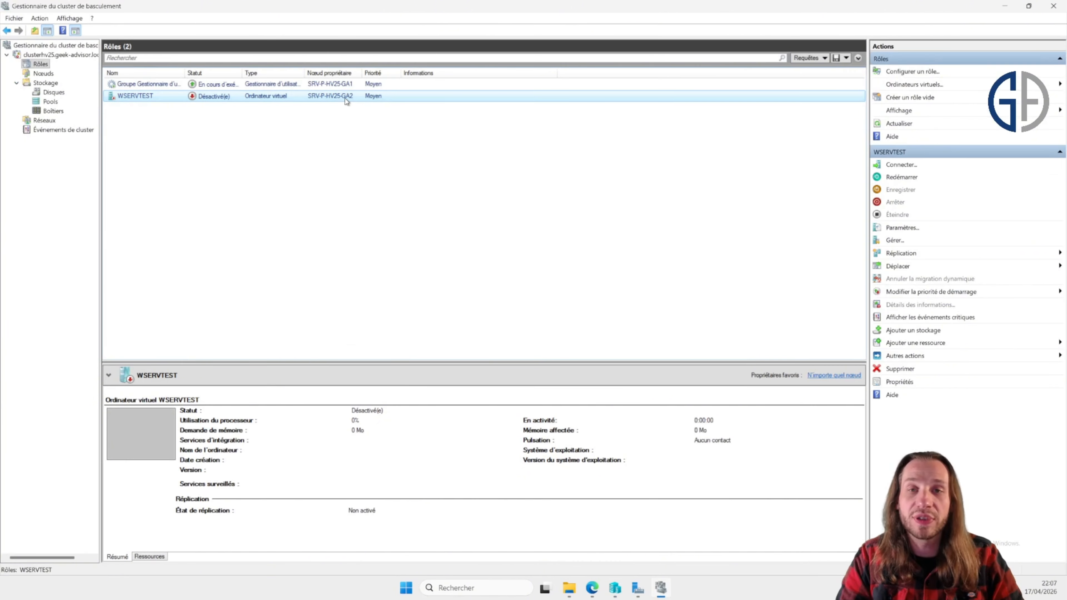
Step: Start the WSERVTEST virtual machine role and open a connection to its console
{"action": "right_click", "coordinate": [345, 99]}
{"action": "left_click", "coordinate": [380, 116]}
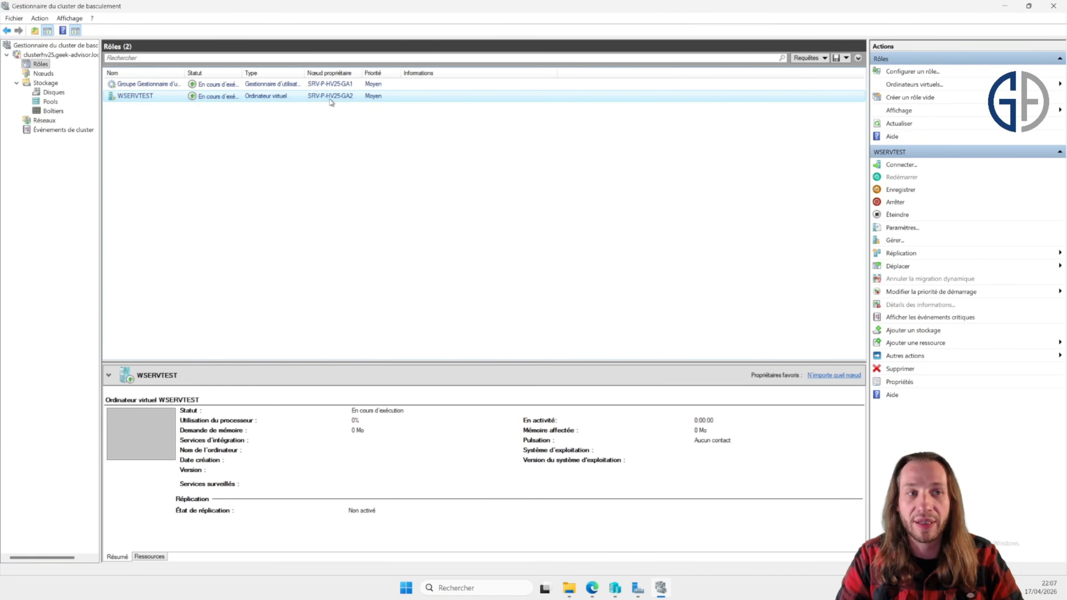
{"action": "left_click", "coordinate": [914, 168]}
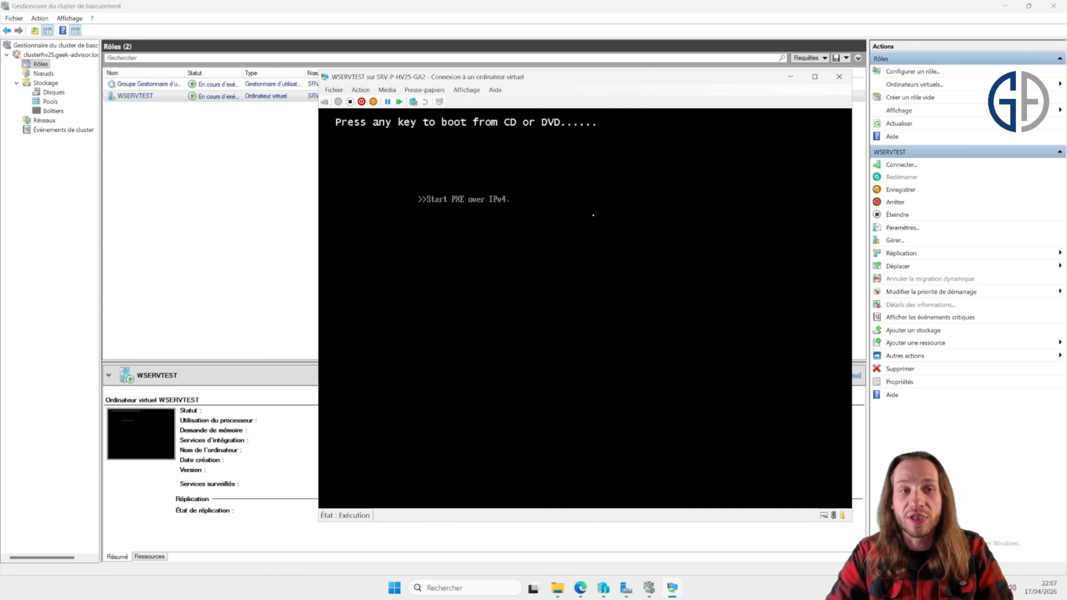
Step: Turn WSERVTEST off and start it again, then launch Windows Setup from the boot manager
{"action": "left_click", "coordinate": [361, 102]}
{"action": "left_click", "coordinate": [605, 311]}
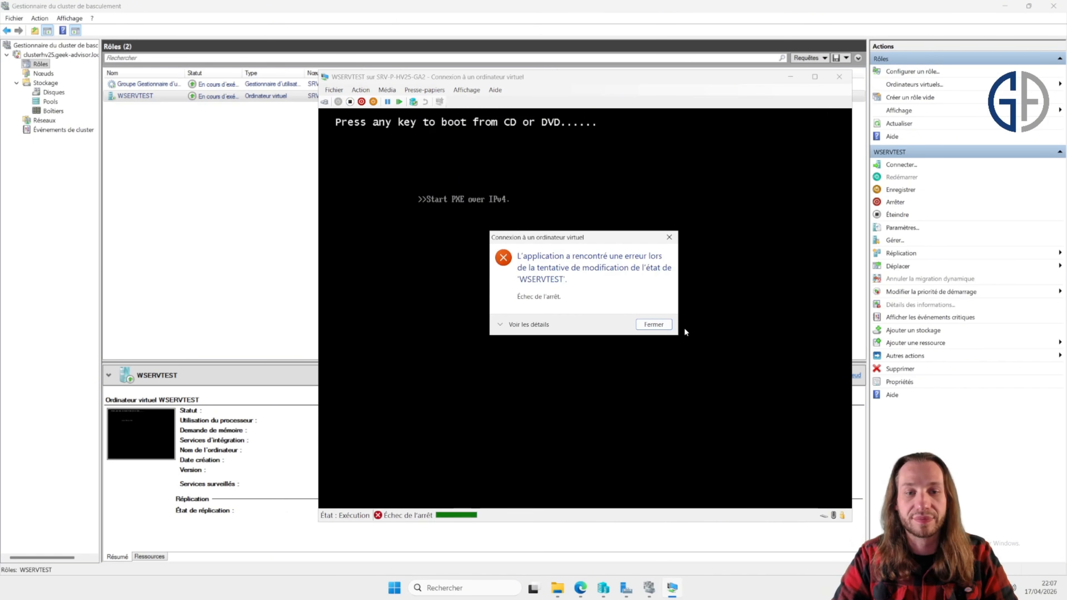
{"action": "left_click", "coordinate": [653, 326]}
{"action": "left_click", "coordinate": [350, 101]}
{"action": "key", "text": "Return"}
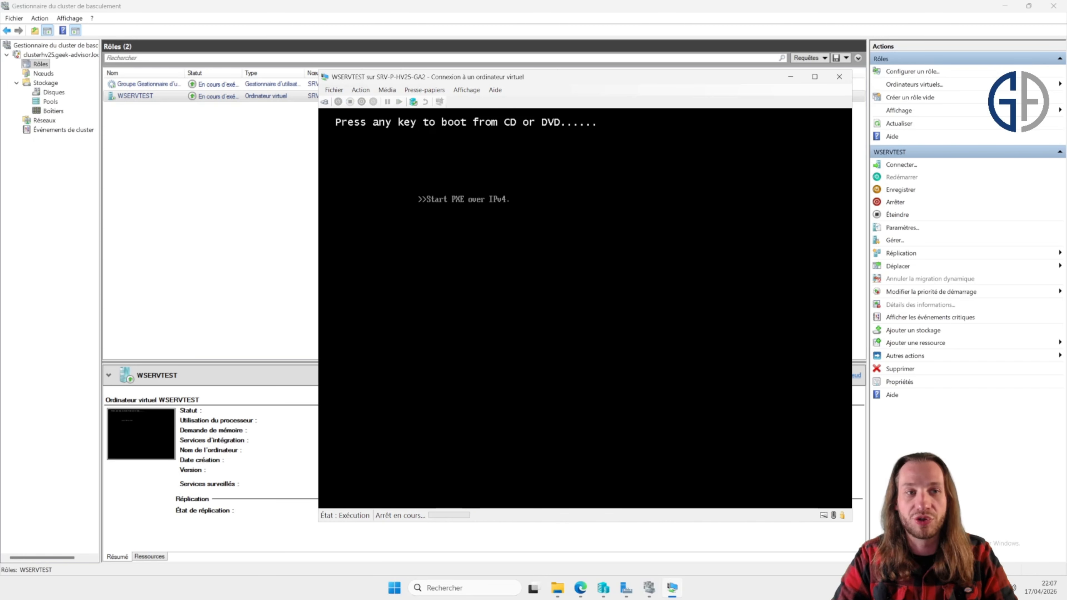
{"action": "left_click", "coordinate": [338, 102]}
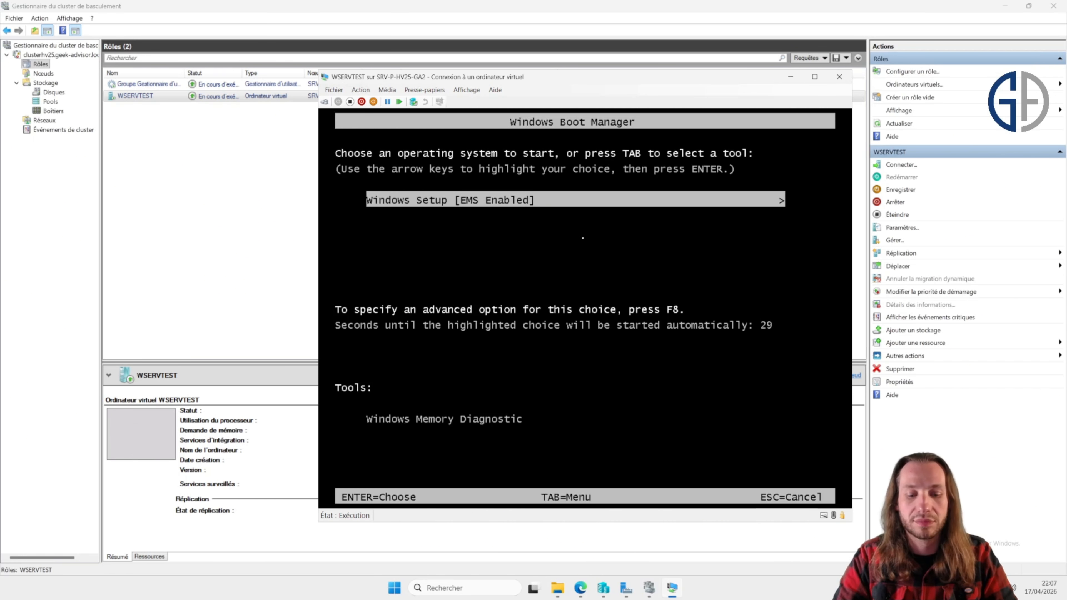
{"action": "key", "text": "Return"}
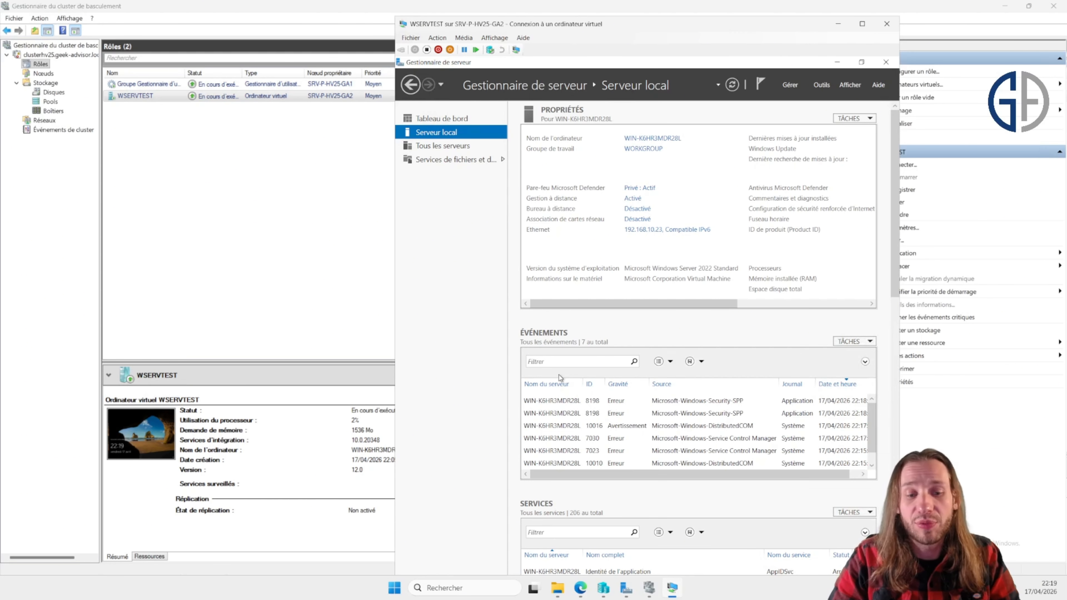
Step: Open a Command Prompt by searching for cmd
{"action": "key", "text": "super+r"}
{"action": "key", "text": "Escape"}
{"action": "left_click", "coordinate": [402, 587]}
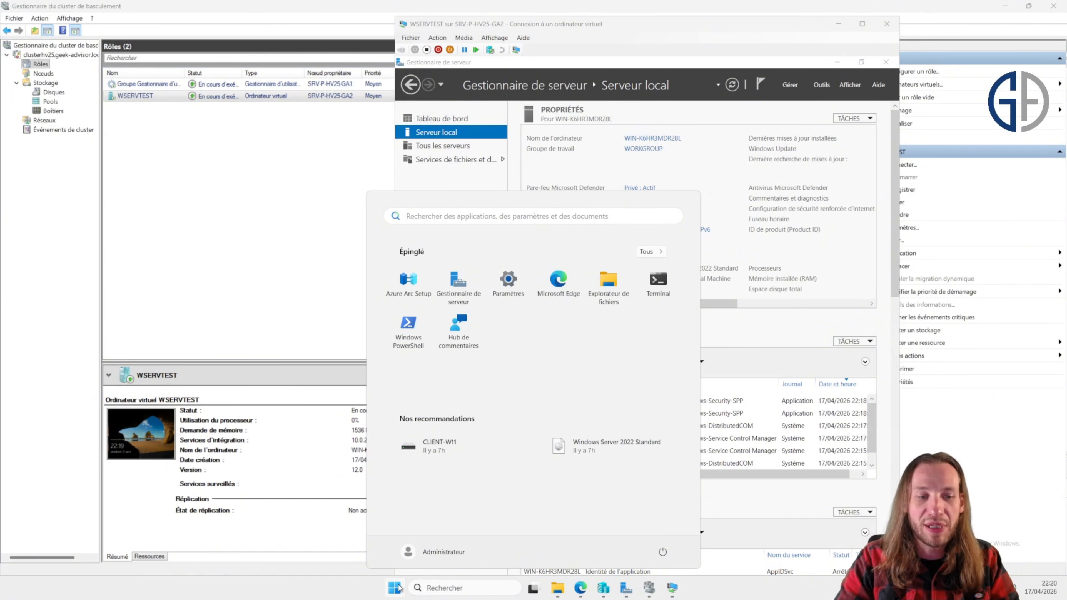
{"action": "type", "text": "cmd"}
{"action": "key", "text": "Return"}
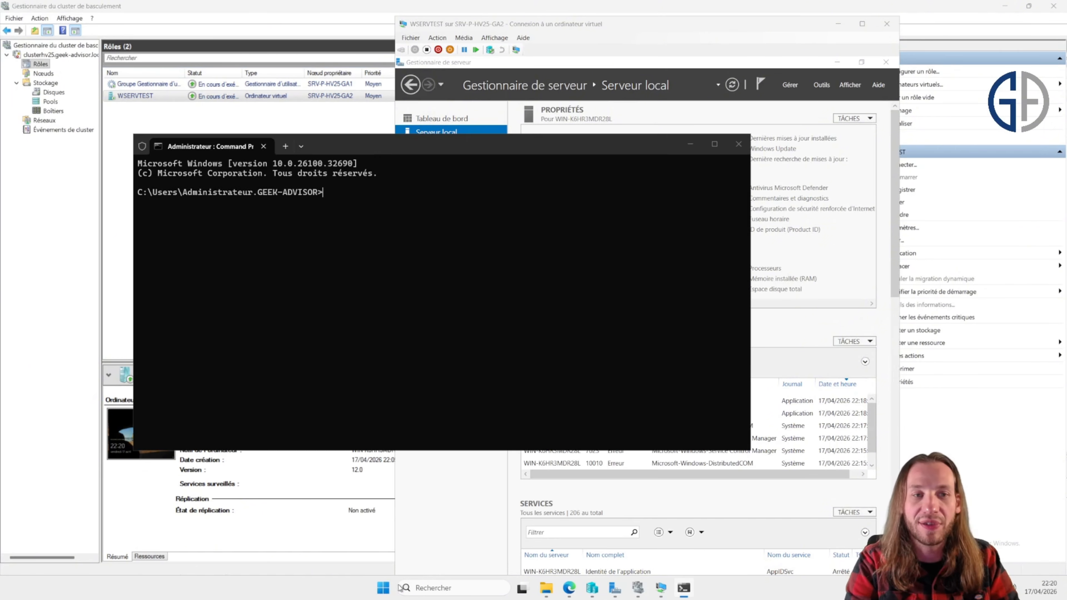
Step: Run a continuous ping to 192.168.10.23 with ping 192.168.10.23 -t
{"action": "type", "text": "ping 192."}
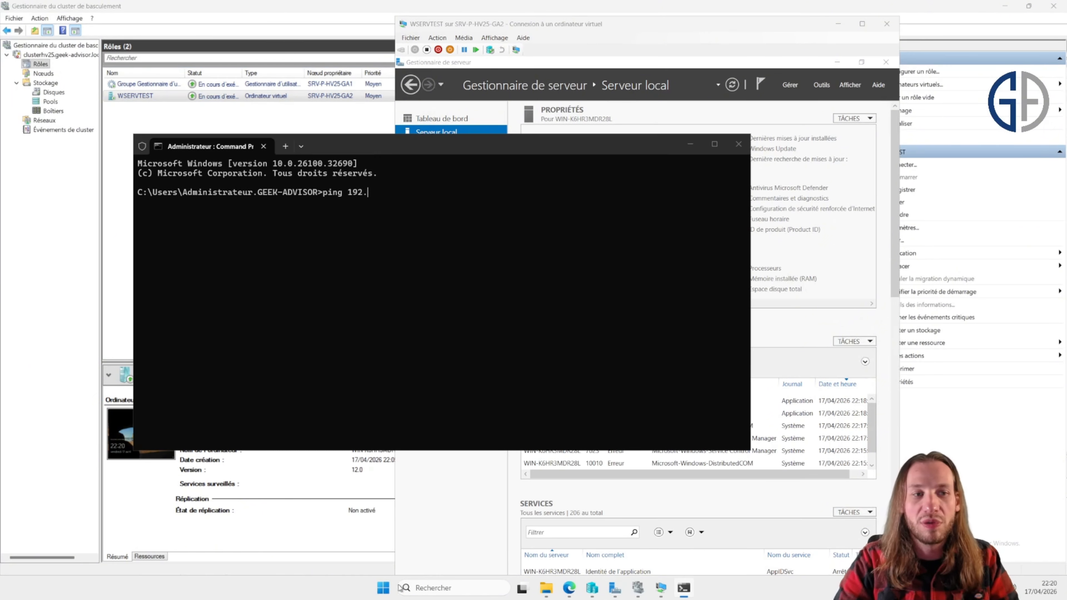
{"action": "type", "text": "168.10.23 -t"}
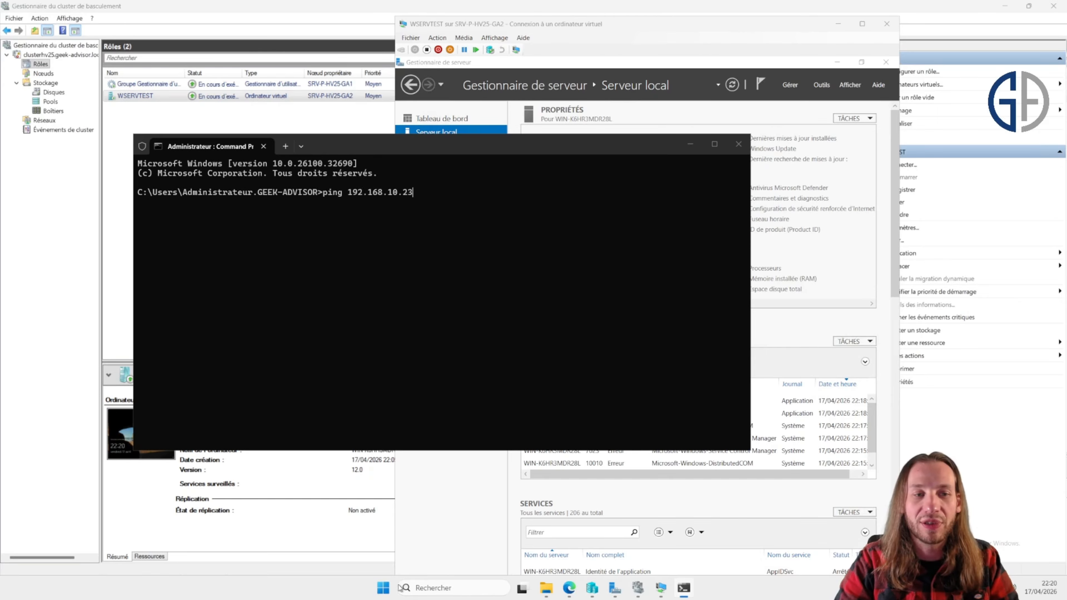
{"action": "key", "text": "Return"}
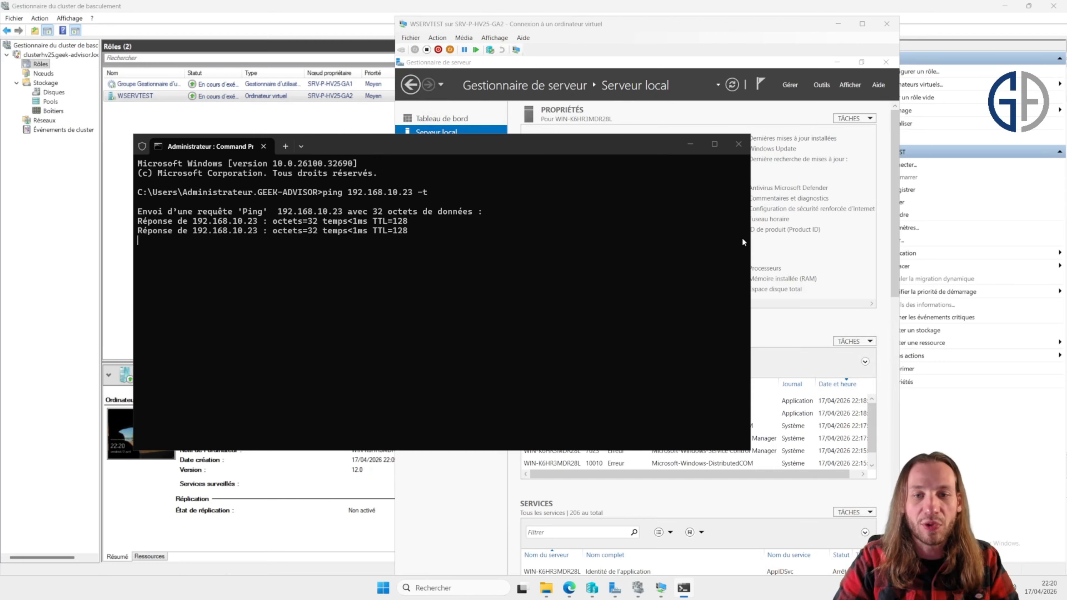
Step: Close the WSERVTEST console connection and move the Command Prompt window beside the cluster's role list
{"action": "left_click_drag", "start_coordinate": [750, 241], "coordinate": [465, 244]}
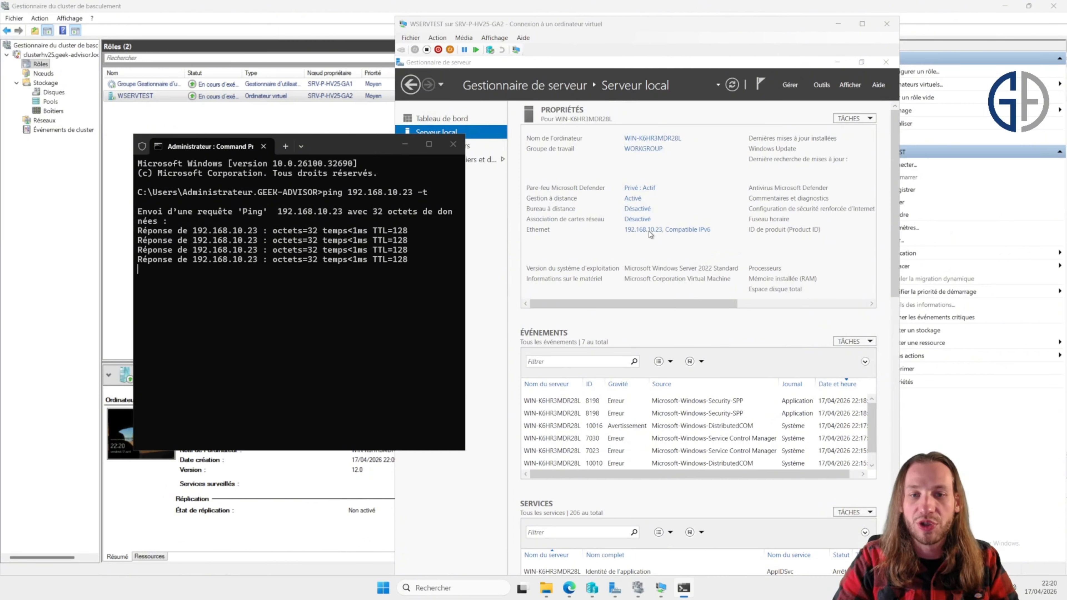
{"action": "left_click", "coordinate": [684, 210]}
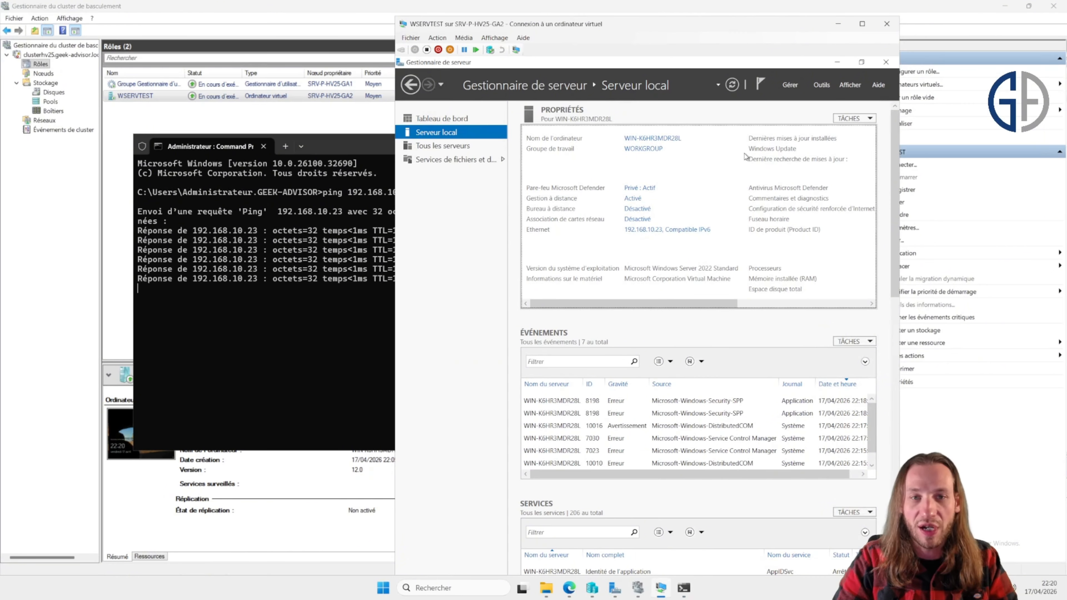
{"action": "left_click", "coordinate": [891, 25]}
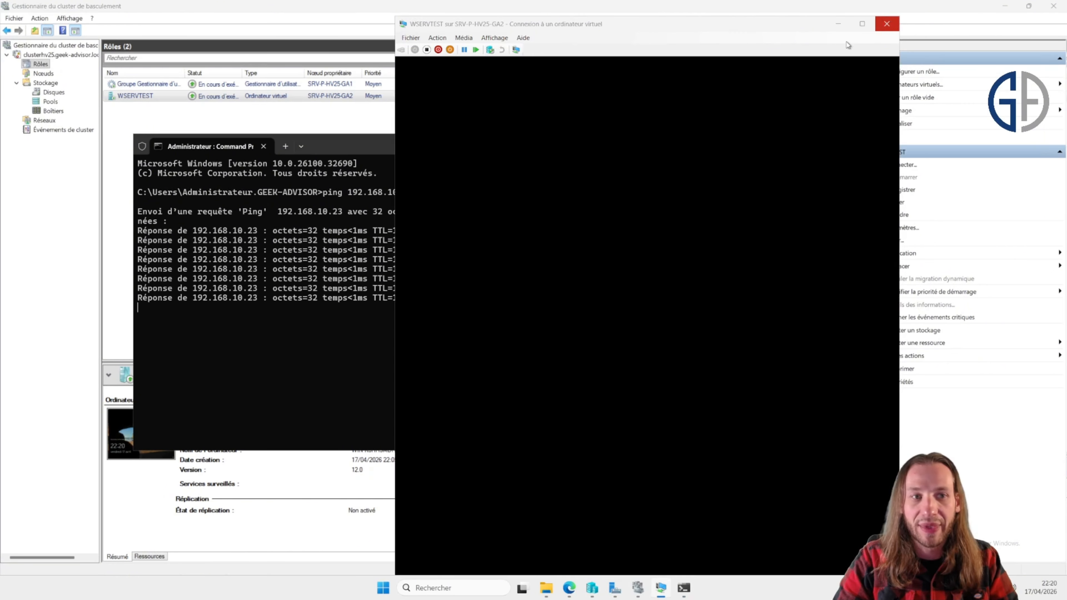
{"action": "left_click_drag", "start_coordinate": [395, 154], "coordinate": [761, 128]}
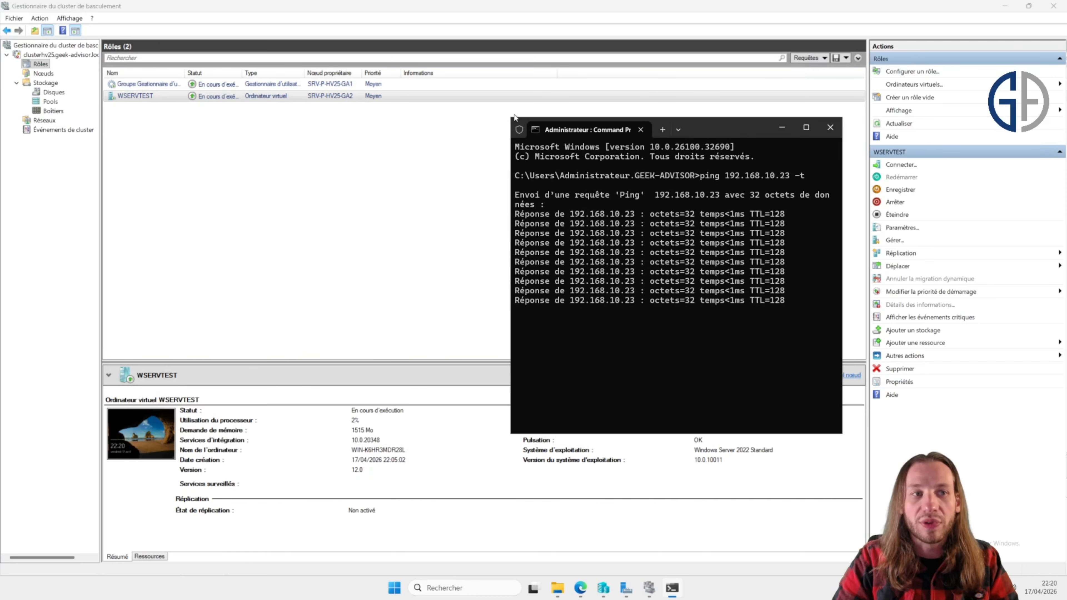
Step: Live-migrate the WSERVTEST virtual machine to the selected node SRV-P-HV25-GA1
{"action": "left_click", "coordinate": [342, 97]}
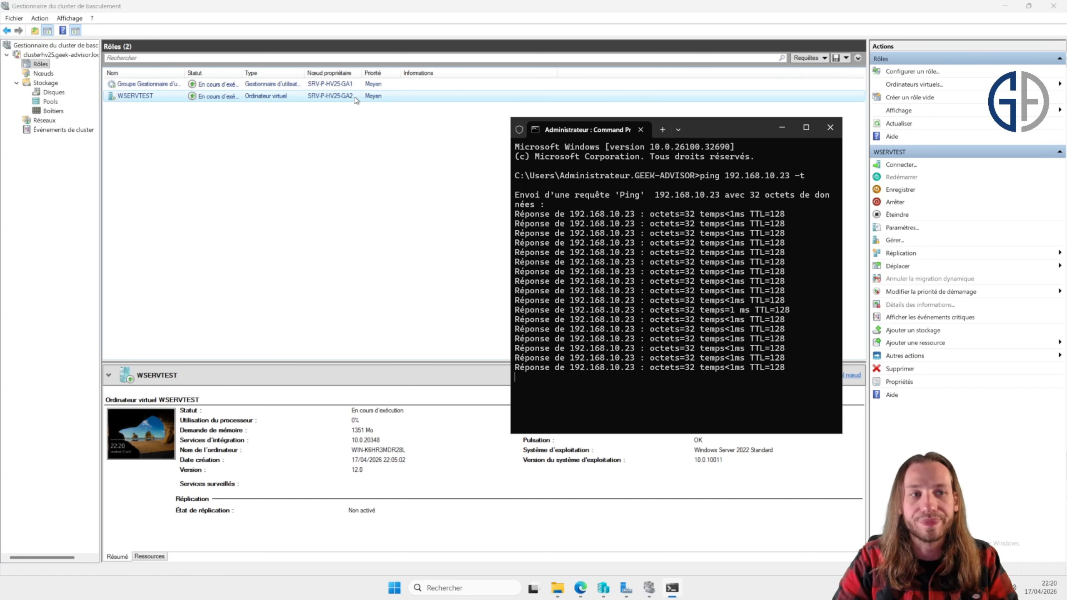
{"action": "left_click", "coordinate": [626, 143]}
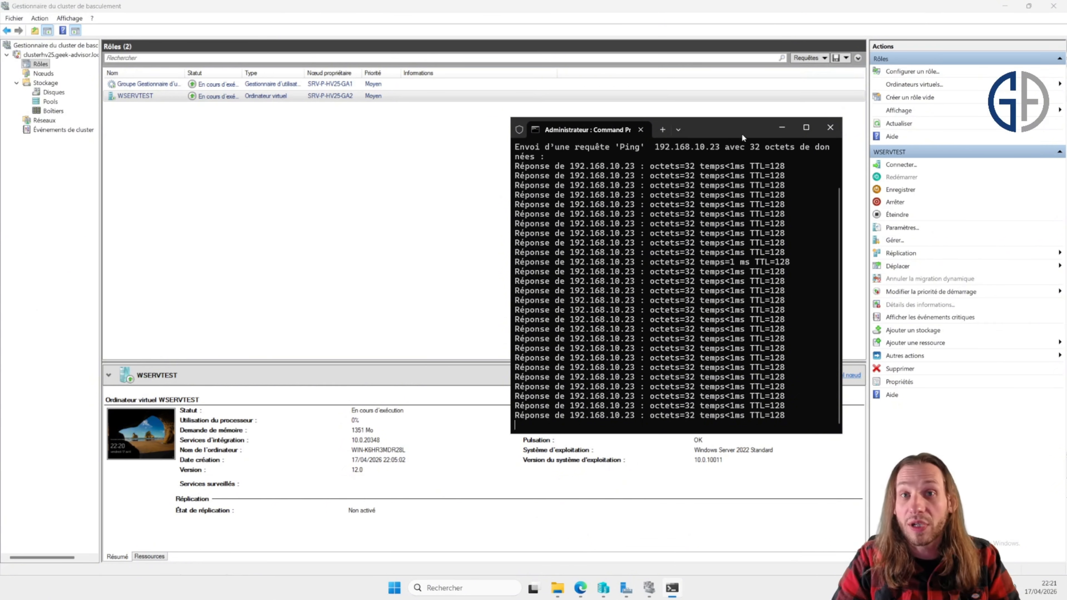
{"action": "left_click", "coordinate": [184, 98]}
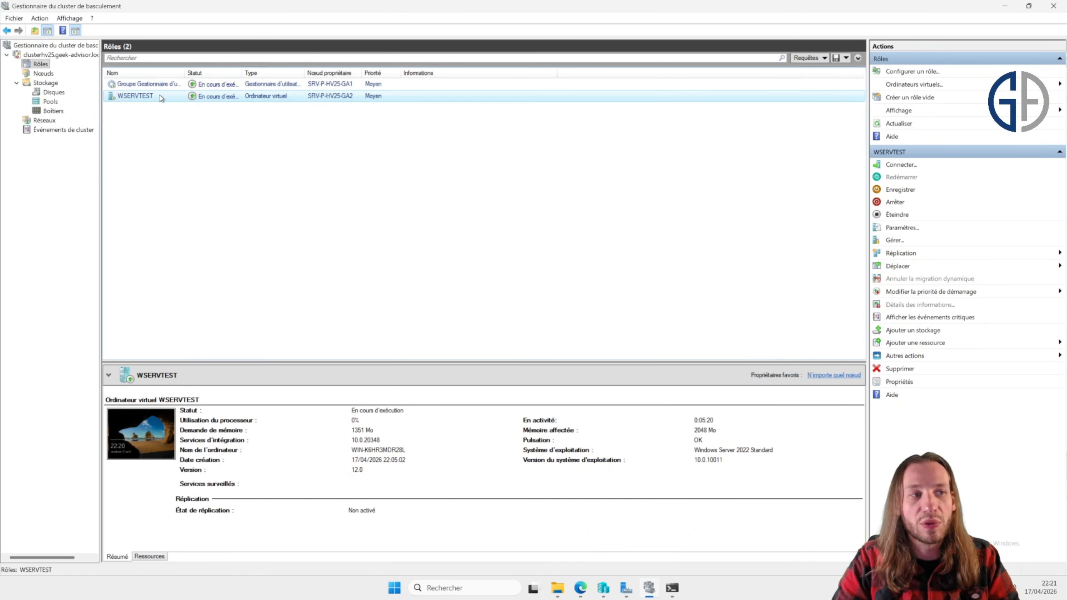
{"action": "left_click", "coordinate": [902, 268]}
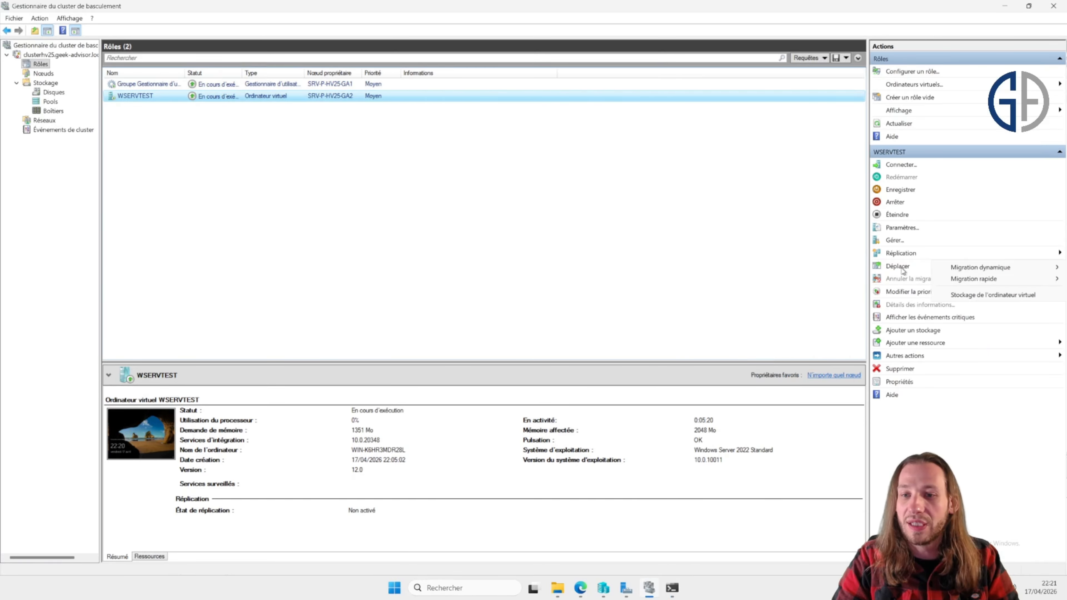
{"action": "mouse_move", "coordinate": [941, 268]}
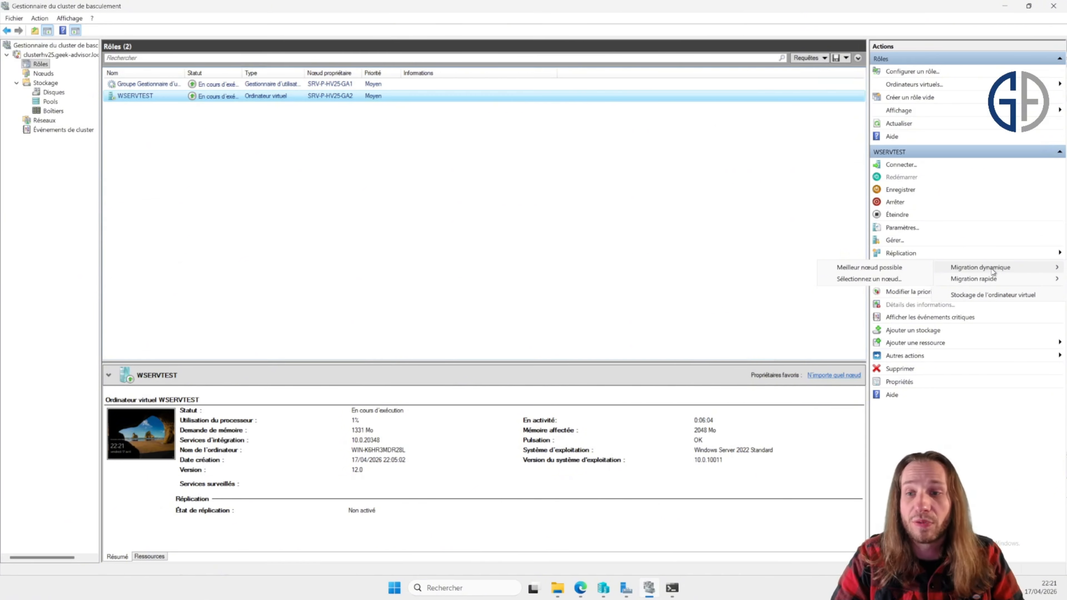
{"action": "left_click", "coordinate": [897, 279]}
{"action": "left_click", "coordinate": [475, 251]}
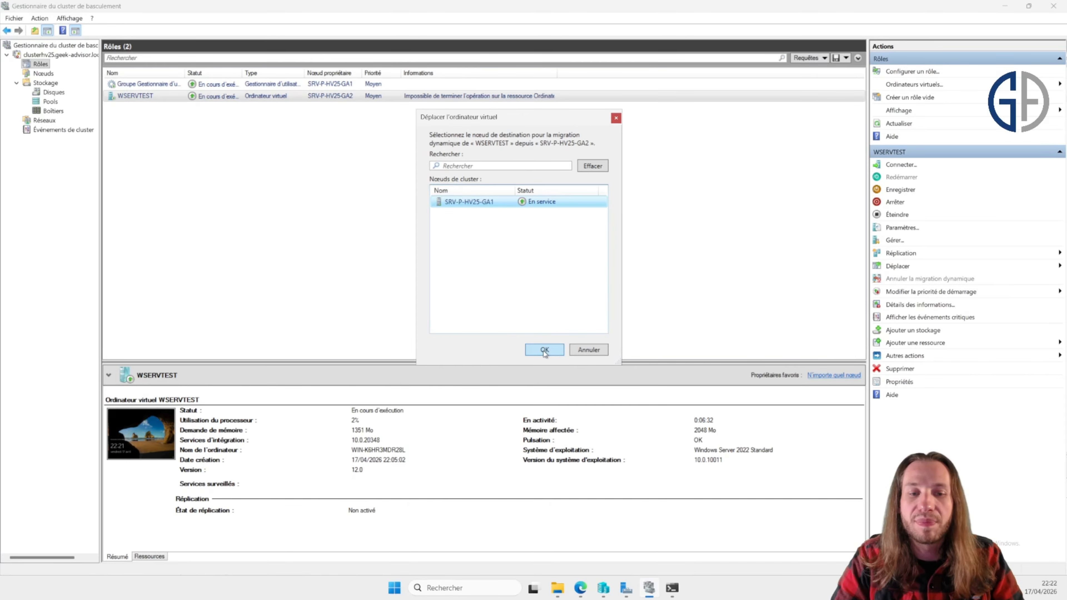
{"action": "left_click", "coordinate": [544, 350]}
Step: Check the running ping and confirm in Hyper-V Manager which host now runs WSERVTEST
{"action": "left_click", "coordinate": [672, 587]}
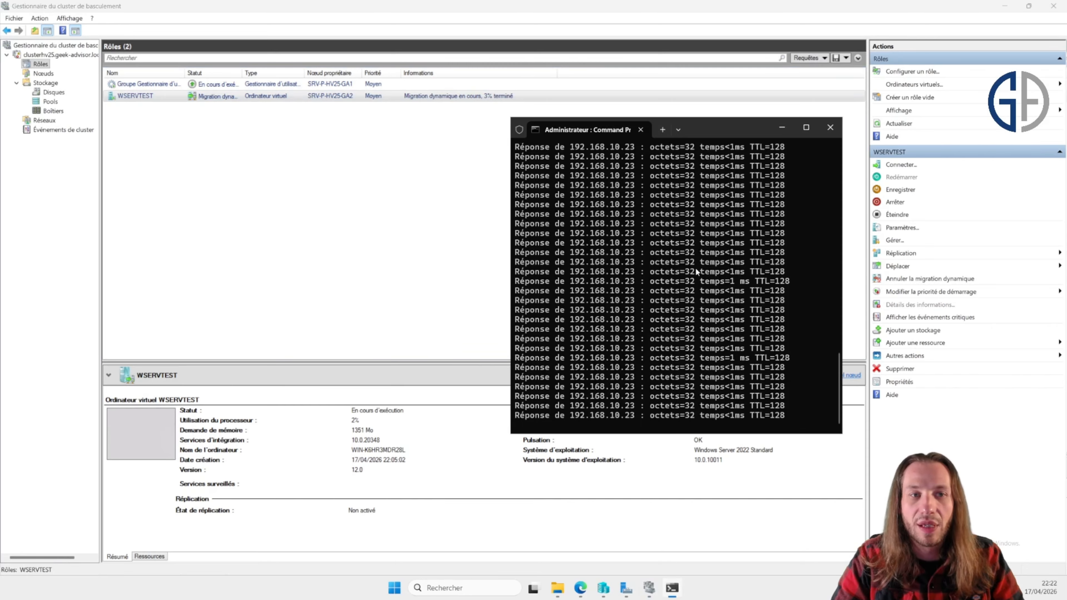
{"action": "left_click", "coordinate": [460, 97]}
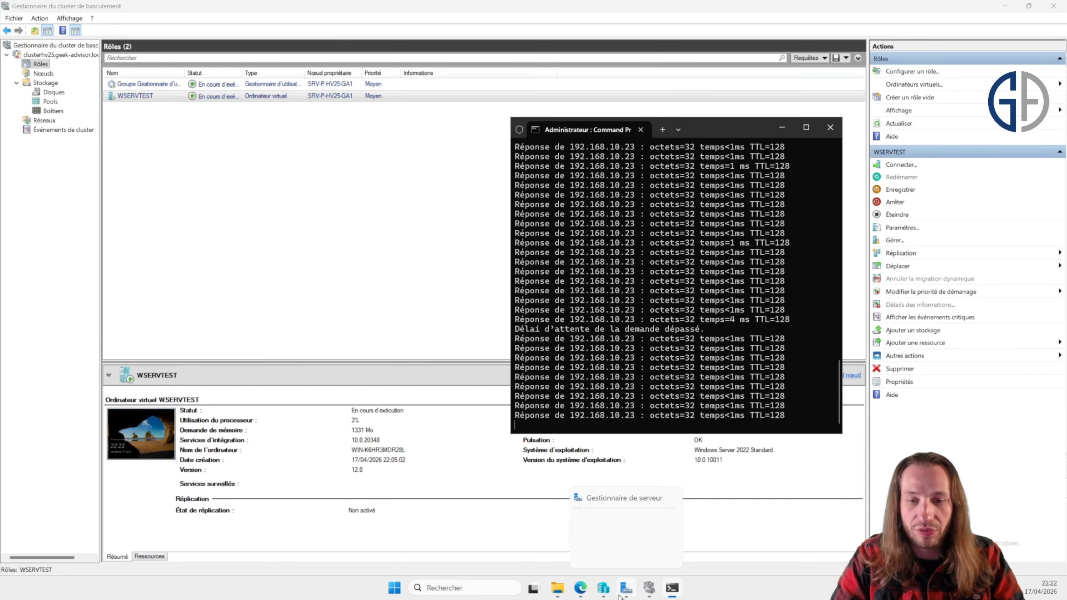
{"action": "left_click", "coordinate": [603, 595]}
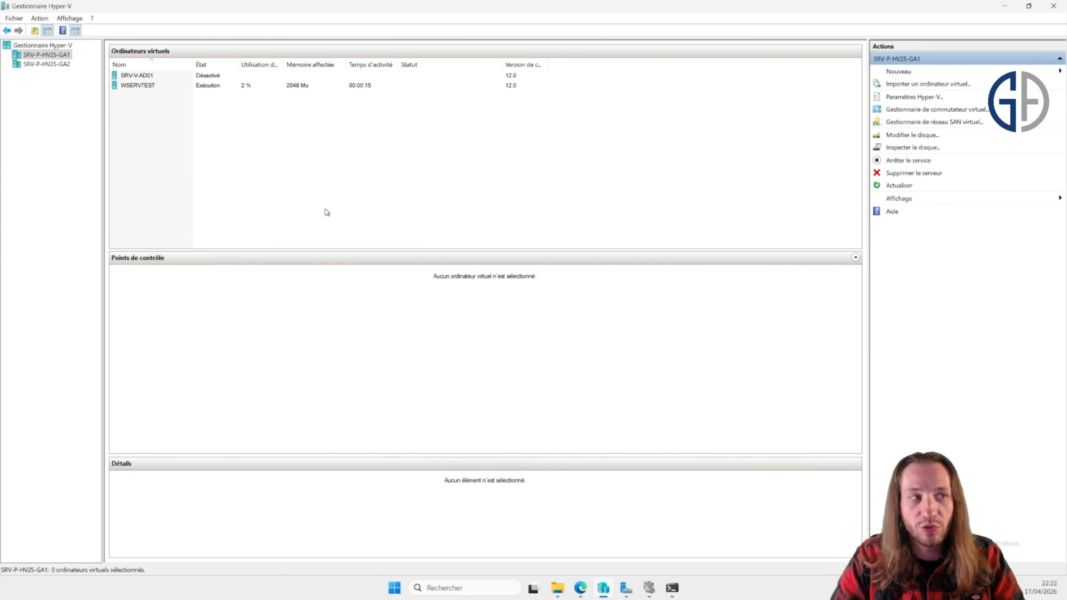
{"action": "left_click", "coordinate": [130, 88]}
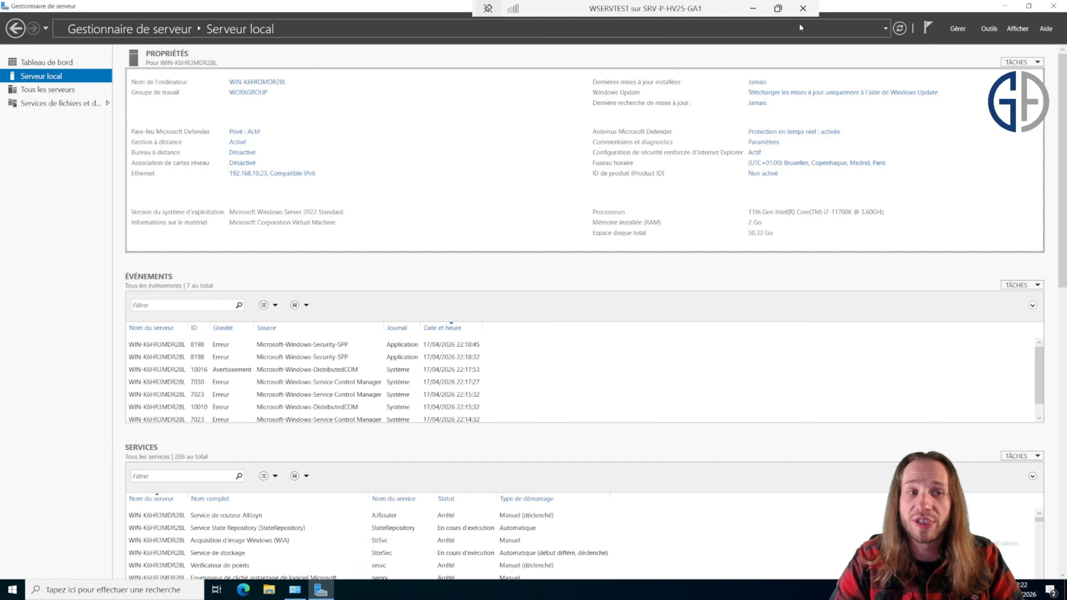
{"action": "left_click", "coordinate": [807, 8]}
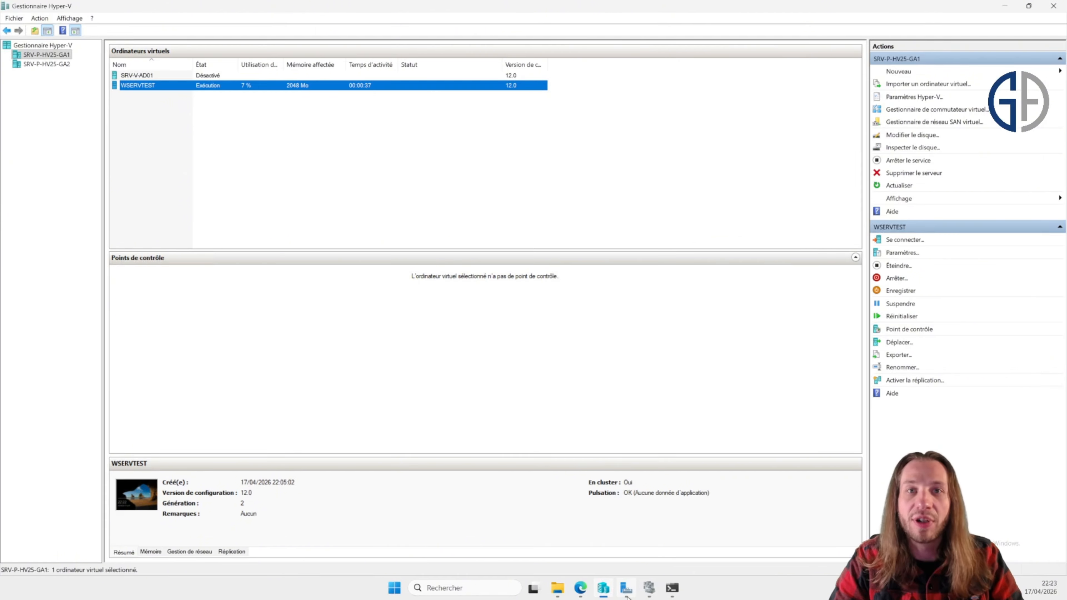
{"action": "left_click", "coordinate": [626, 593]}
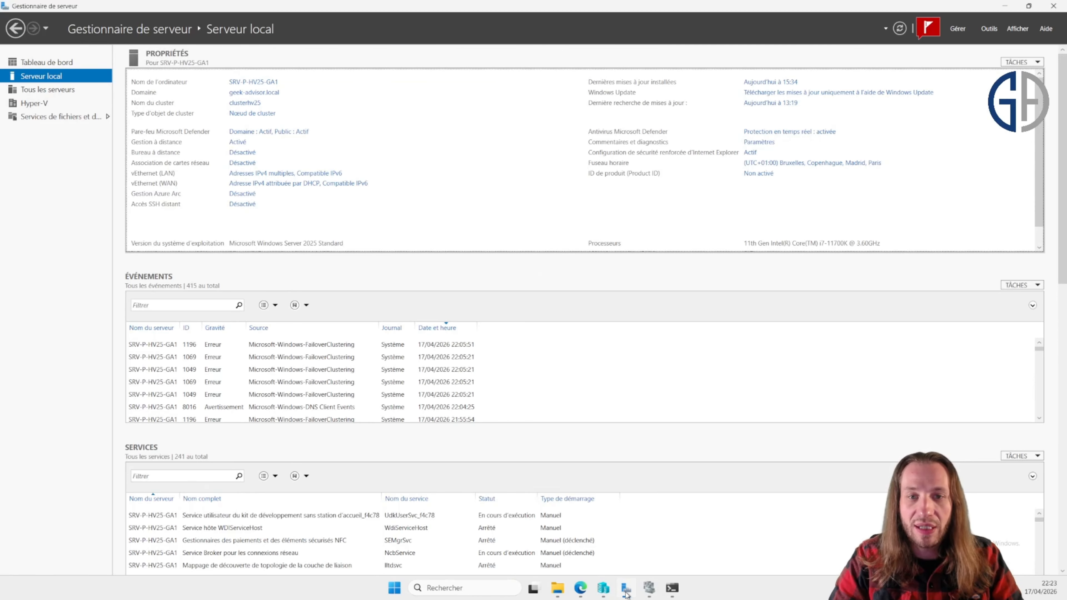
{"action": "left_click", "coordinate": [625, 592]}
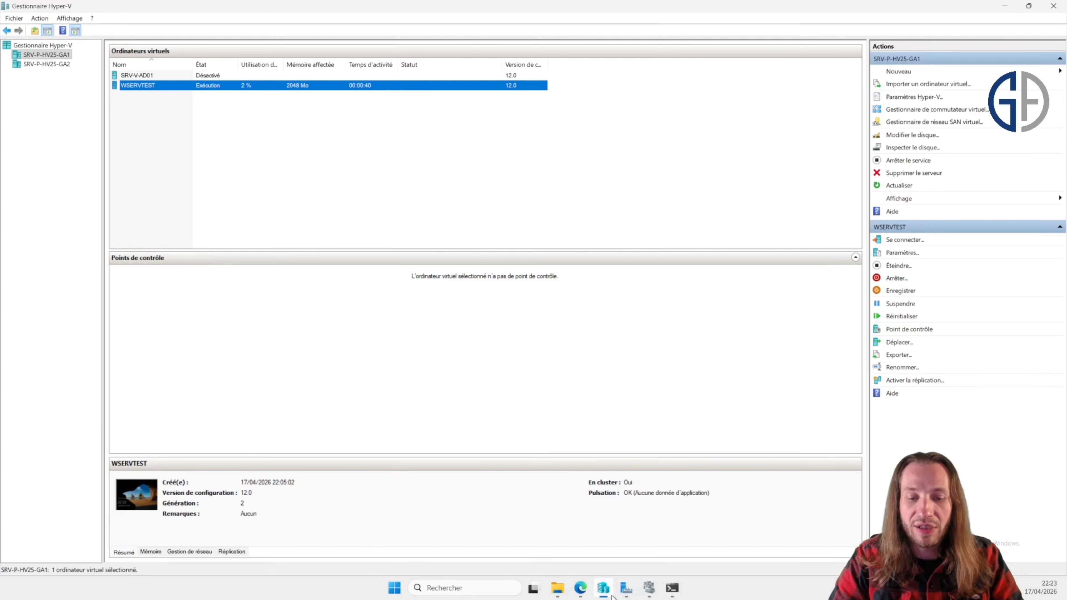
{"action": "left_click", "coordinate": [649, 590]}
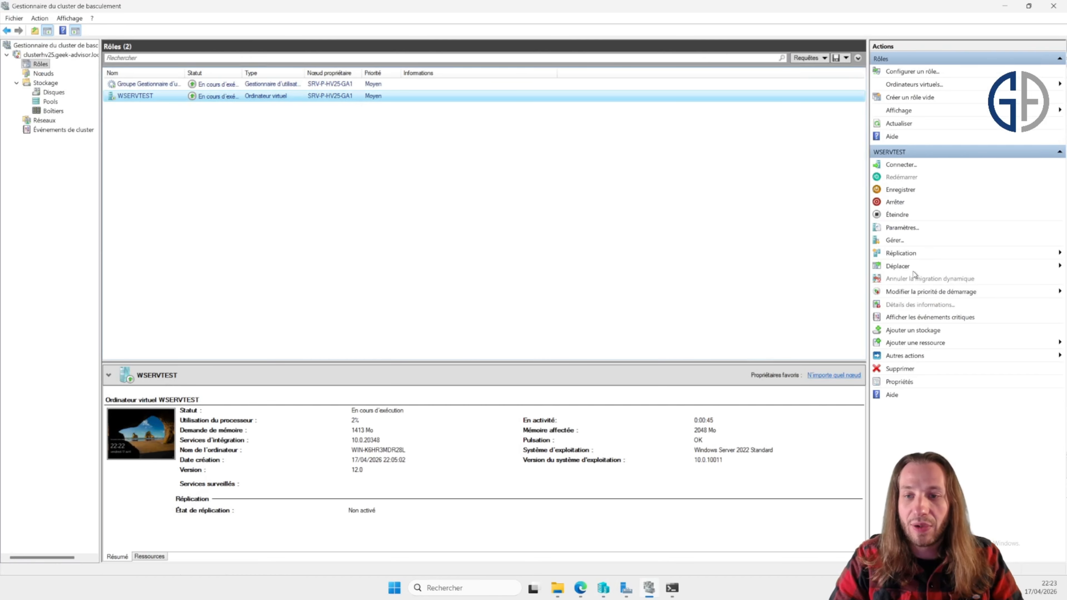
Step: Quick-migrate WSERVTEST to the selected node SRV-P-HV25-GA2 while keeping the ping window in view
{"action": "left_click", "coordinate": [902, 267]}
{"action": "mouse_move", "coordinate": [977, 283]}
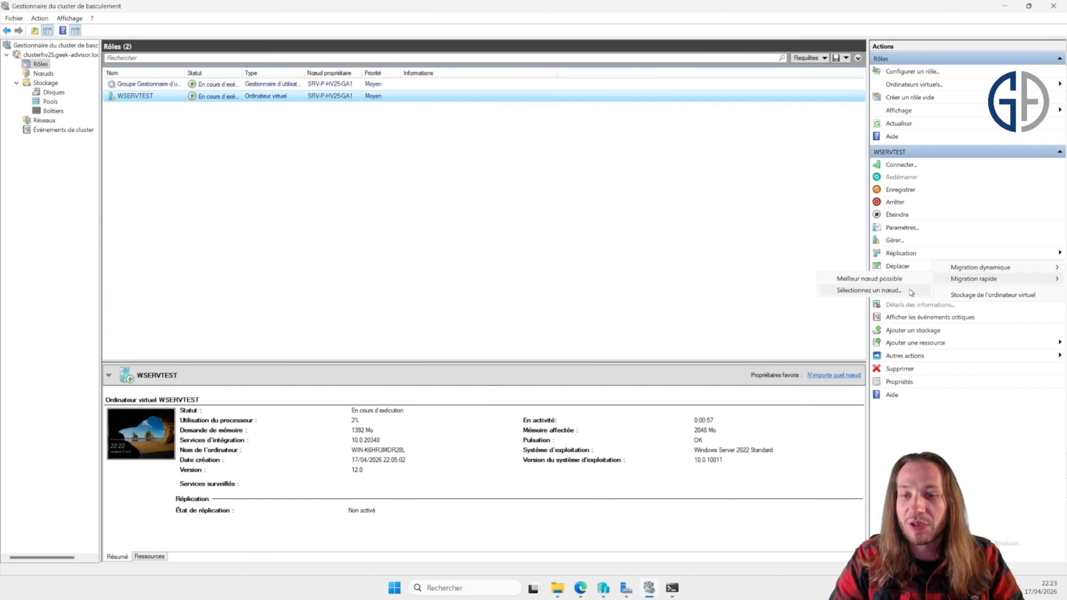
{"action": "left_click", "coordinate": [868, 290]}
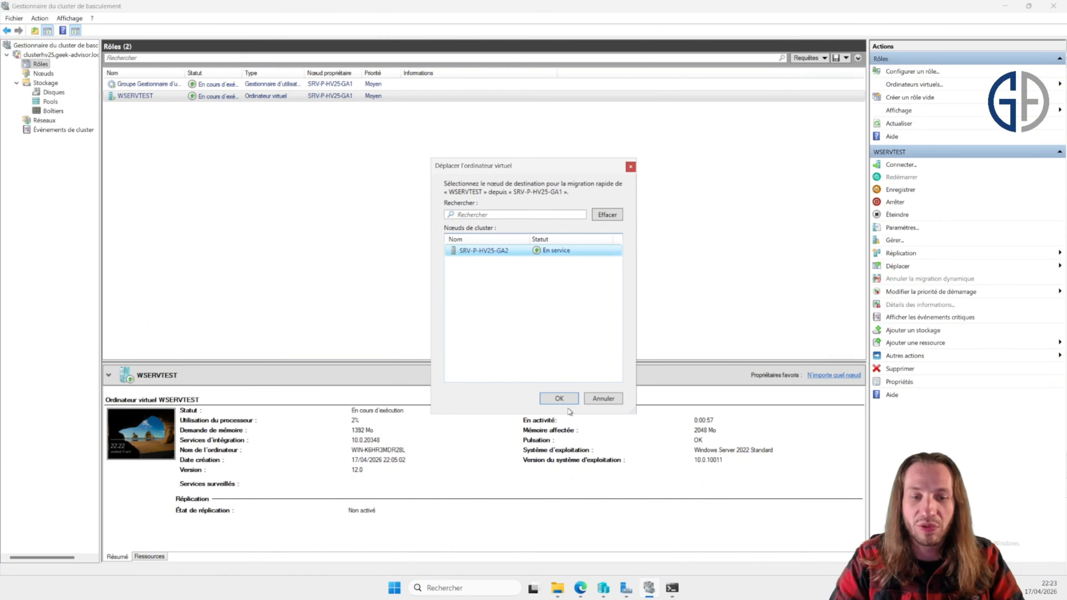
{"action": "left_click", "coordinate": [672, 588]}
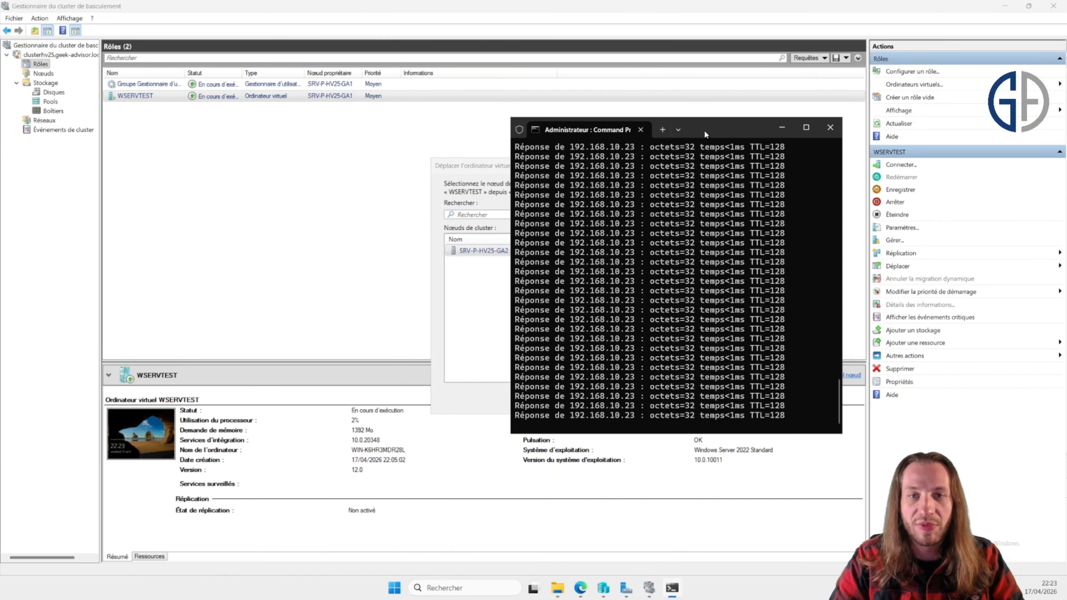
{"action": "left_click_drag", "start_coordinate": [705, 131], "coordinate": [246, 119]}
{"action": "left_click", "coordinate": [561, 399]}
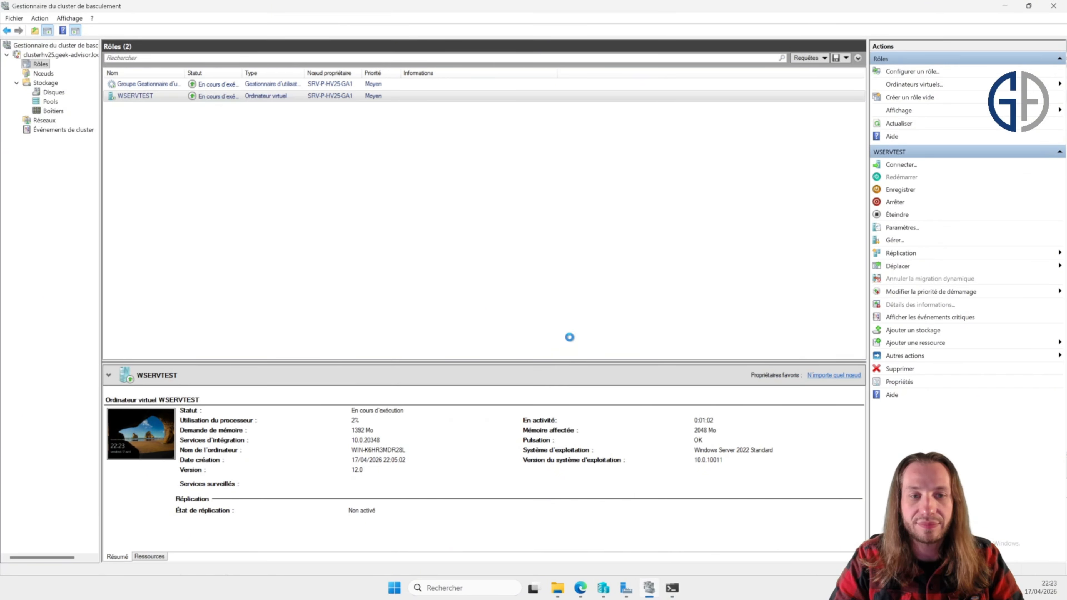
{"action": "key", "text": "alt+Tab"}
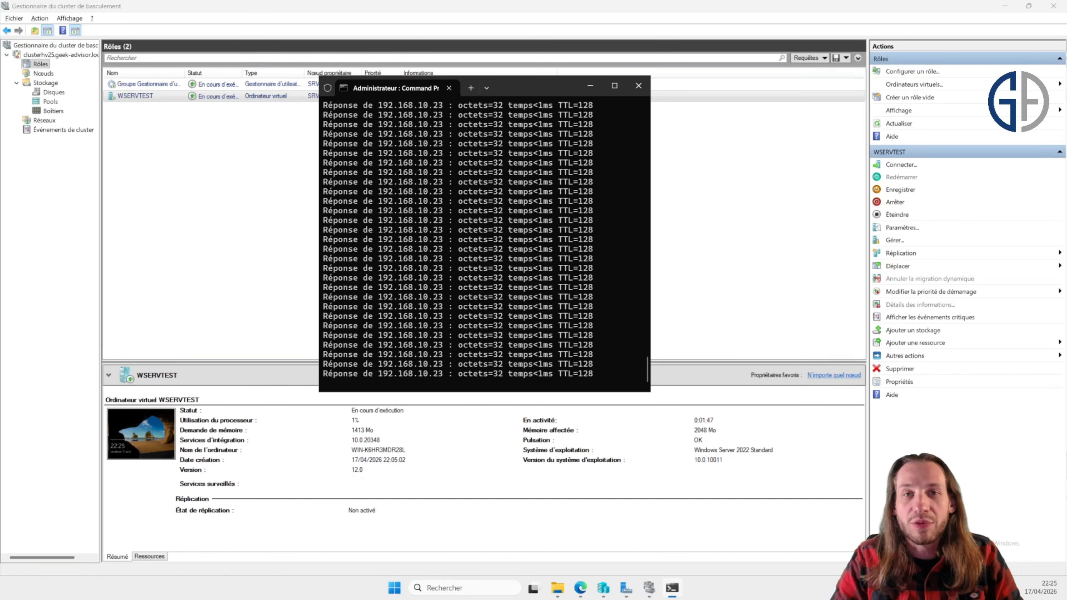
Step: Try to pause the SRV-P-HV25-GA2 node from the cluster's node list
{"action": "left_click", "coordinate": [43, 73]}
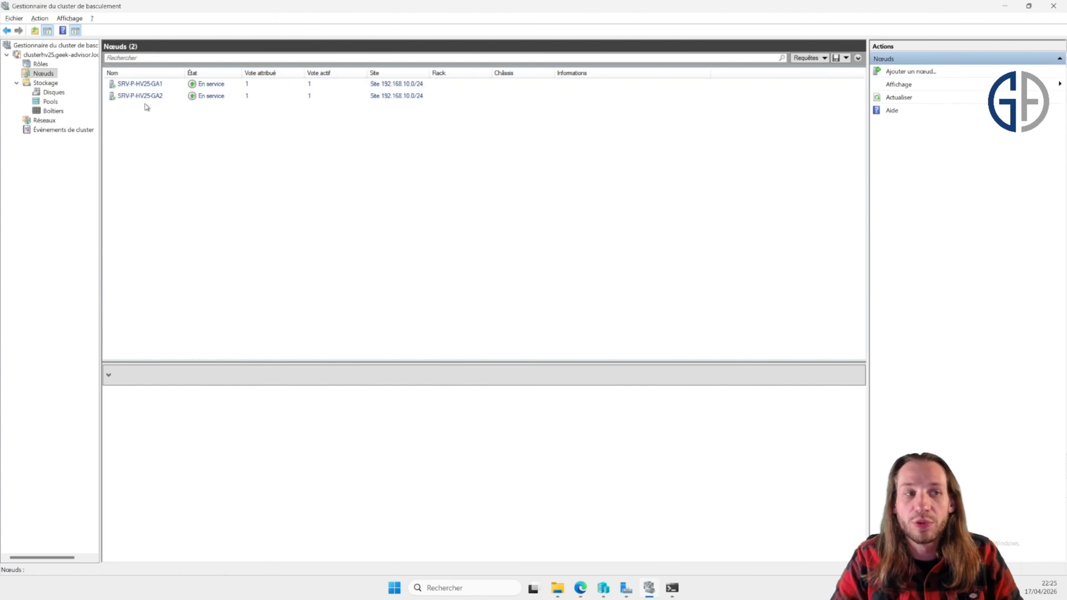
{"action": "right_click", "coordinate": [135, 101]}
{"action": "left_click", "coordinate": [156, 111]}
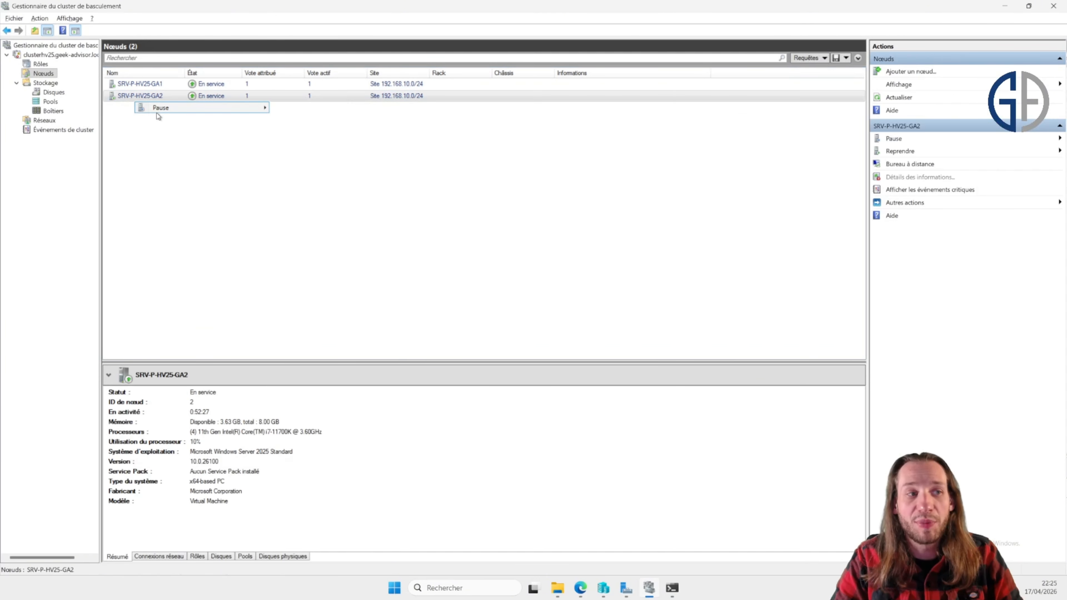
{"action": "left_click", "coordinate": [288, 110]}
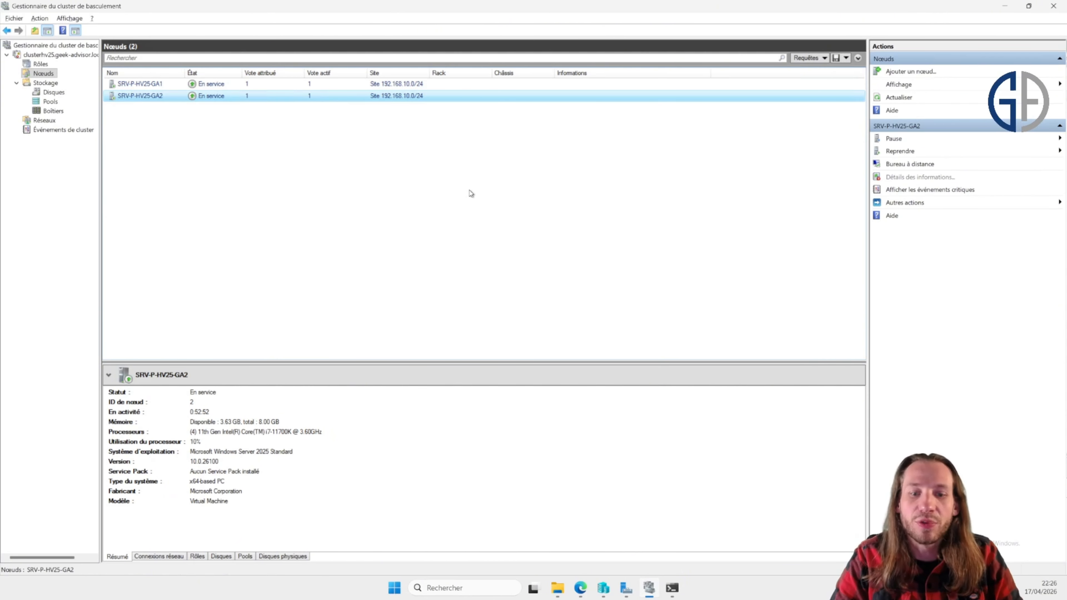
Step: Monitor the ping output alongside the node and role status of SRV-P-HV25-GA2 and WSERVTEST
{"action": "left_click", "coordinate": [673, 587]}
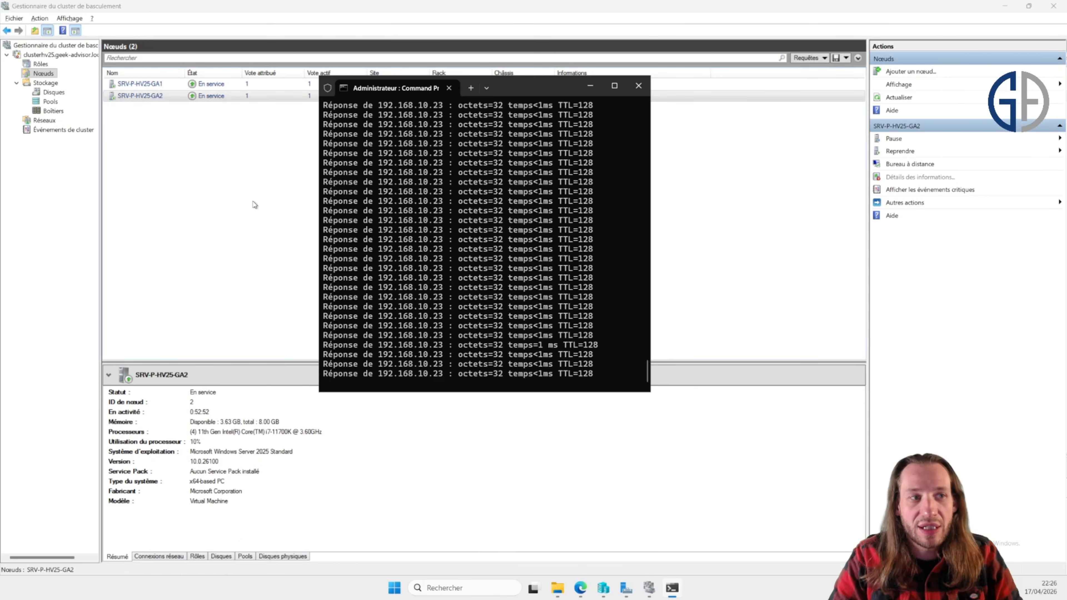
{"action": "left_click", "coordinate": [46, 65]}
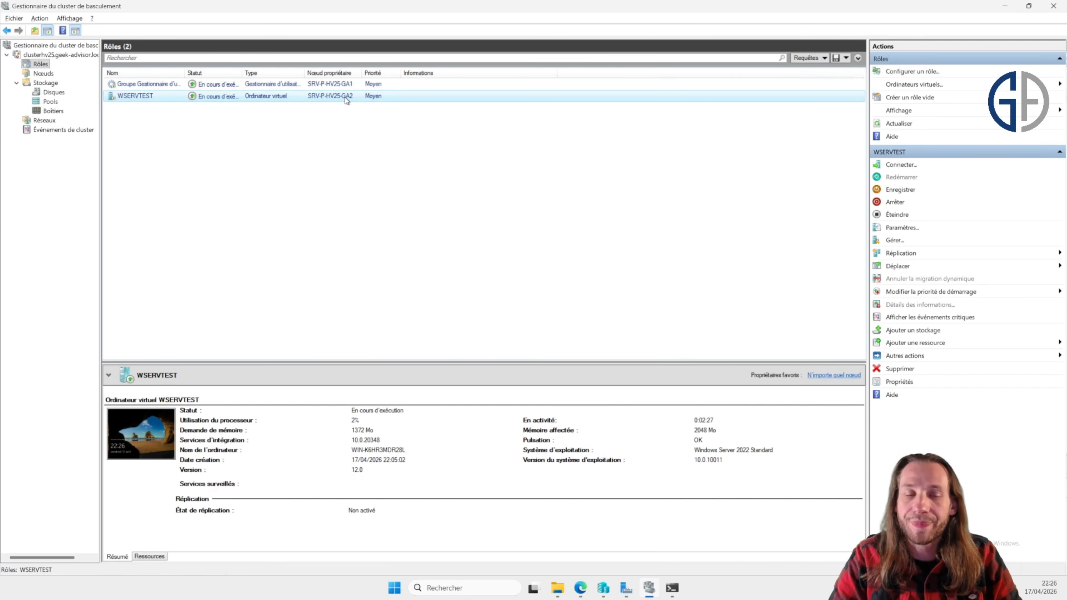
{"action": "key", "text": "alt+Tab"}
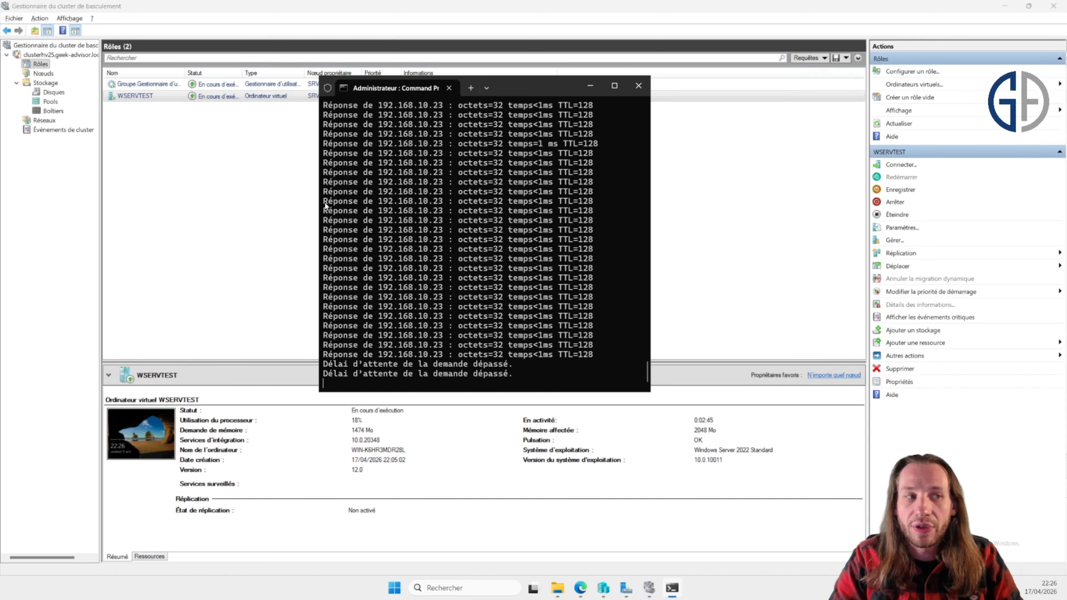
{"action": "left_click", "coordinate": [250, 120]}
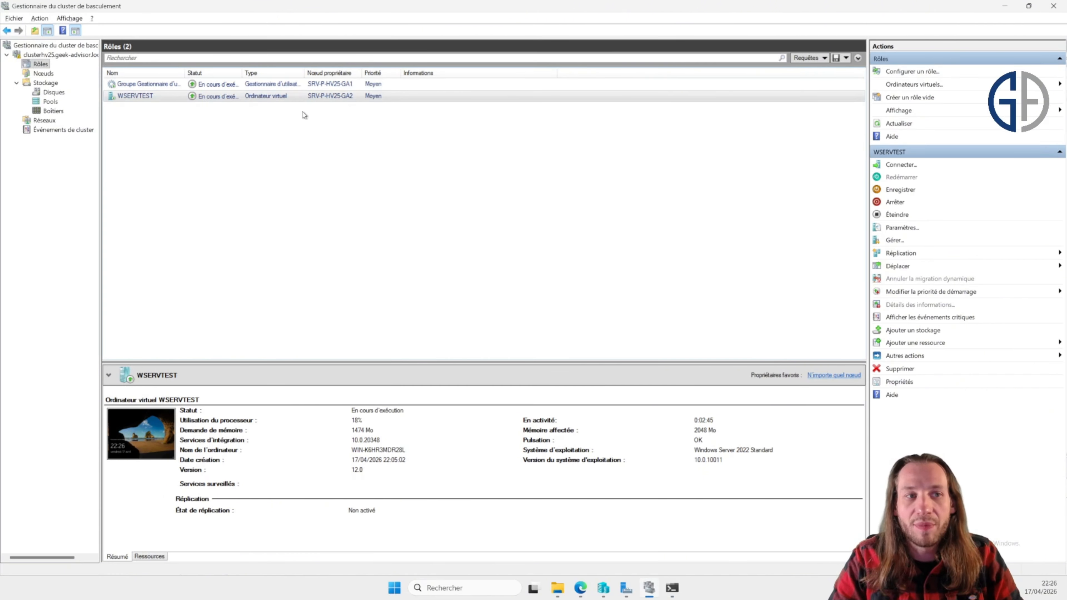
{"action": "left_click", "coordinate": [49, 73]}
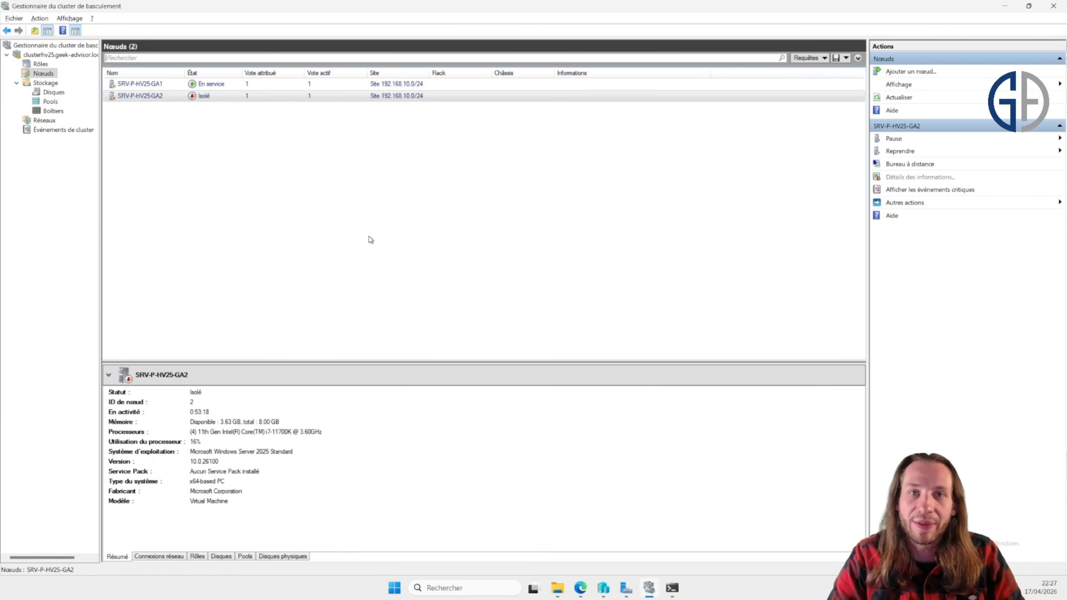
{"action": "left_click", "coordinate": [205, 97]}
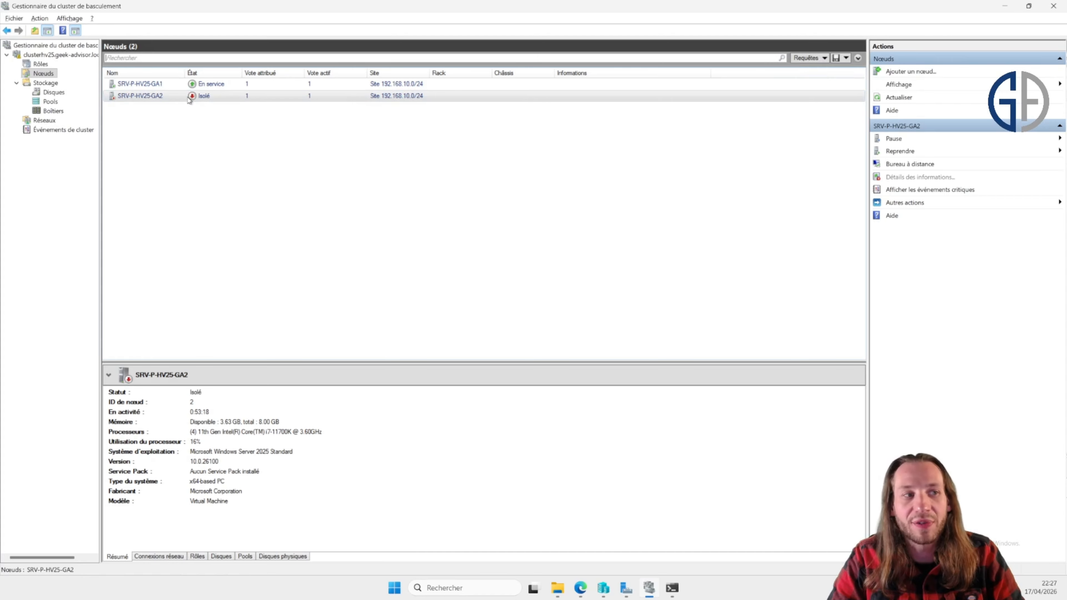
{"action": "left_click", "coordinate": [40, 64]}
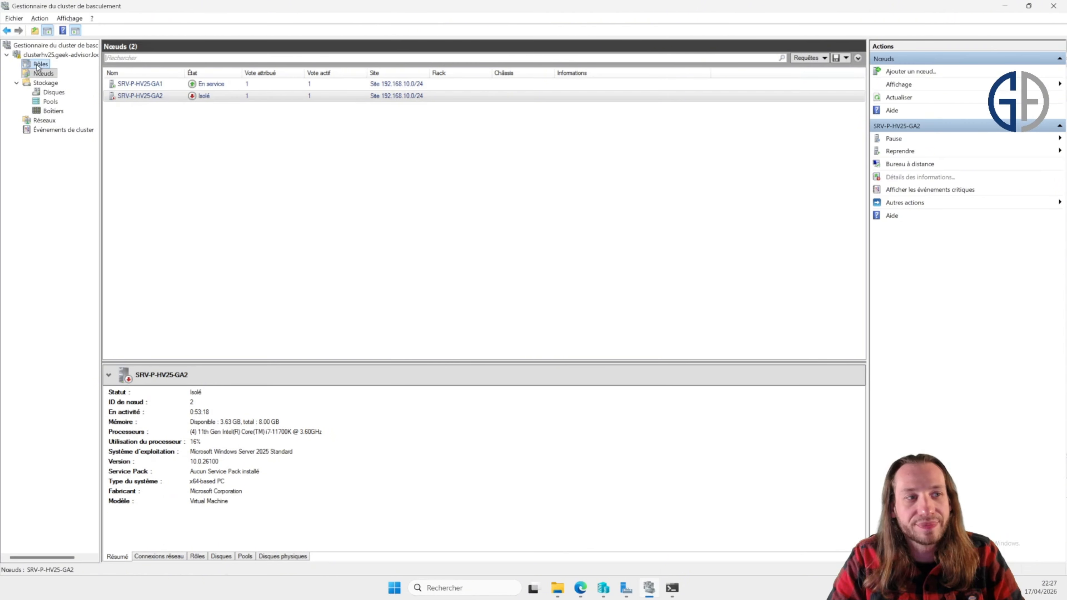
{"action": "left_click", "coordinate": [212, 99]}
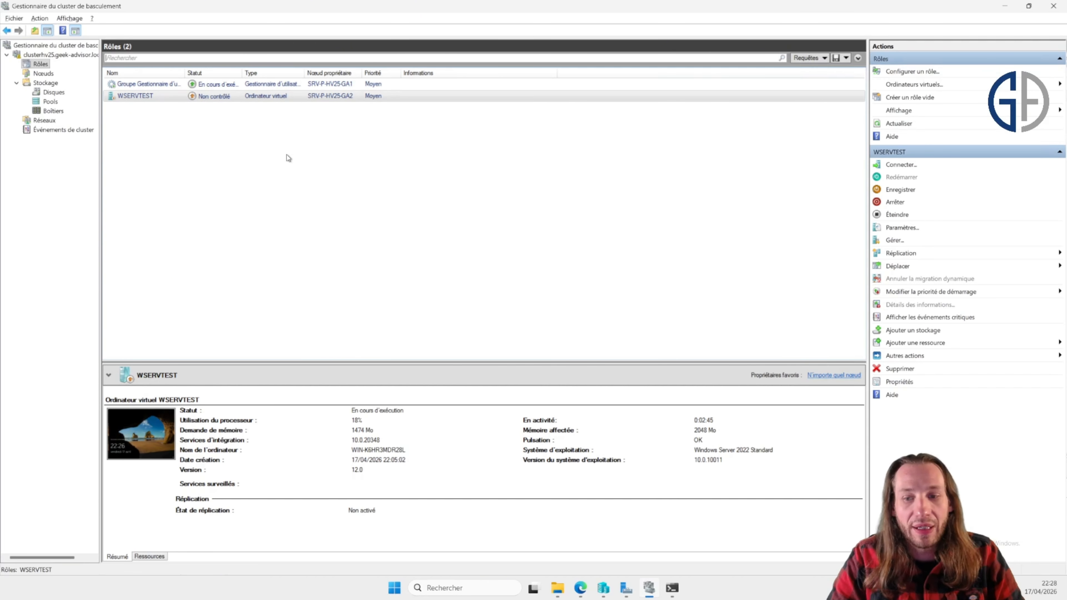
{"action": "left_click", "coordinate": [672, 588]}
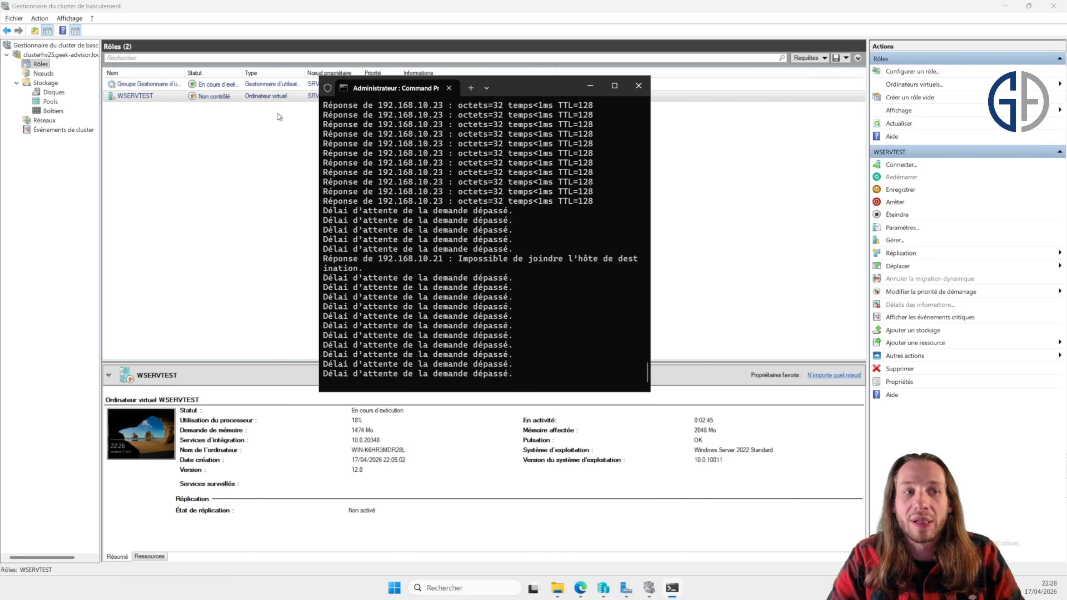
Step: Configure the SRV-V-AD01 virtual machine as a new highly available role with the High Availability Wizard
{"action": "left_click", "coordinate": [763, 215]}
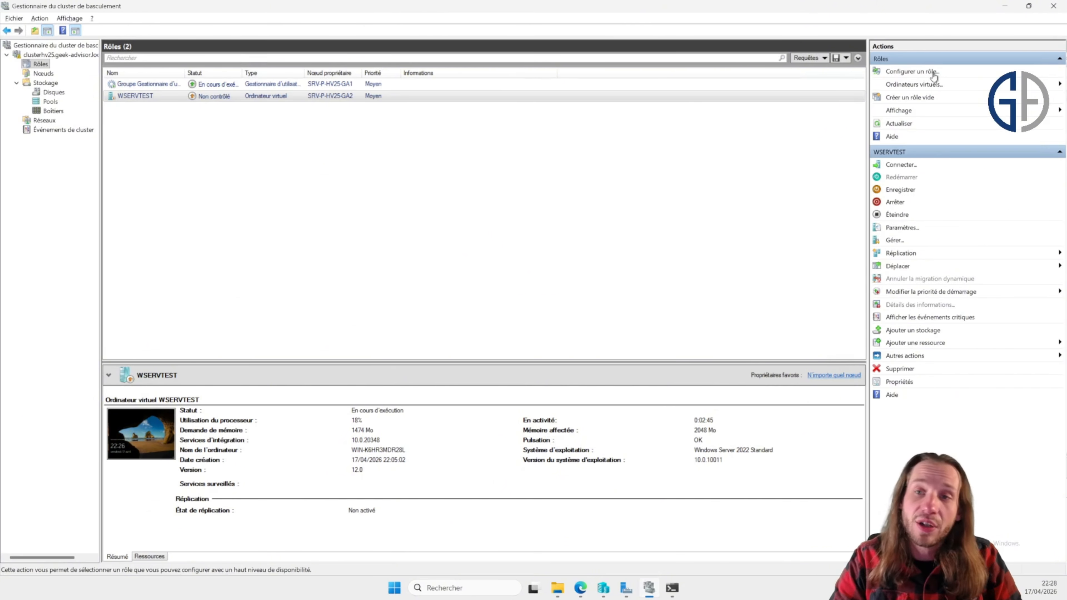
{"action": "left_click", "coordinate": [911, 72]}
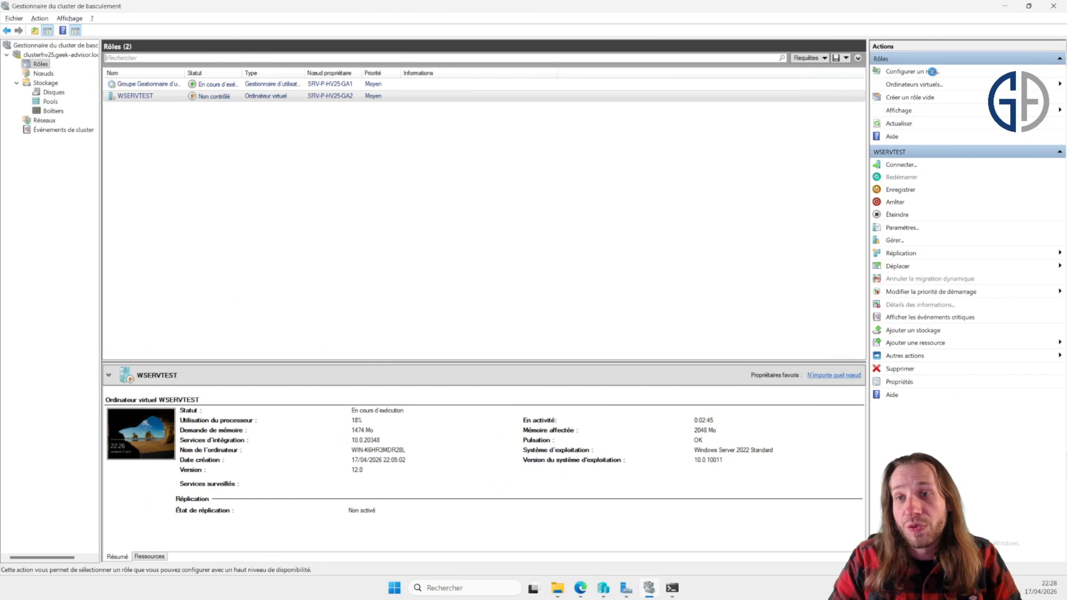
{"action": "left_click", "coordinate": [488, 289]}
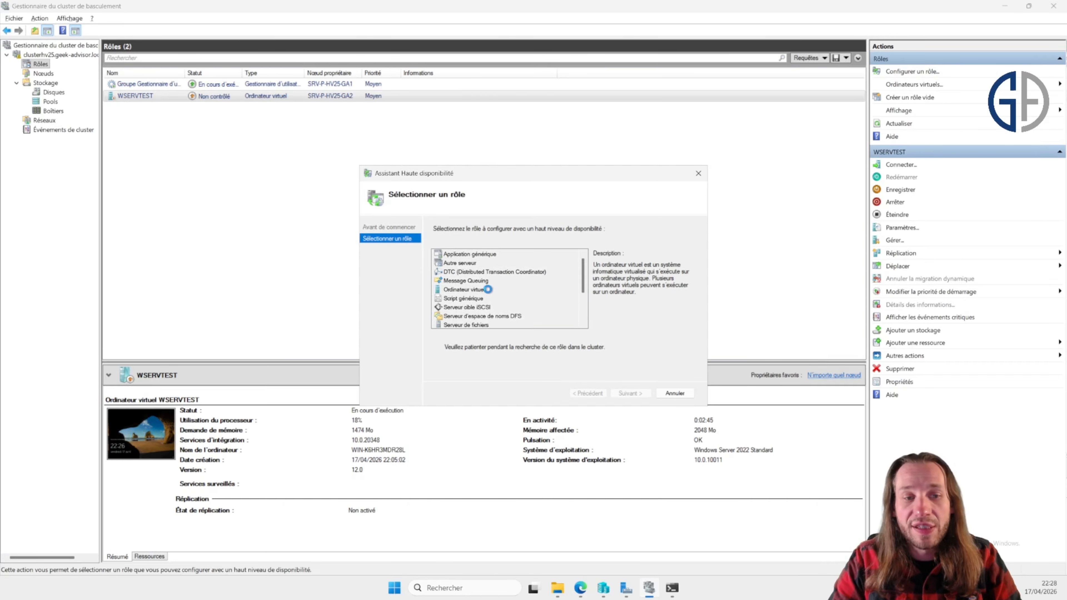
{"action": "left_click", "coordinate": [616, 393]}
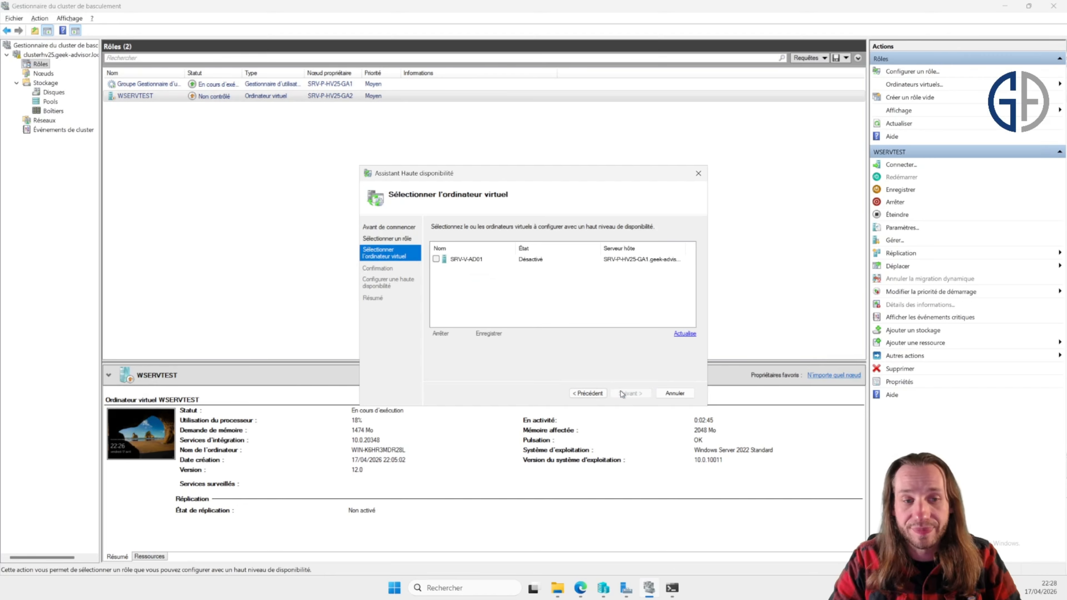
{"action": "left_click", "coordinate": [436, 259]}
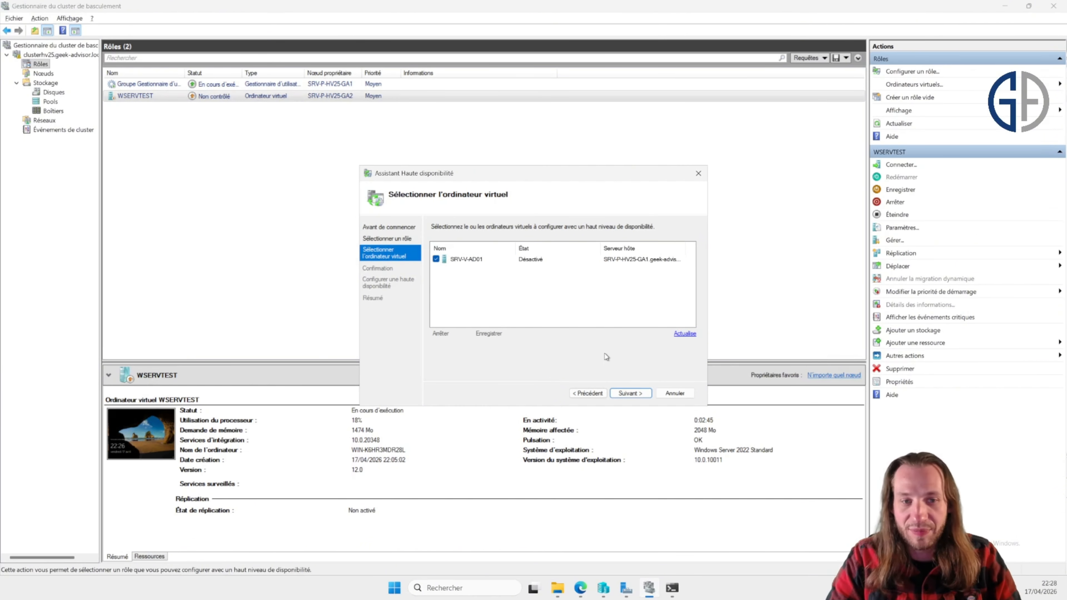
{"action": "left_click", "coordinate": [627, 395]}
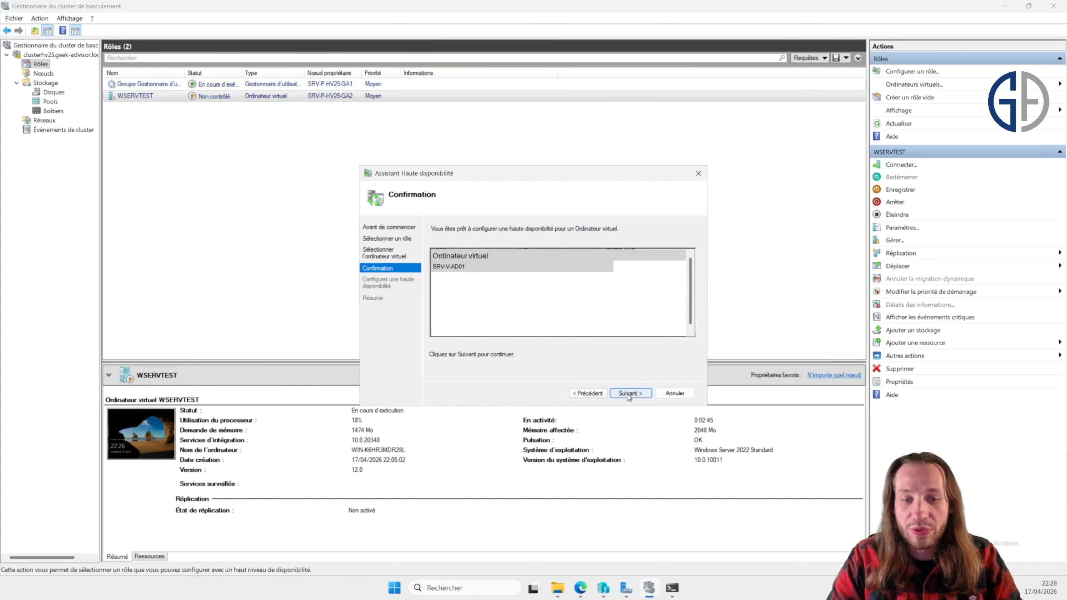
{"action": "left_click", "coordinate": [628, 395]}
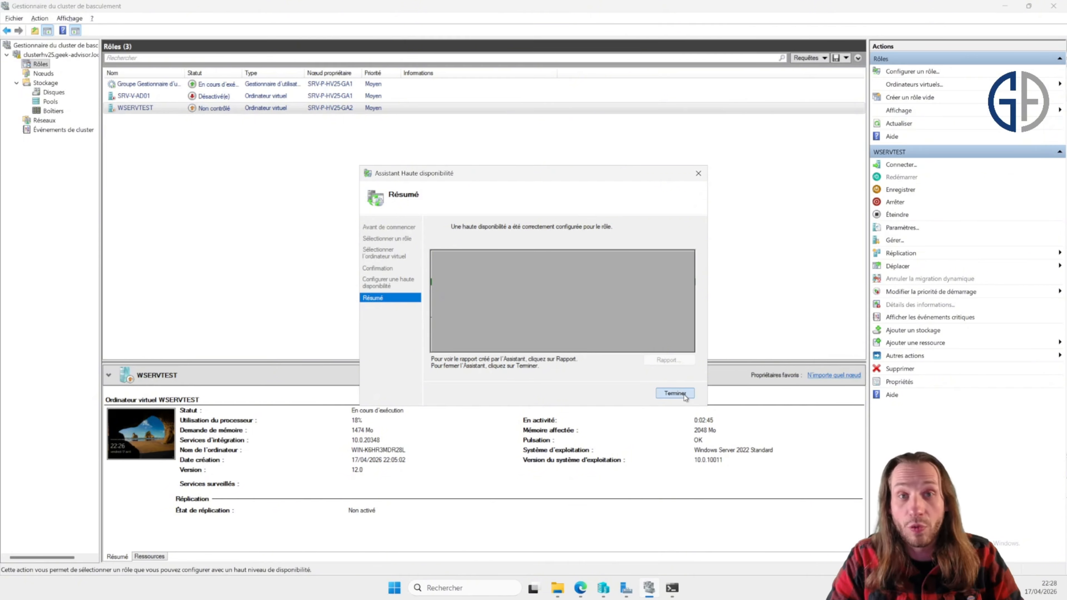
{"action": "left_click", "coordinate": [675, 394]}
Step: Open SRV-V-AD01's settings to inspect the path of its virtual hard disk, then close them
{"action": "left_click", "coordinate": [237, 98]}
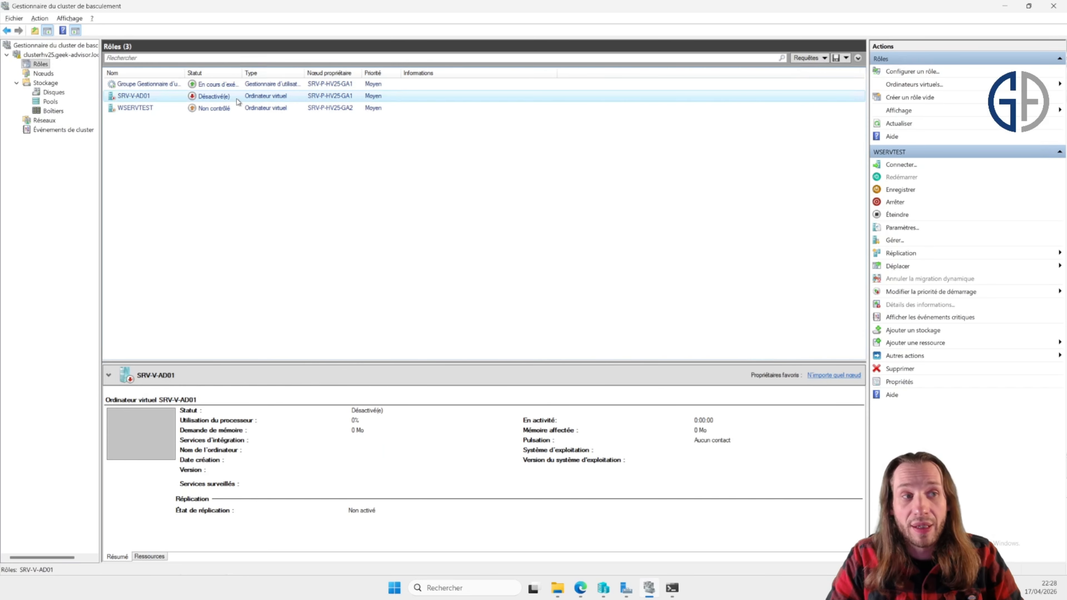
{"action": "right_click", "coordinate": [237, 99]}
{"action": "left_click", "coordinate": [276, 118]}
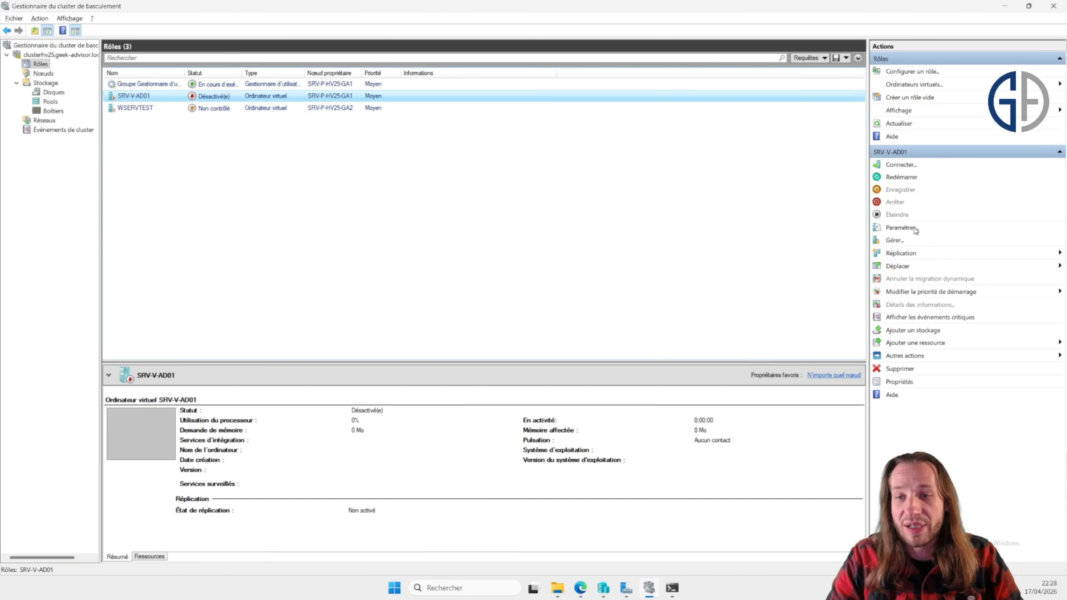
{"action": "left_click", "coordinate": [903, 228]}
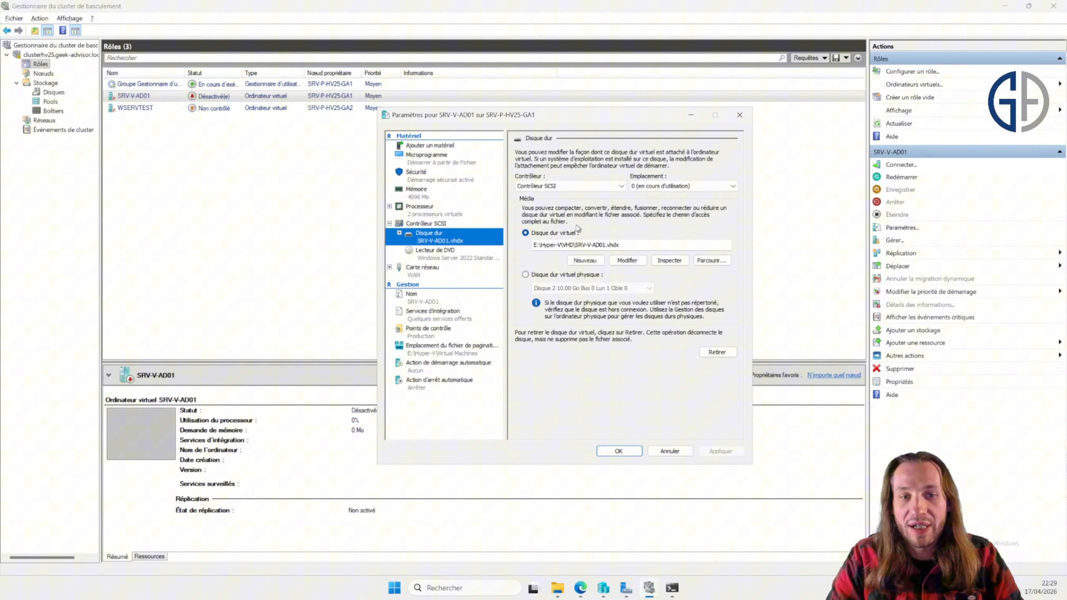
{"action": "double_click", "coordinate": [650, 244]}
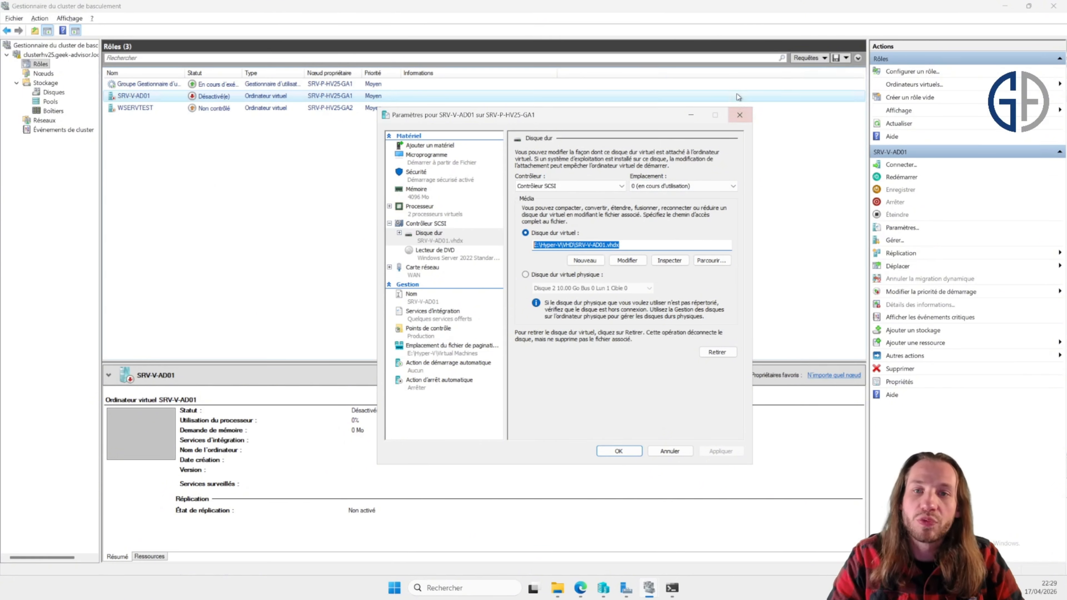
{"action": "left_click", "coordinate": [738, 118]}
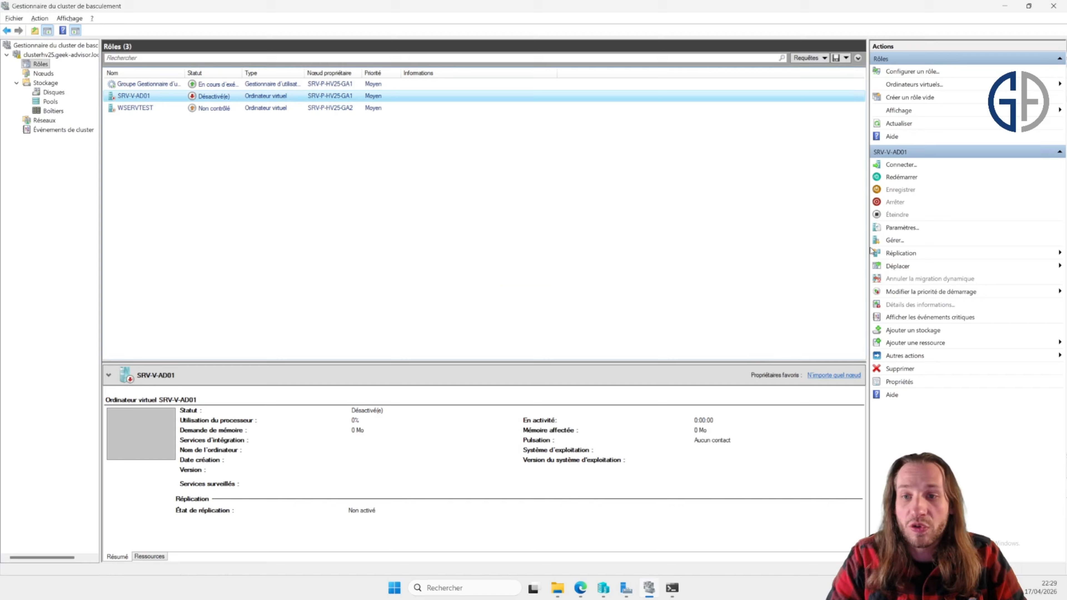
Step: Move SRV-V-AD01's storage to cluster Volume1: the VHDX into VHD, and checkpoints, smart paging and configuration into Virtual Machines
{"action": "left_click", "coordinate": [900, 270]}
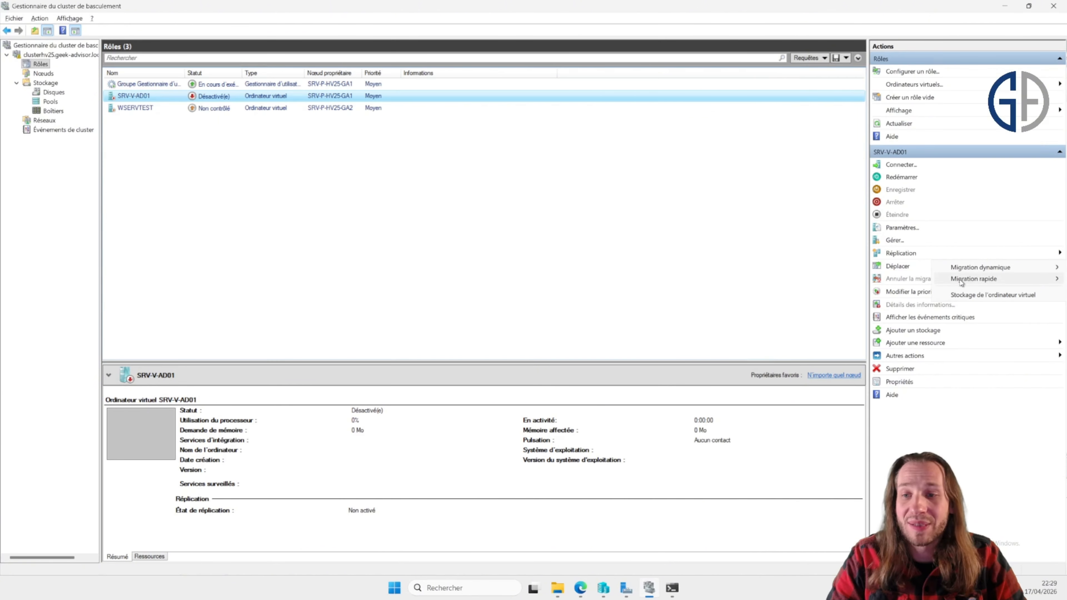
{"action": "left_click", "coordinate": [979, 295]}
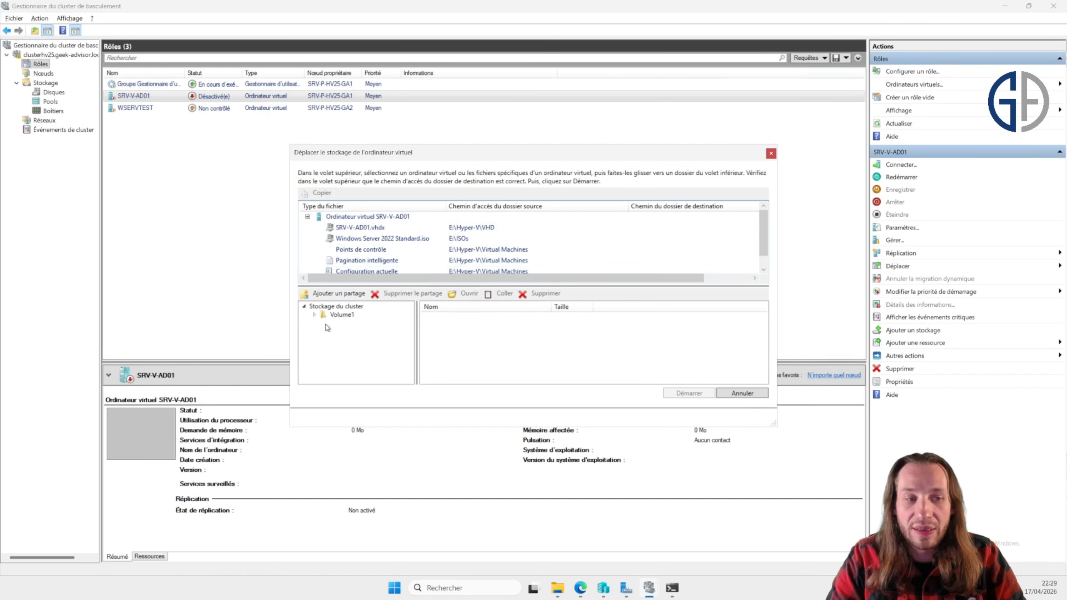
{"action": "left_click", "coordinate": [313, 315]}
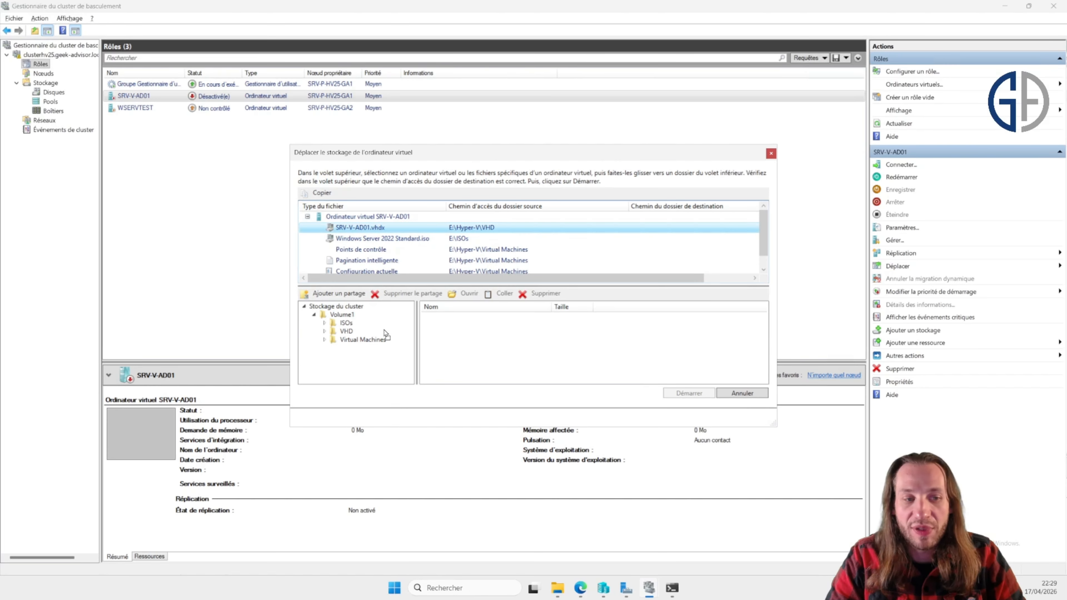
{"action": "left_click", "coordinate": [346, 332]}
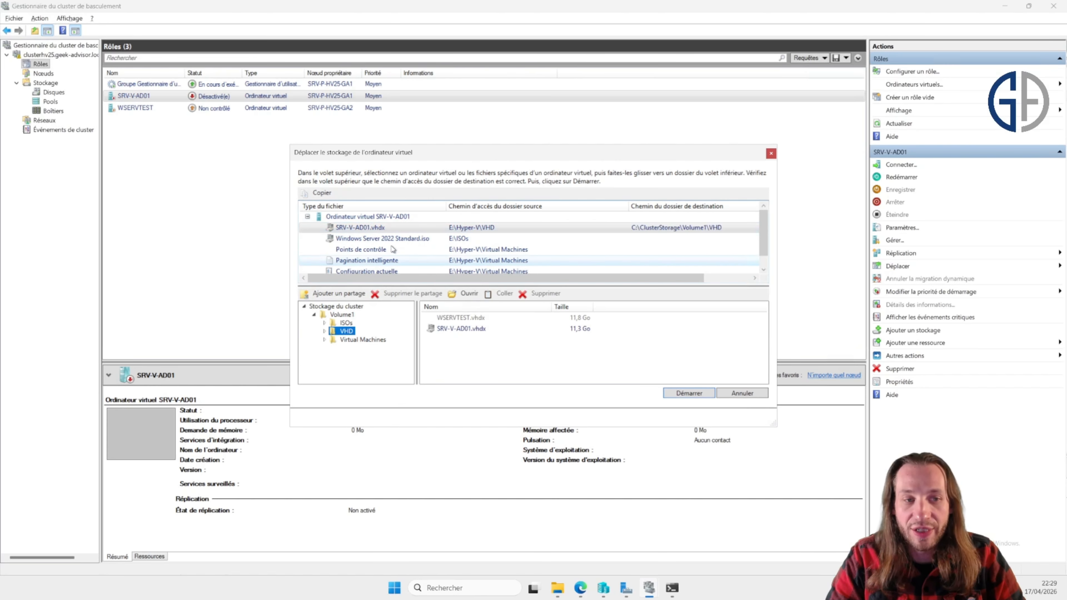
{"action": "left_click", "coordinate": [460, 240]}
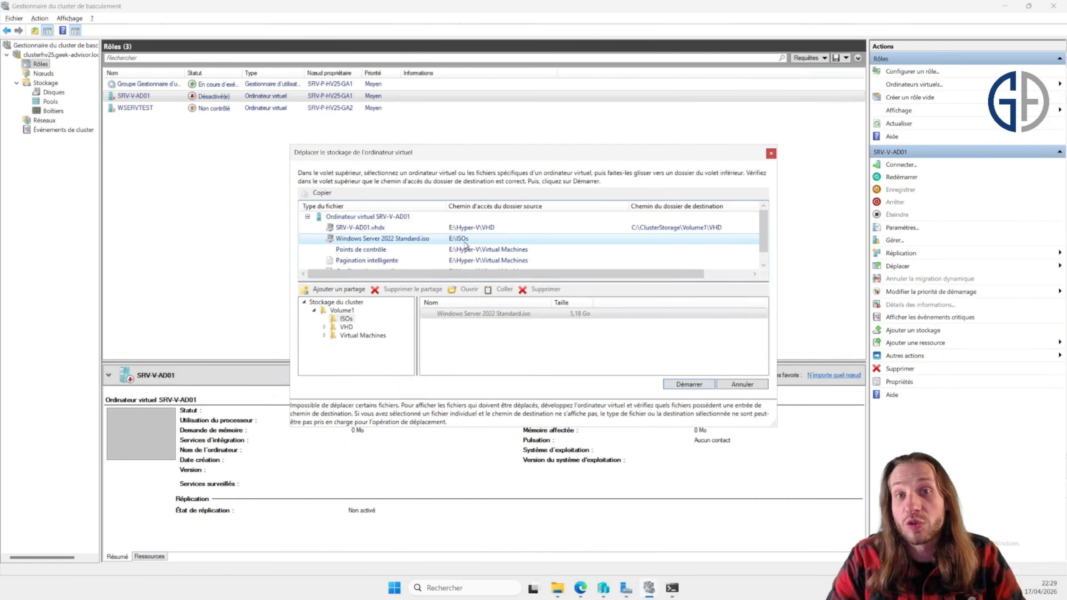
{"action": "left_click_drag", "start_coordinate": [493, 250], "coordinate": [372, 344]}
{"action": "left_click_drag", "start_coordinate": [365, 262], "coordinate": [369, 341]}
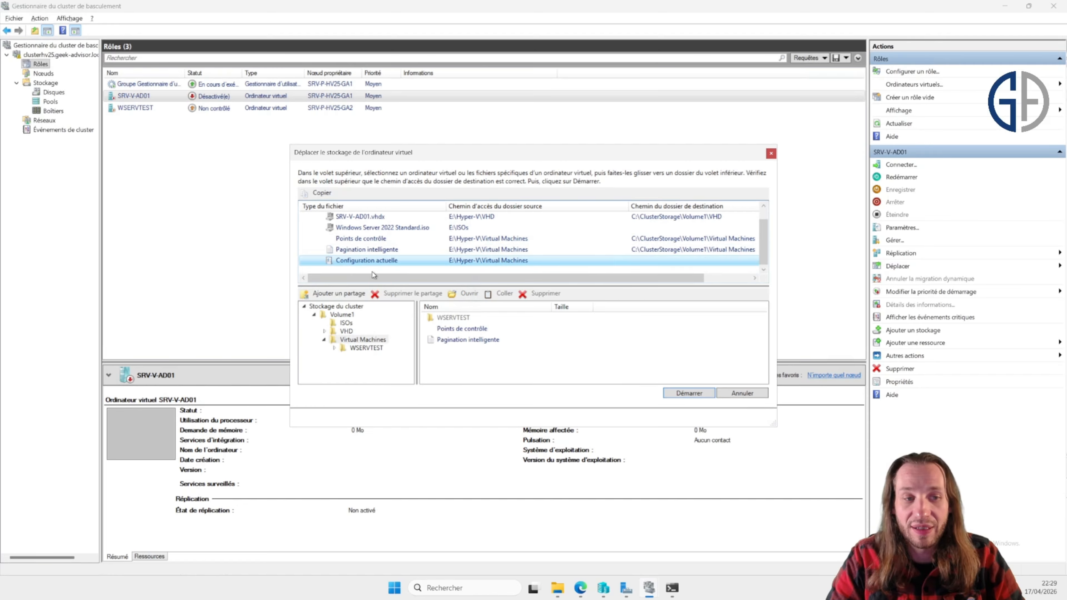
{"action": "scroll", "coordinate": [372, 272], "scroll_direction": "down", "scroll_amount": 1}
{"action": "left_click_drag", "start_coordinate": [382, 263], "coordinate": [373, 342]}
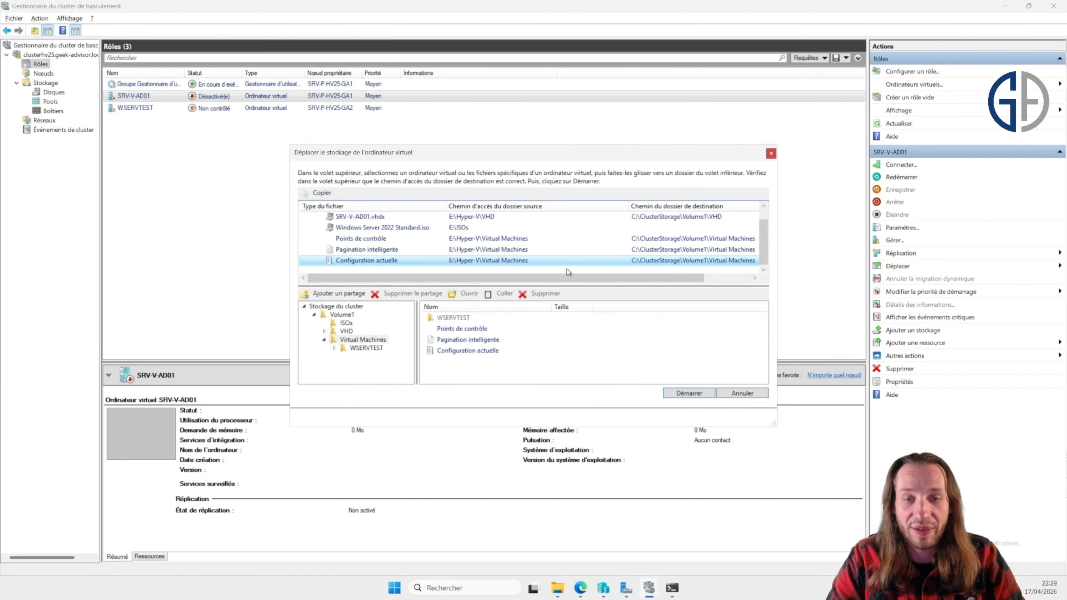
{"action": "scroll", "coordinate": [692, 255], "scroll_direction": "up", "scroll_amount": 1}
{"action": "left_click", "coordinate": [687, 238]}
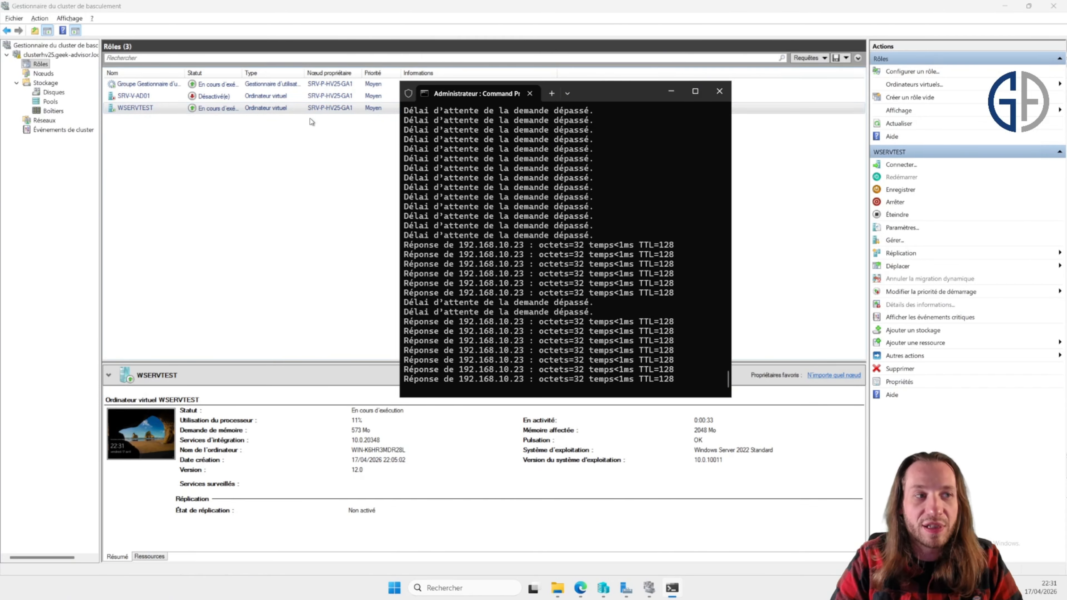
Step: Check the node states, WSERVTEST's owner node and the running ping output
{"action": "left_click", "coordinate": [340, 113]}
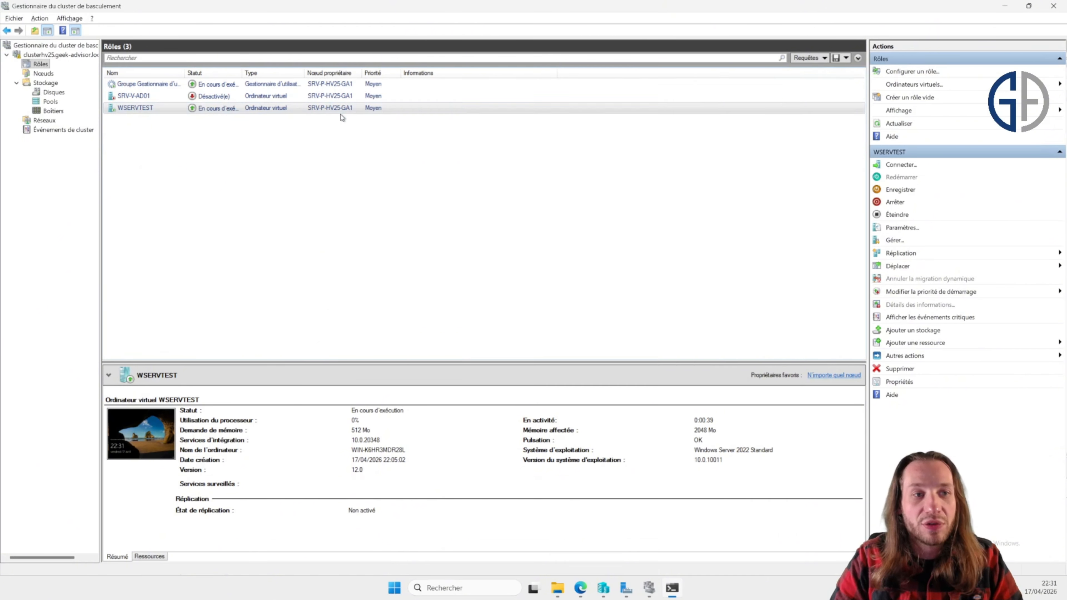
{"action": "left_click", "coordinate": [43, 73]}
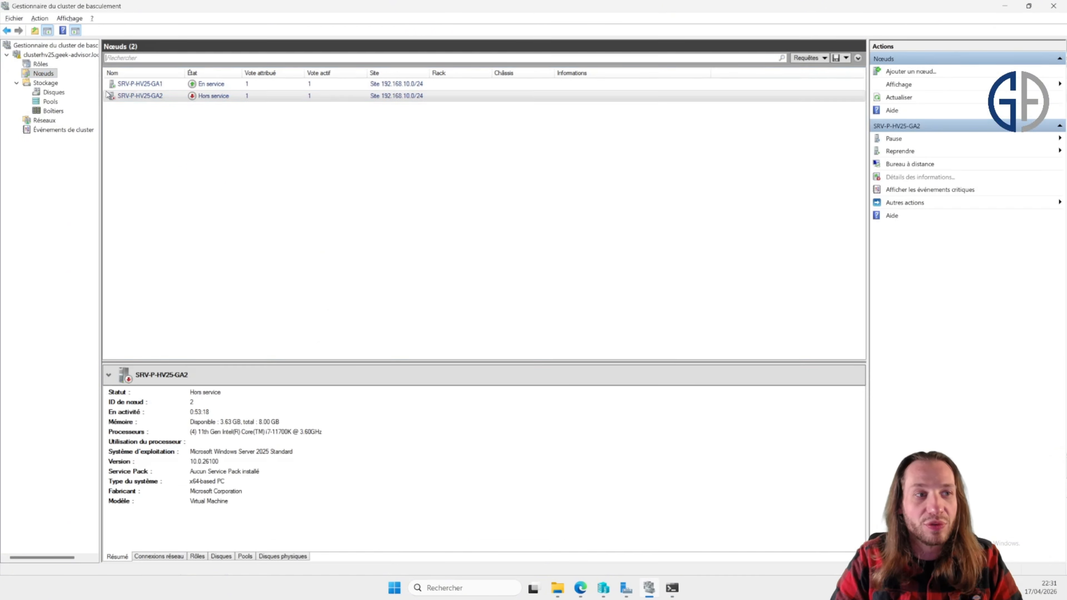
{"action": "left_click", "coordinate": [228, 98]}
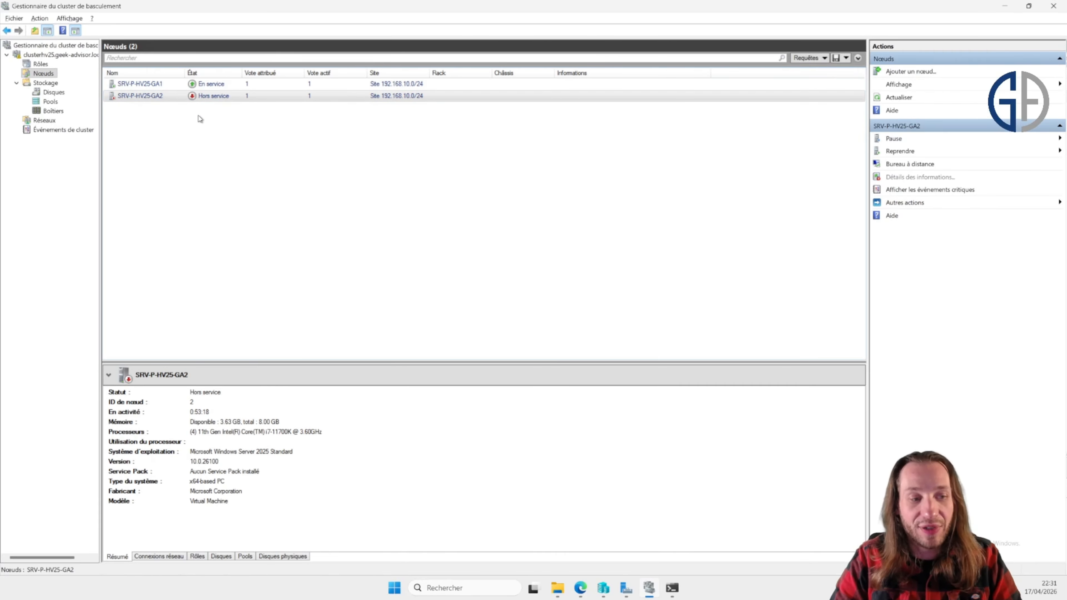
{"action": "left_click", "coordinate": [40, 63]}
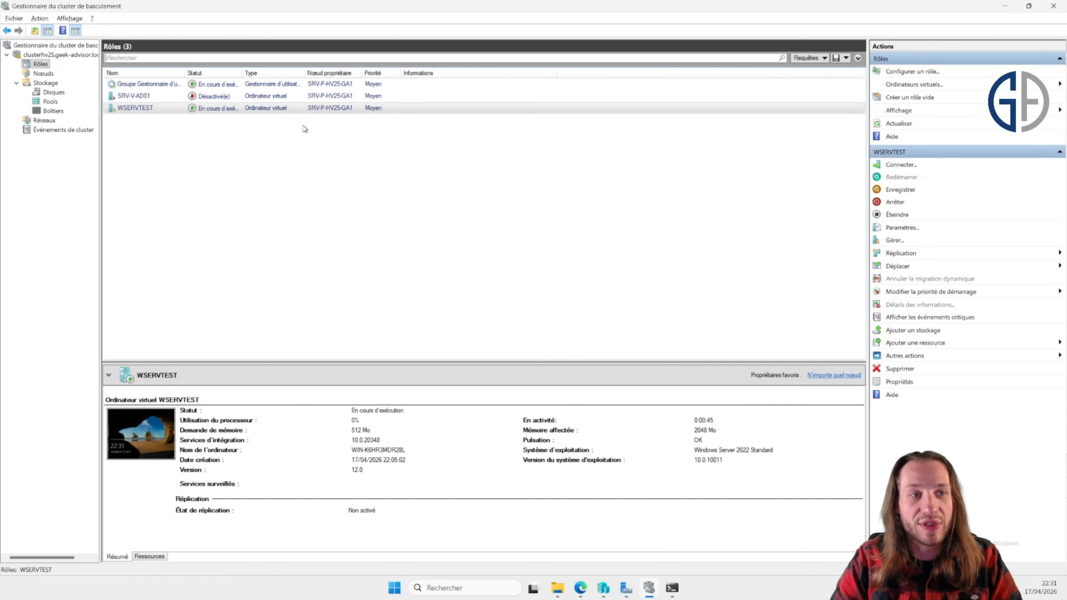
{"action": "key", "text": "alt+Tab"}
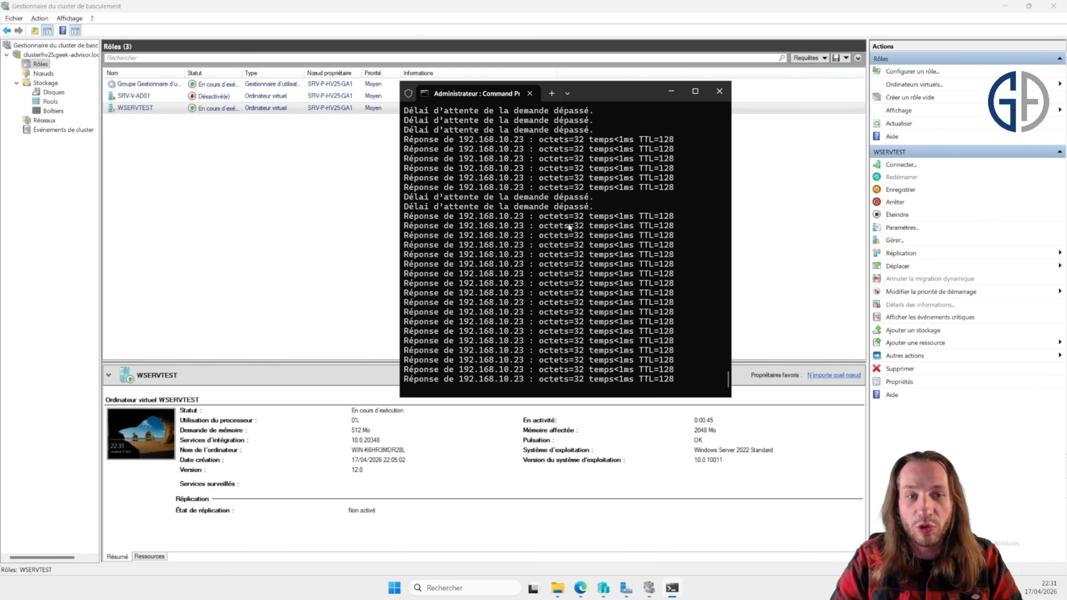